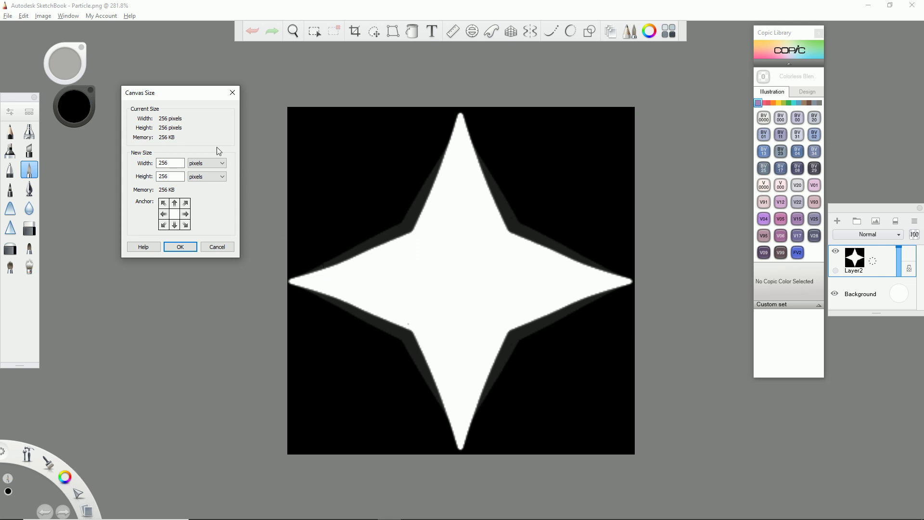
# - Confirm the canvas stays 256 × 256 pixels, then hide the Layer2 star layer
pyautogui.moveTo(183, 94); pyautogui.dragTo(197, 86)
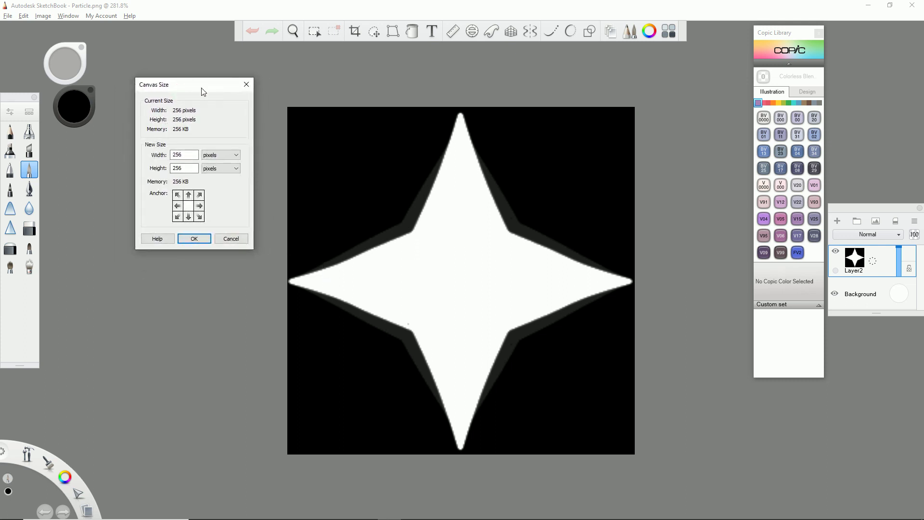
pyautogui.moveTo(202, 91); pyautogui.dragTo(201, 70)
pyautogui.doubleClick(183, 133)
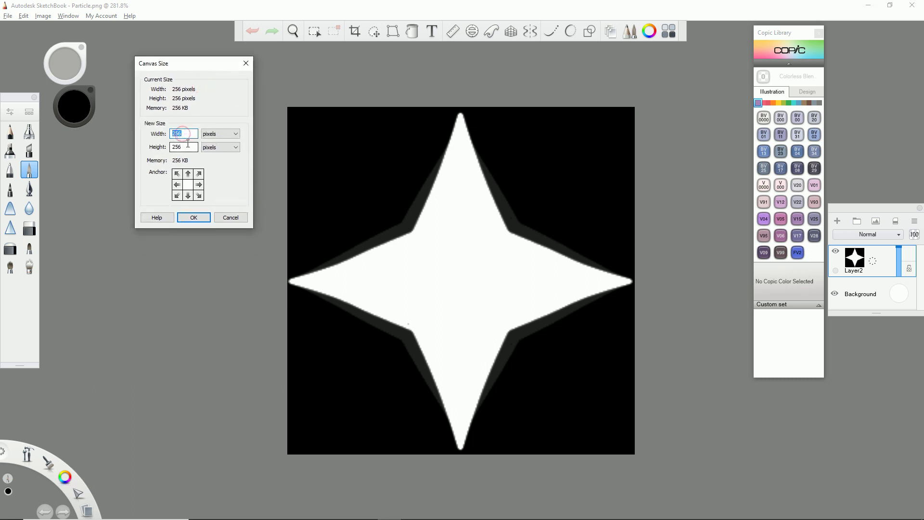
pyautogui.click(219, 135)
pyautogui.click(219, 136)
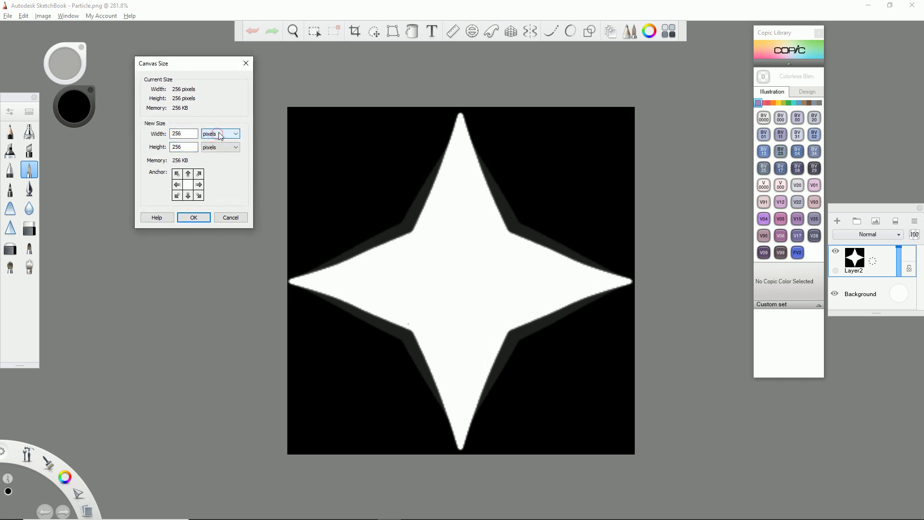
pyautogui.click(220, 135)
pyautogui.click(219, 140)
pyautogui.hotkey('shift', 'Tab')
pyautogui.click(251, 63)
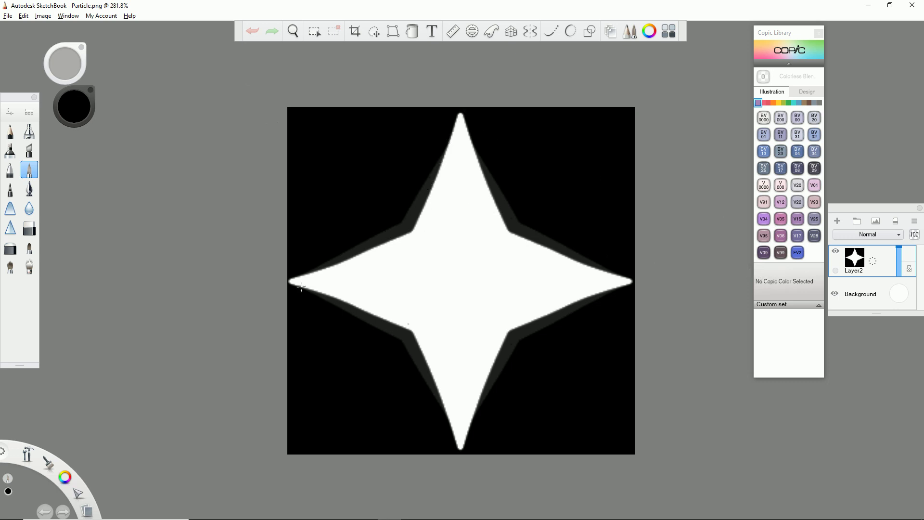
pyautogui.click(837, 251)
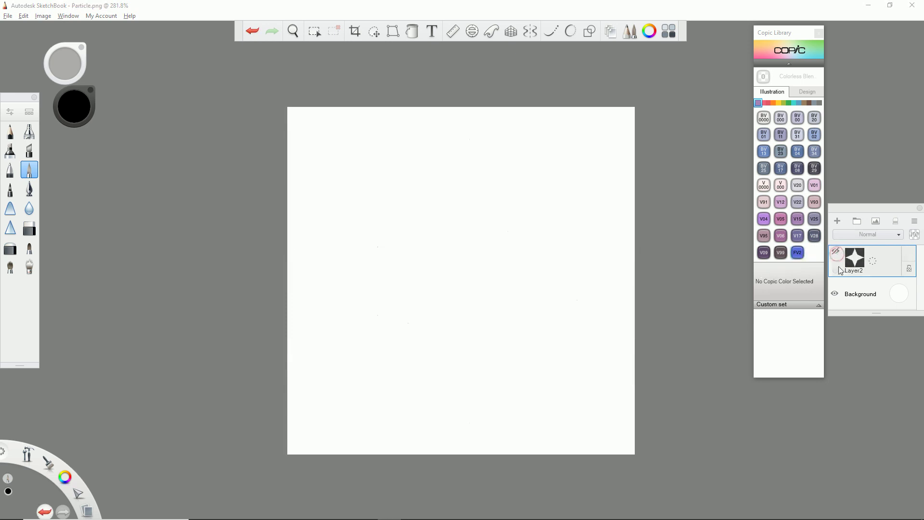
# - Hide the Background layer, turn on symmetry and add a new empty layer for the dash
pyautogui.click(836, 294)
pyautogui.click(836, 294)
pyautogui.click(837, 294)
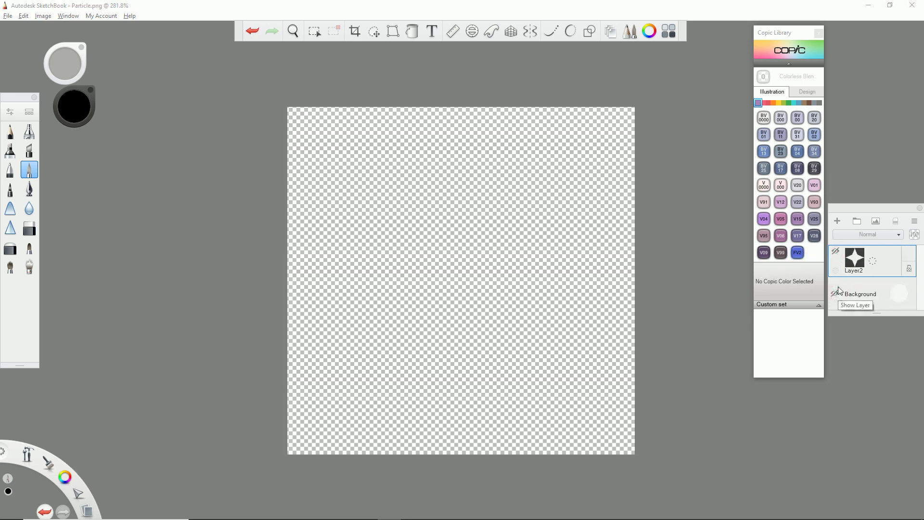
pyautogui.click(530, 32)
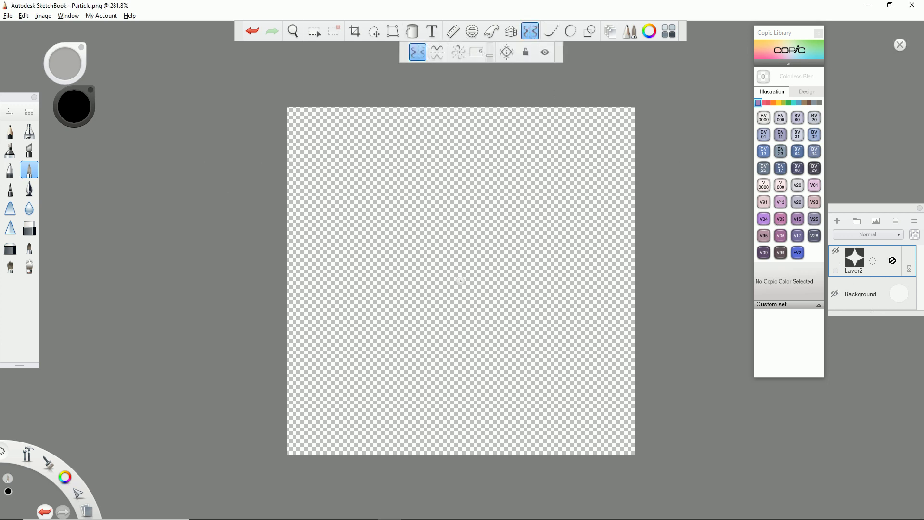
pyautogui.click(837, 220)
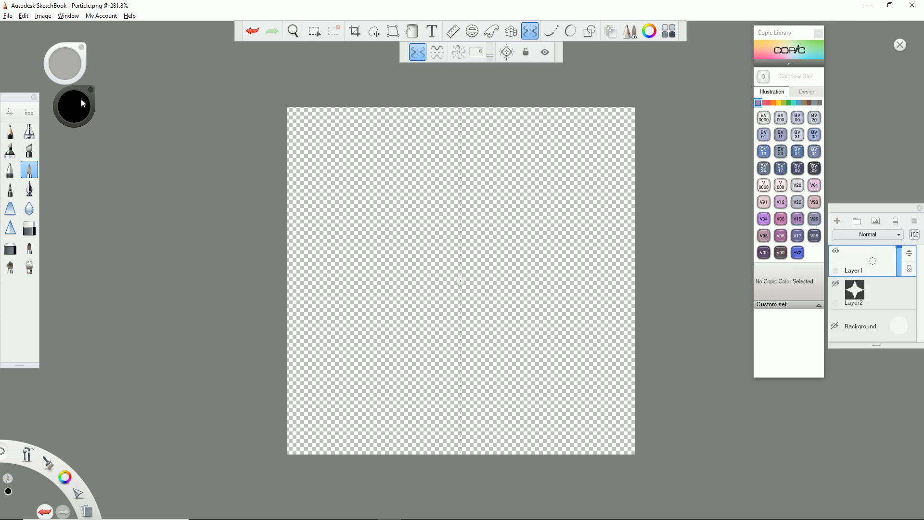
# - Draw a white mirrored elongated diamond outline down the canvas centre with the French curve
pyautogui.moveTo(81, 98); pyautogui.dragTo(84, 55)
pyautogui.click(549, 33)
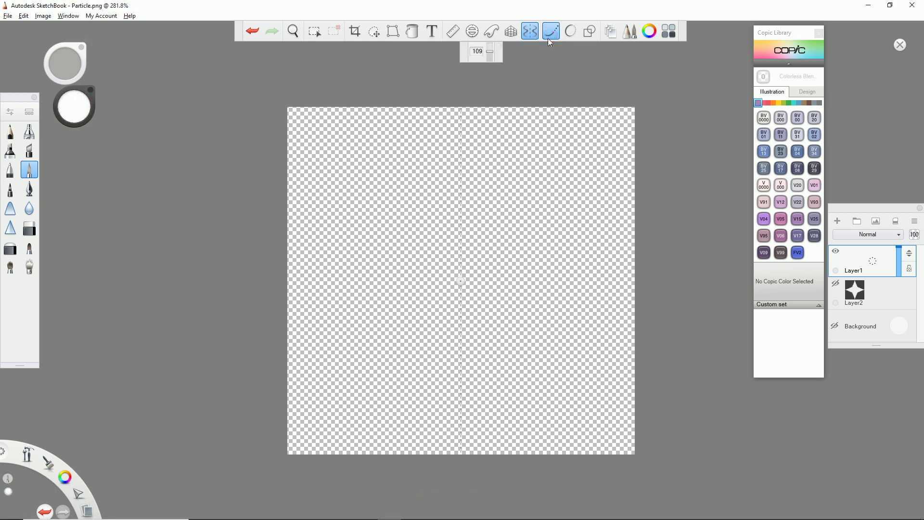
pyautogui.click(530, 33)
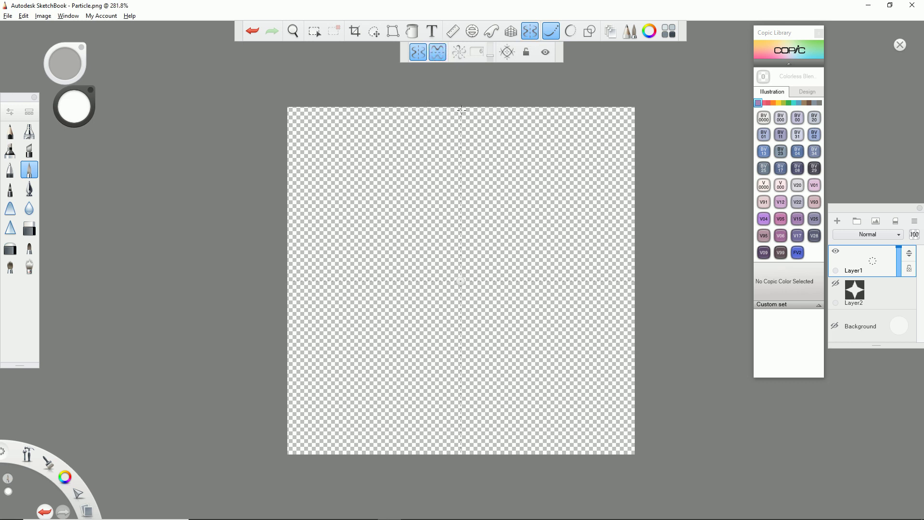
pyautogui.moveTo(461, 121); pyautogui.dragTo(437, 336)
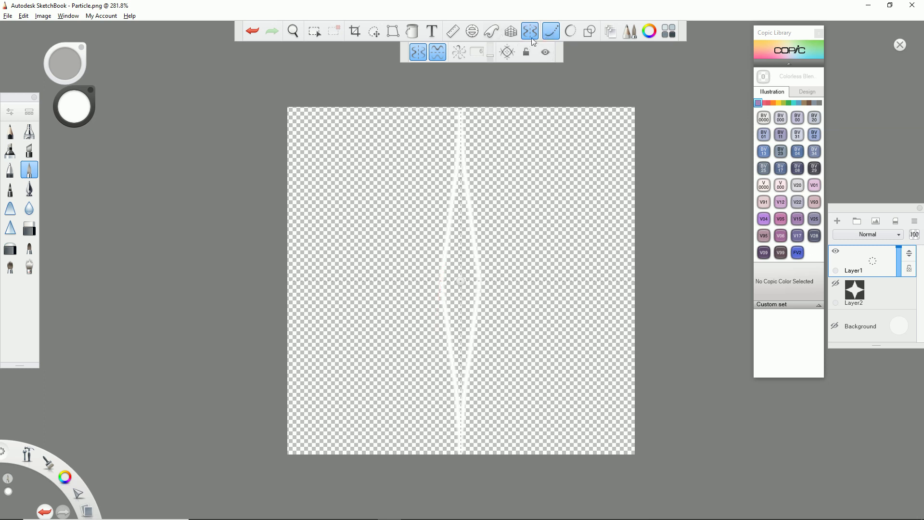
pyautogui.click(835, 326)
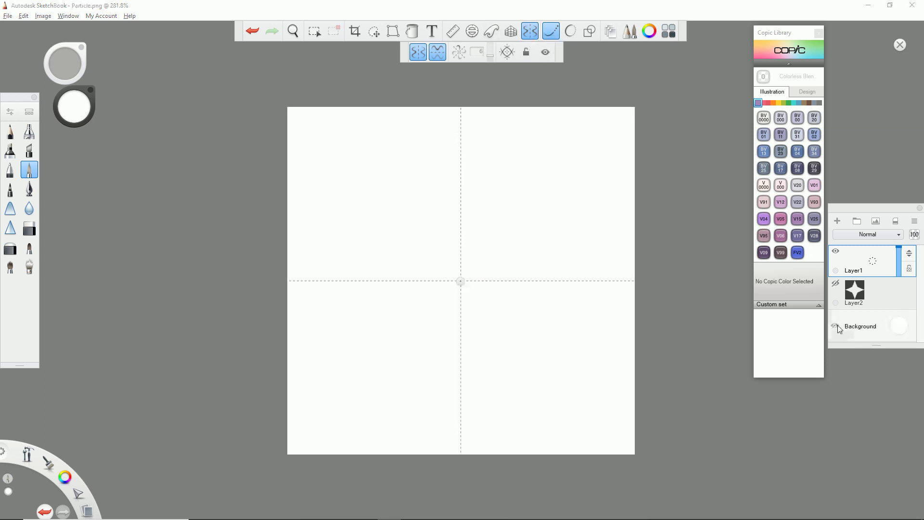
# - Make the Background dark blue and flood-fill the diamond interior white
pyautogui.click(899, 326)
pyautogui.moveTo(892, 332); pyautogui.dragTo(899, 328)
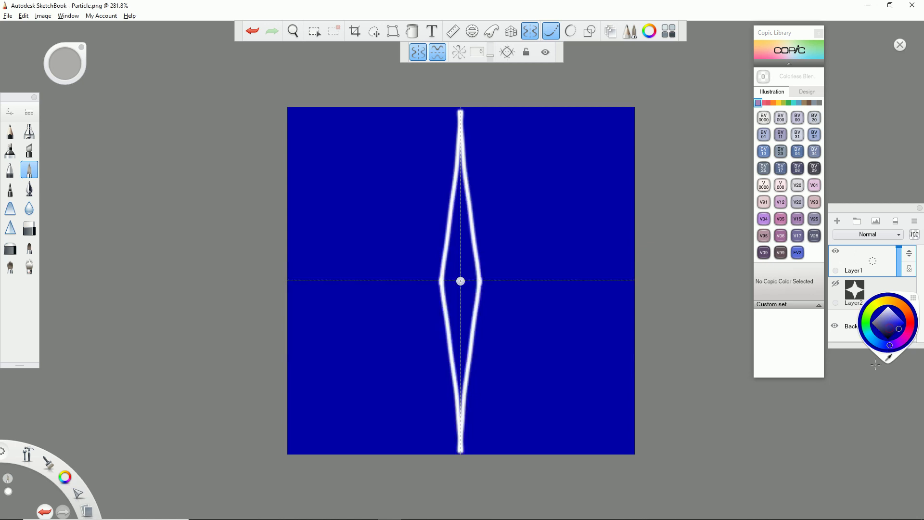
pyautogui.click(840, 276)
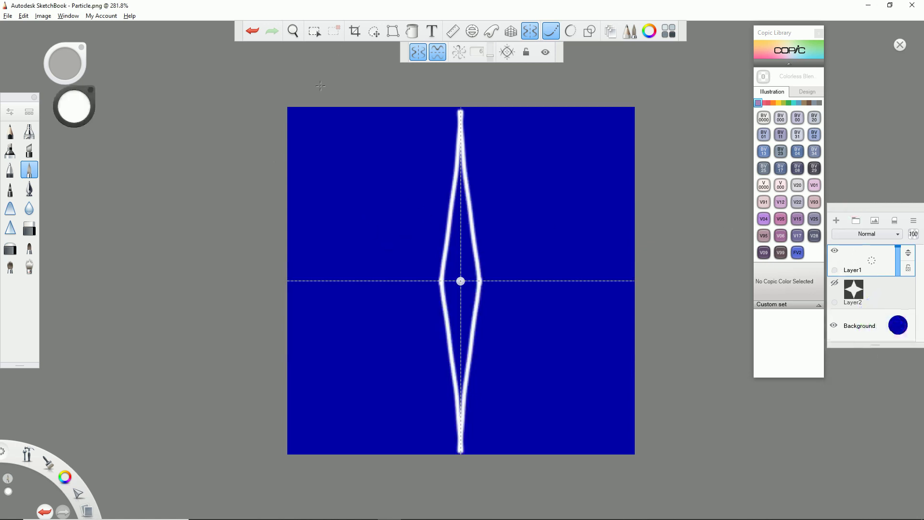
pyautogui.click(412, 30)
pyautogui.click(460, 247)
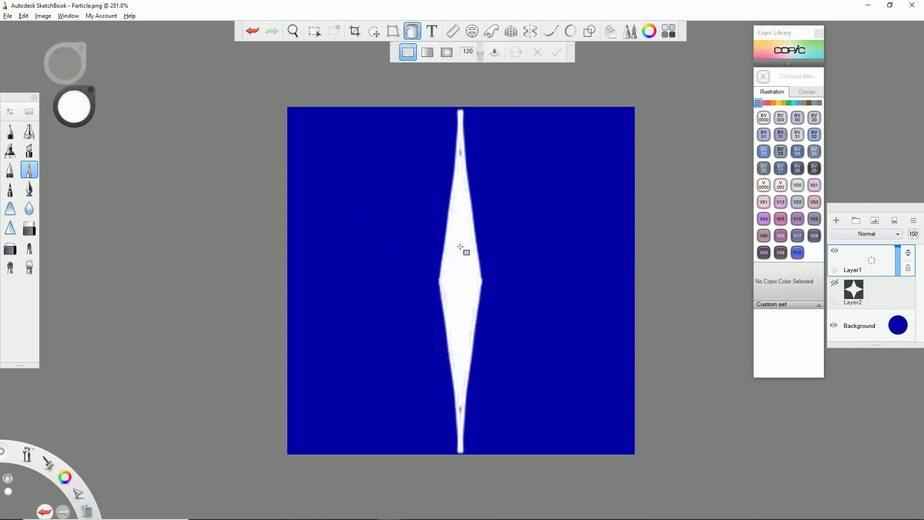
pyautogui.click(461, 248)
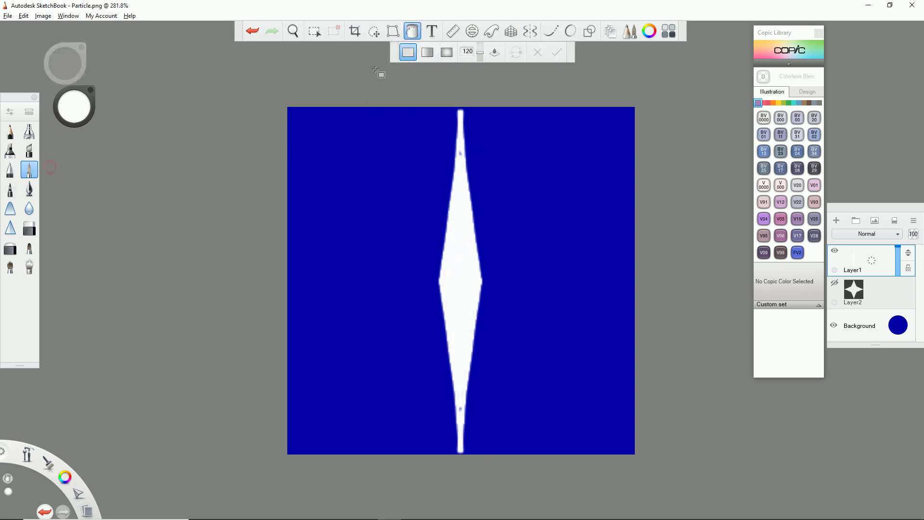
# - Touch up the diamond's upper spike edge with brush dabs
pyautogui.click(412, 31)
pyautogui.click(461, 152)
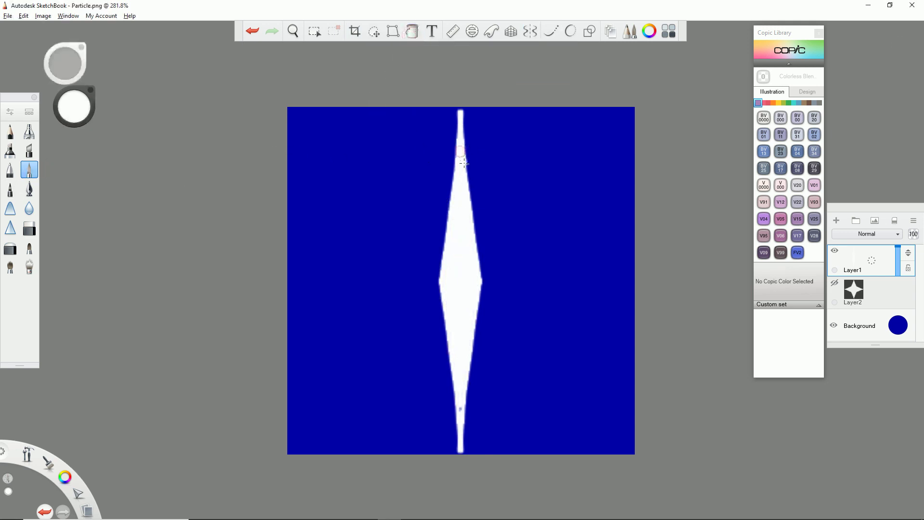
pyautogui.hotkey('ctrl', 'z')
pyautogui.click(459, 154)
pyautogui.hotkey('ctrl', 'z')
pyautogui.click(460, 154)
# - Change the Background colour to black
pyautogui.click(834, 326)
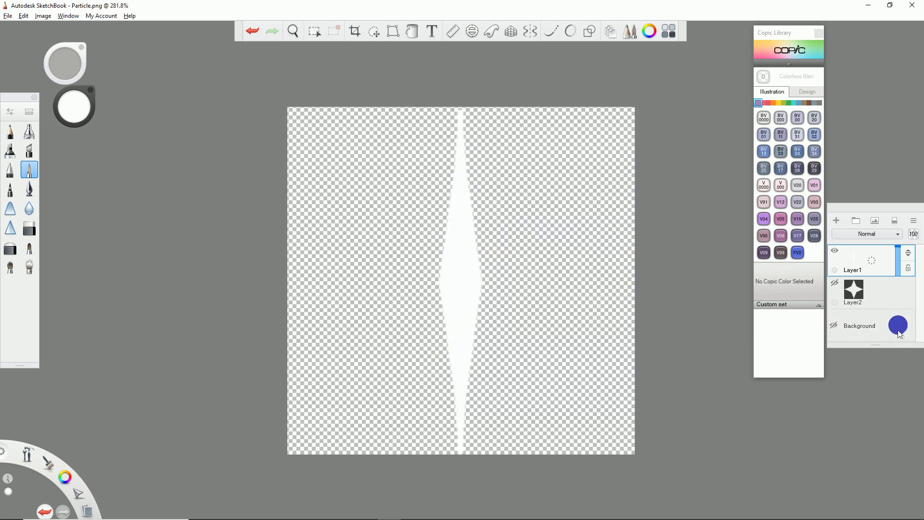
pyautogui.click(834, 325)
pyautogui.click(898, 331)
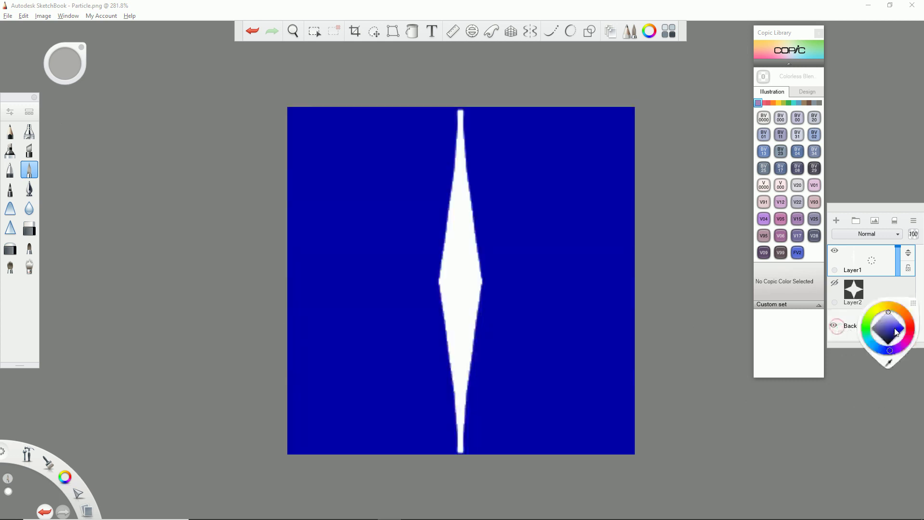
pyautogui.moveTo(903, 342); pyautogui.dragTo(890, 348)
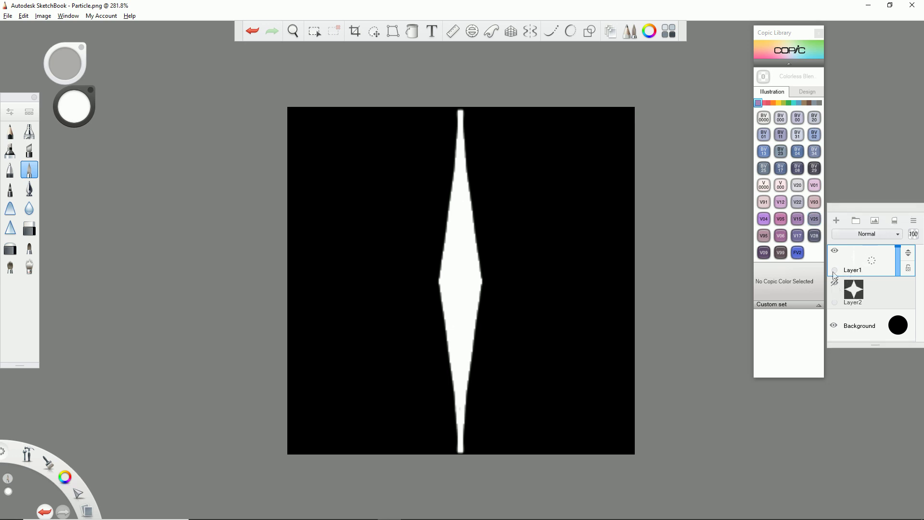
pyautogui.click(835, 251)
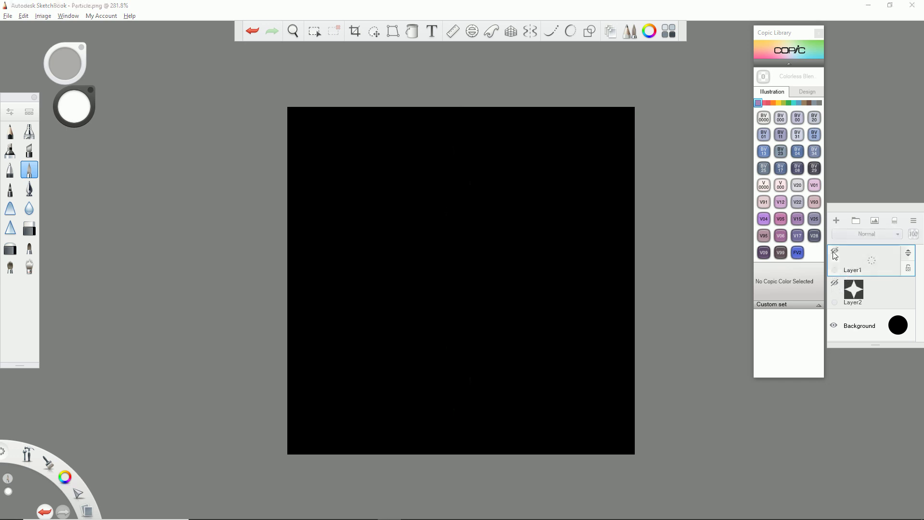
pyautogui.click(834, 283)
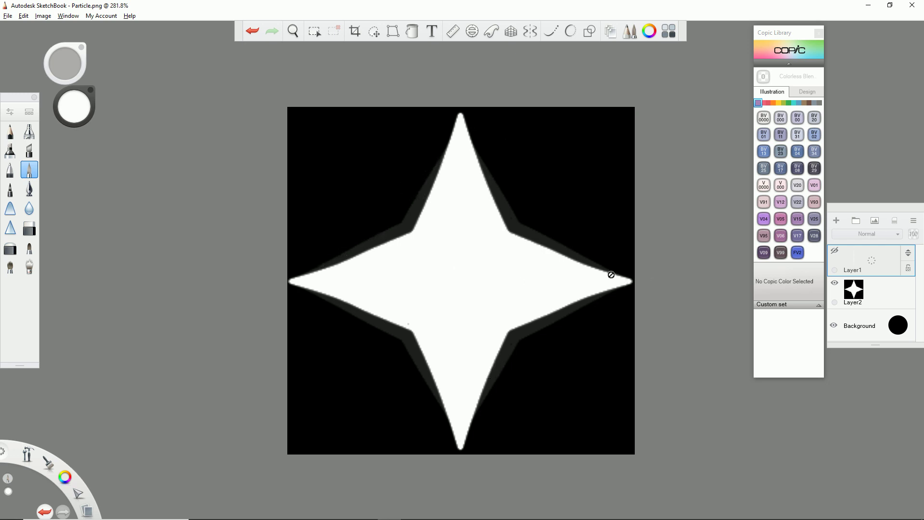
pyautogui.click(835, 250)
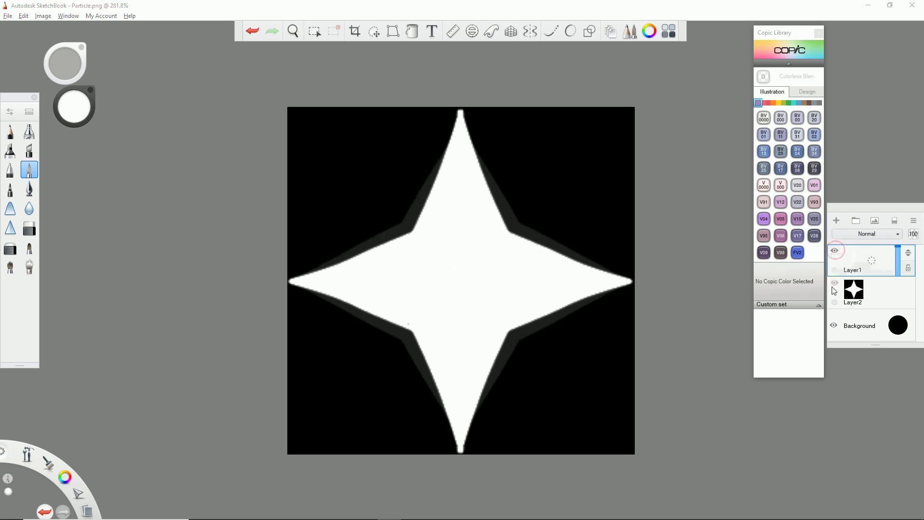
pyautogui.click(835, 283)
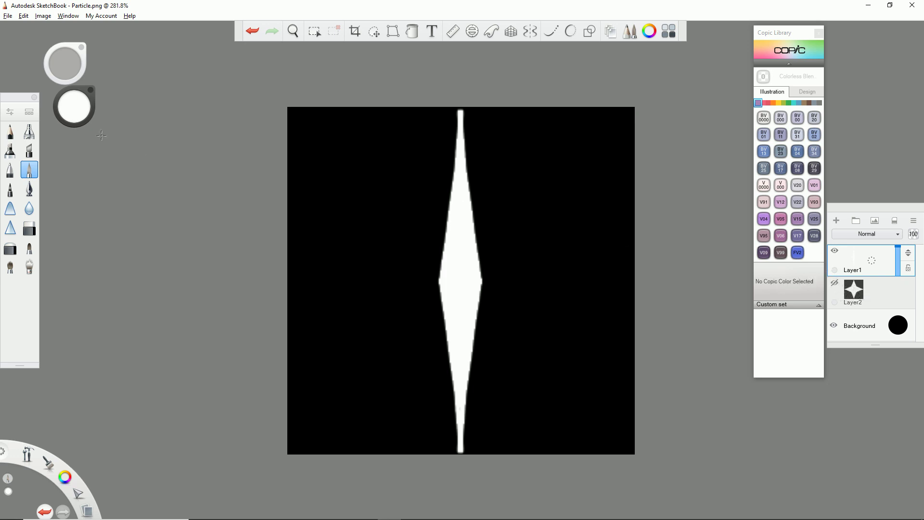
pyautogui.click(10, 17)
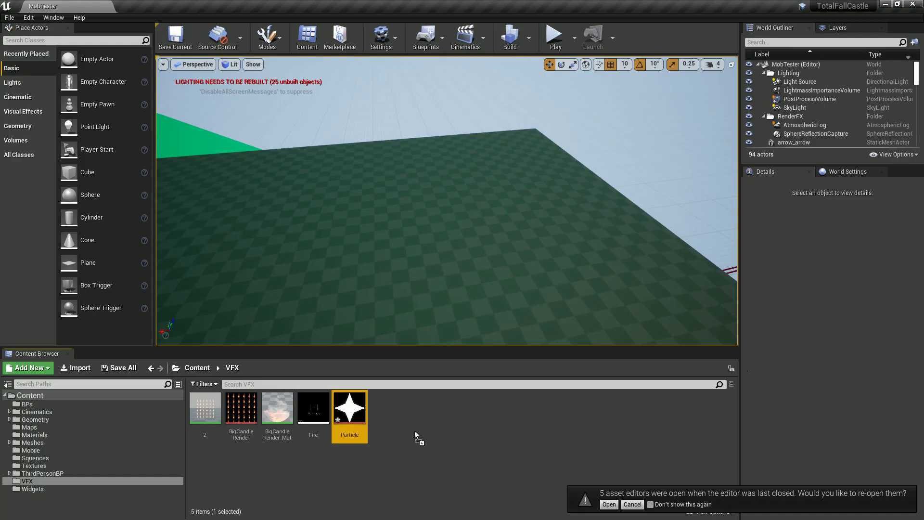
# - Import the dash PNG into the VFX folder as ParticleDash and close its texture preview
pyautogui.moveTo(386, 430); pyautogui.dragTo(386, 429)
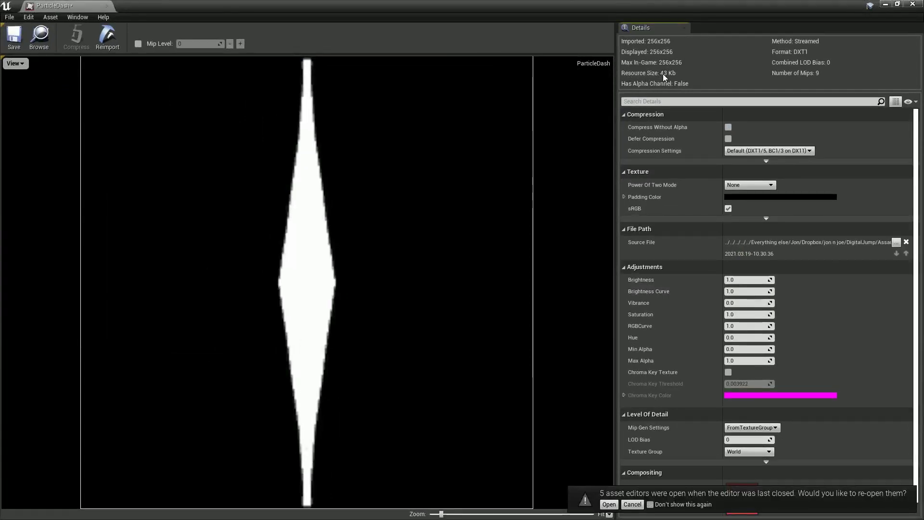
pyautogui.click(913, 4)
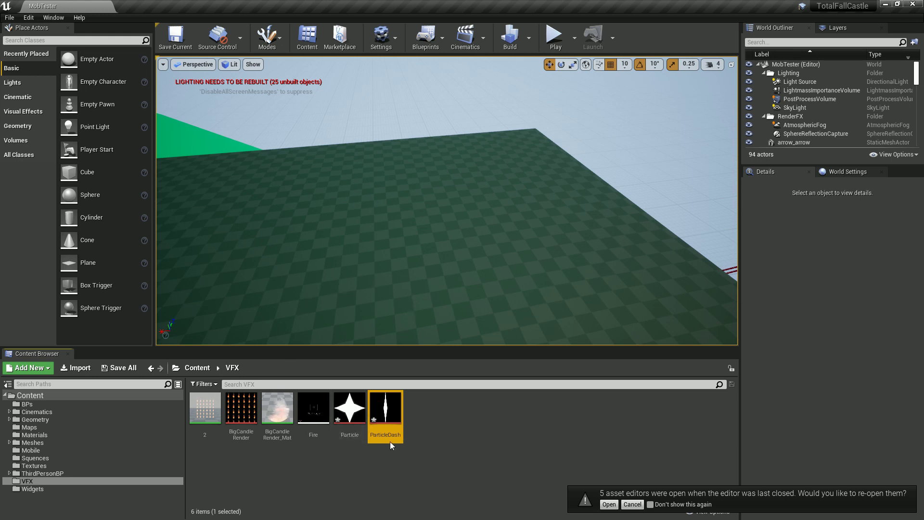
# - Create a material from the Particle texture and name it Star_Mat
pyautogui.rightClick(353, 411)
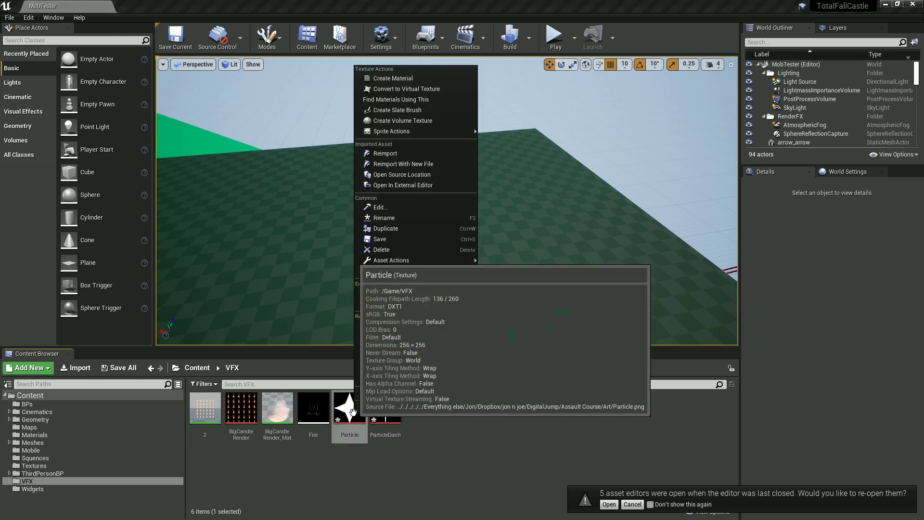
pyautogui.click(409, 82)
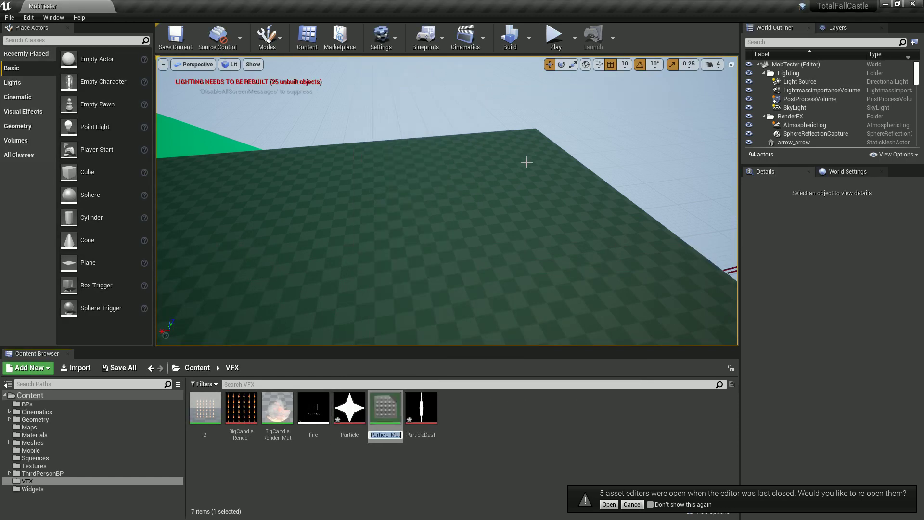
pyautogui.write('Star_Mat')
pyautogui.press('Return')
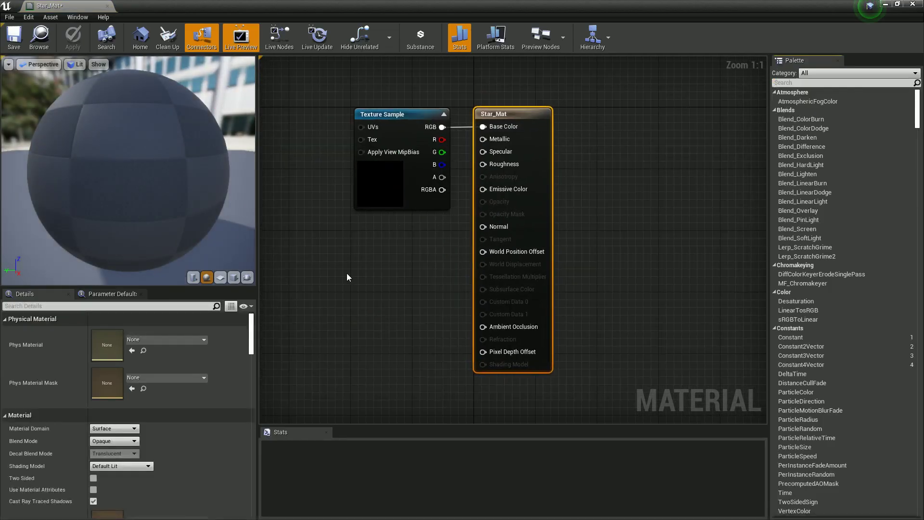
# - Reposition the Texture Sample node and disconnect its RGB from Base Color
pyautogui.moveTo(347, 216); pyautogui.dragTo(491, 291, button='right')
pyautogui.moveTo(542, 144); pyautogui.dragTo(308, 175)
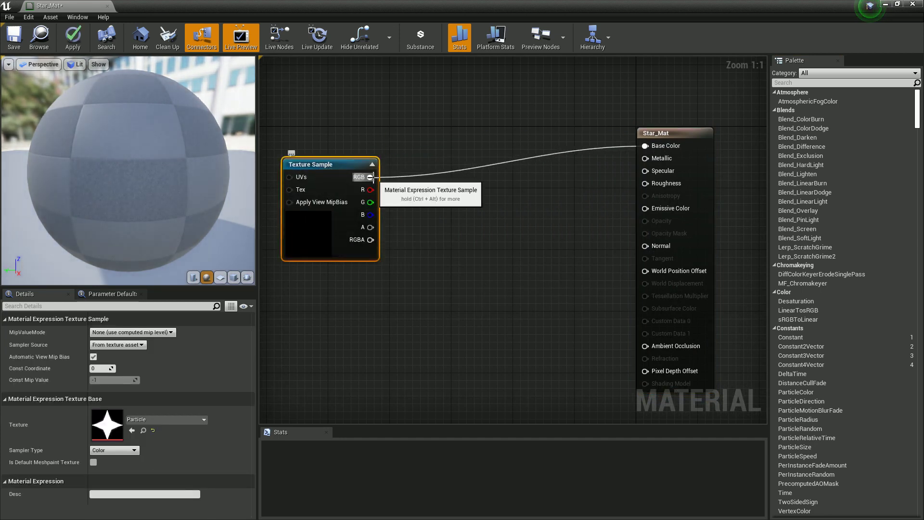
pyautogui.keyDown('alt'); pyautogui.click(370, 177); pyautogui.keyUp('alt')
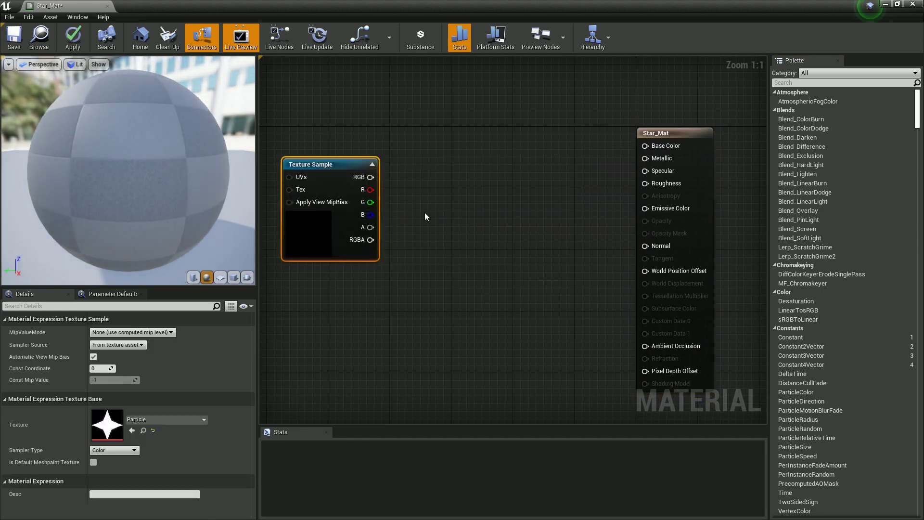
# - Add a Particle Color node via the 'part' search and place it under the Texture Sample
pyautogui.rightClick(408, 284)
pyautogui.write('part')
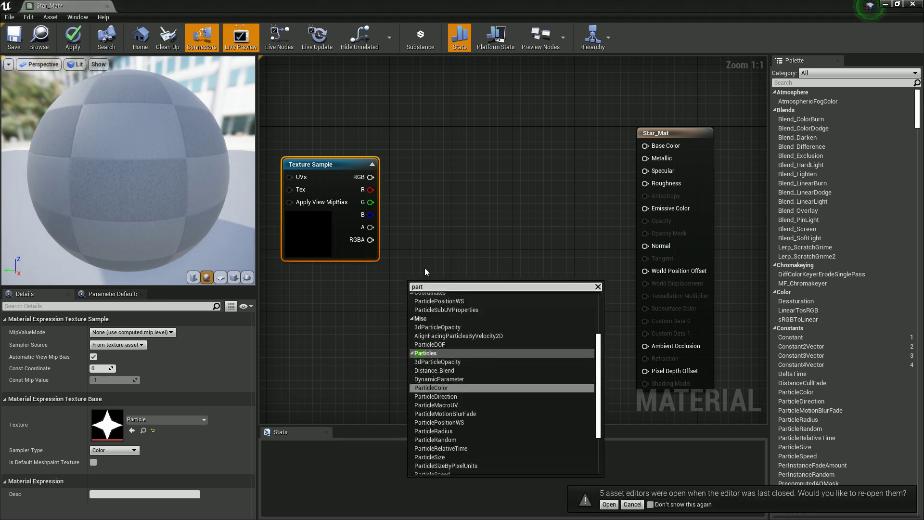
pyautogui.press('Return')
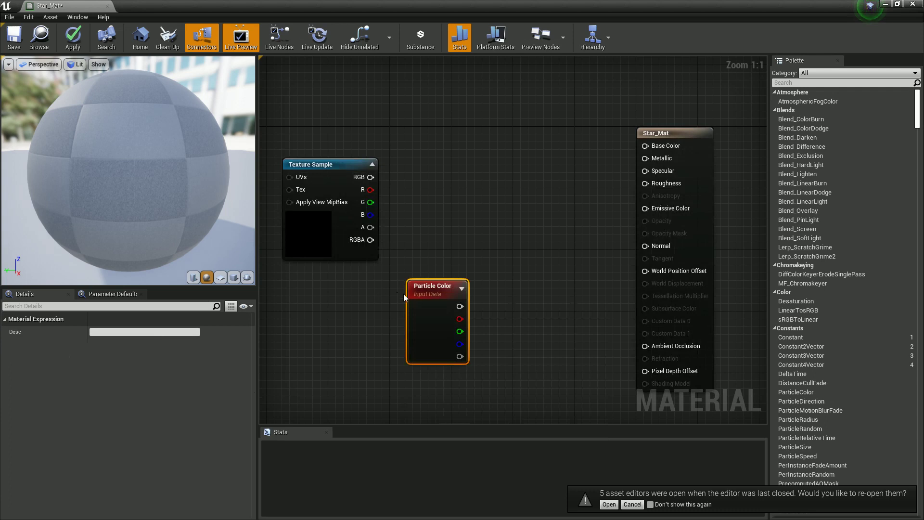
pyautogui.moveTo(409, 297); pyautogui.dragTo(308, 282)
pyautogui.click(456, 246)
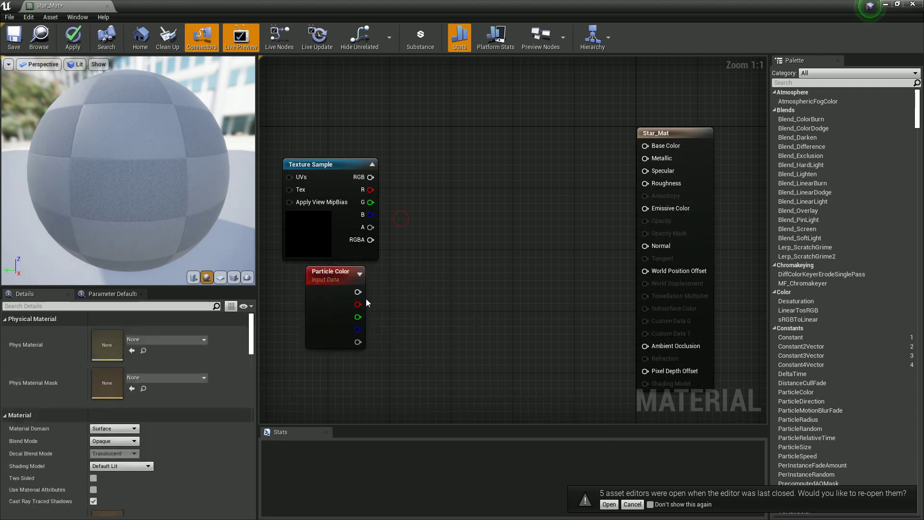
# - Set Star_Mat's blend mode to Additive and switch the preview shape to a cube
pyautogui.click(118, 441)
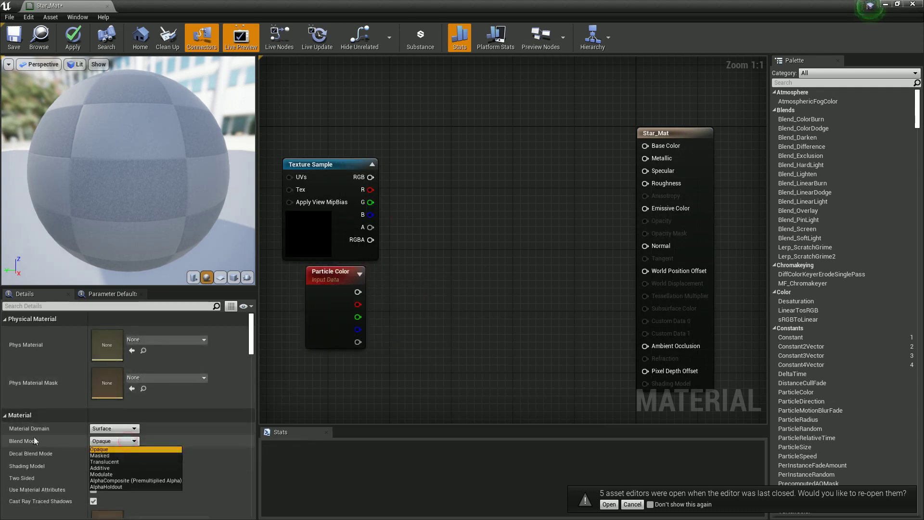
pyautogui.click(476, 303)
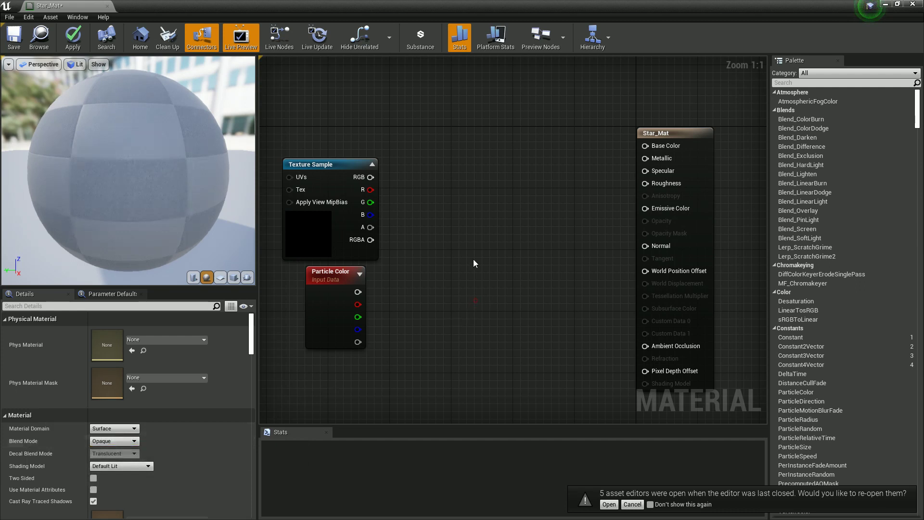
pyautogui.click(118, 441)
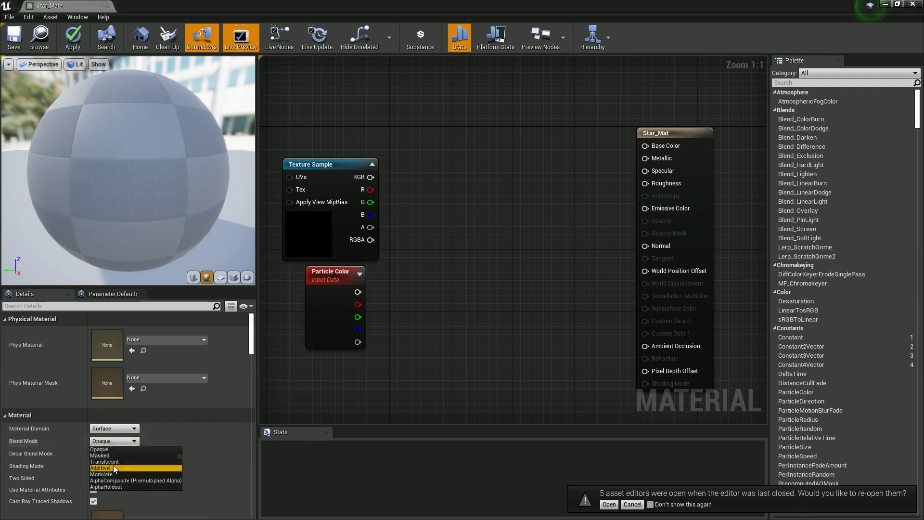
pyautogui.click(116, 468)
pyautogui.click(233, 277)
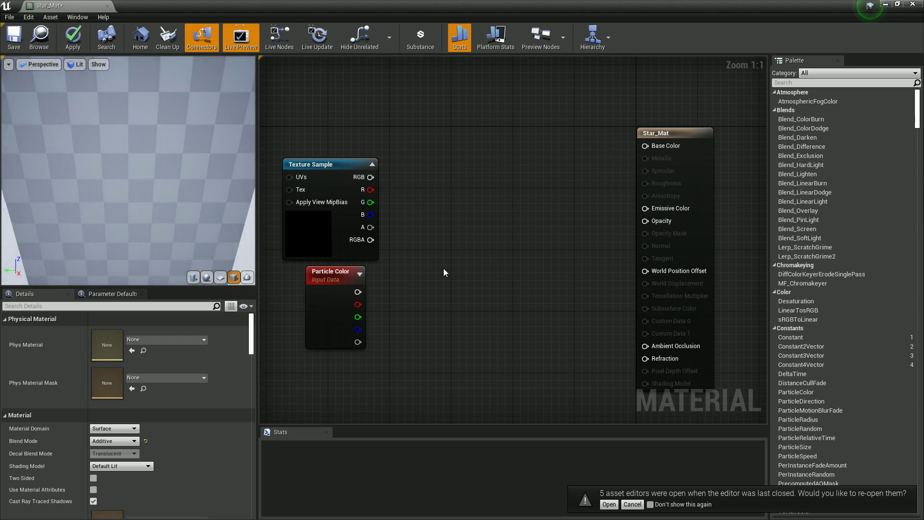
# - Add a Multiply node taking Texture RGB as A and Particle Color as B
pyautogui.click(435, 223)
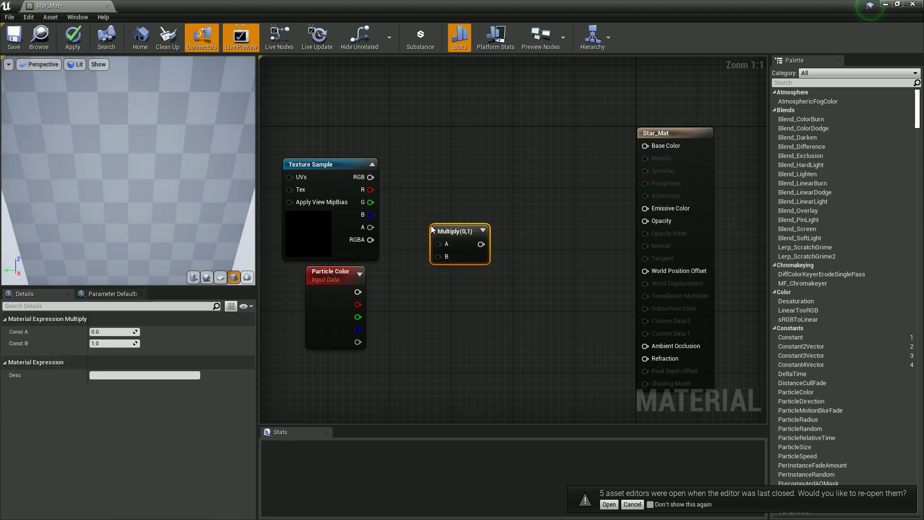
pyautogui.moveTo(371, 177); pyautogui.dragTo(438, 244)
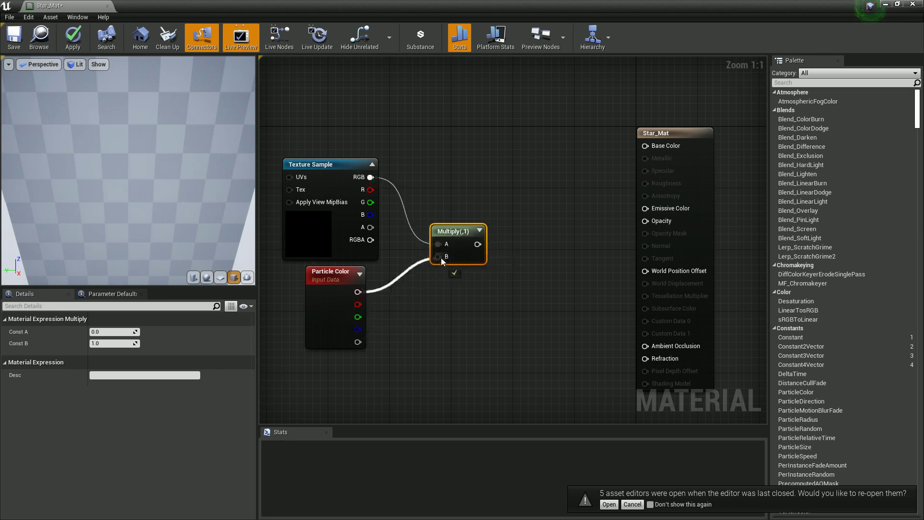
pyautogui.moveTo(441, 262); pyautogui.dragTo(441, 259)
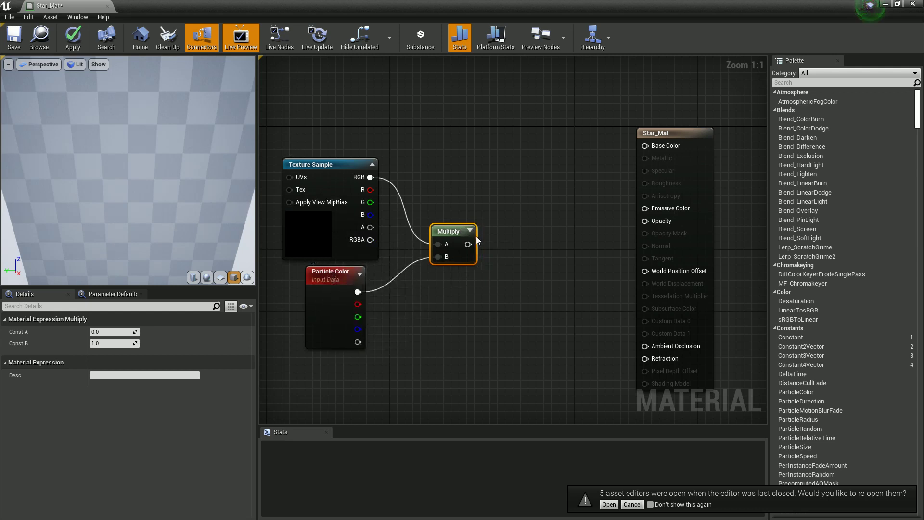
# - Duplicate the Multiply node, chain the first into it and set its multiplier to 4
pyautogui.hotkey('ctrl', 'c')
pyautogui.hotkey('ctrl', 'v')
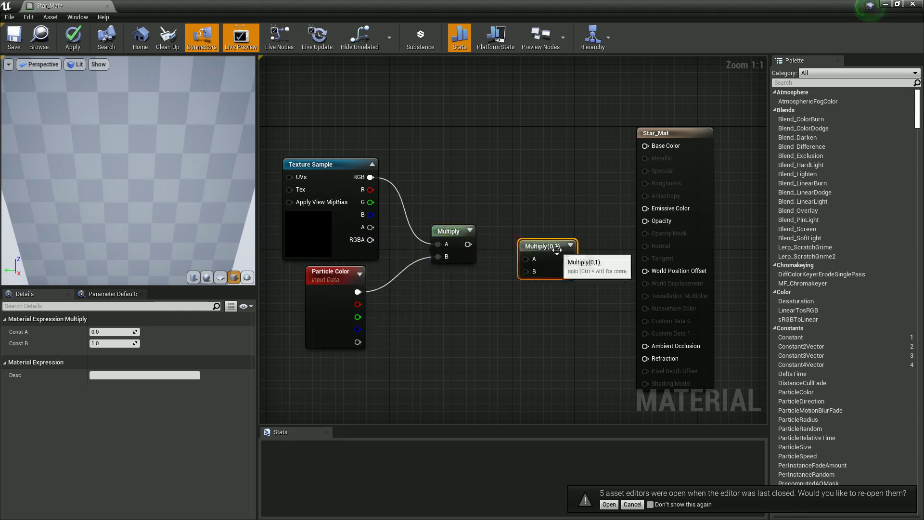
pyautogui.moveTo(557, 249); pyautogui.dragTo(551, 237)
pyautogui.moveTo(468, 245); pyautogui.dragTo(645, 208)
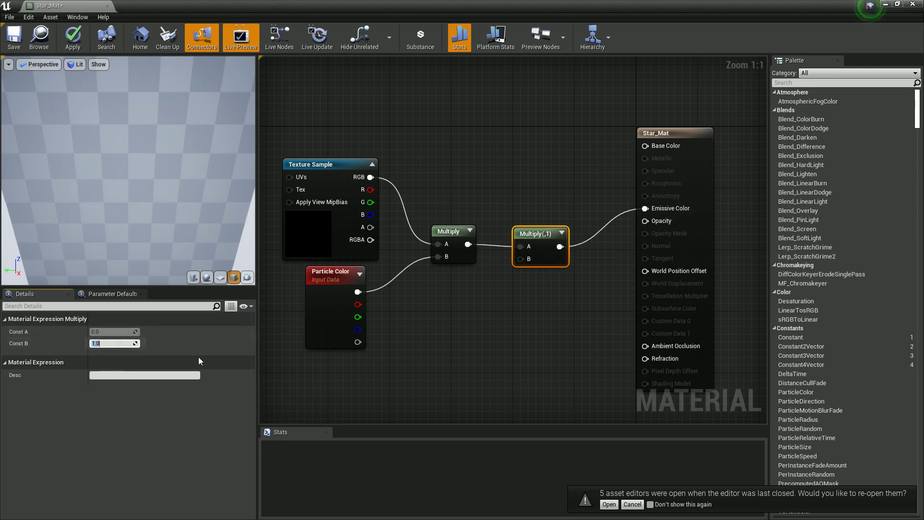
pyautogui.write('4')
pyautogui.click(472, 324)
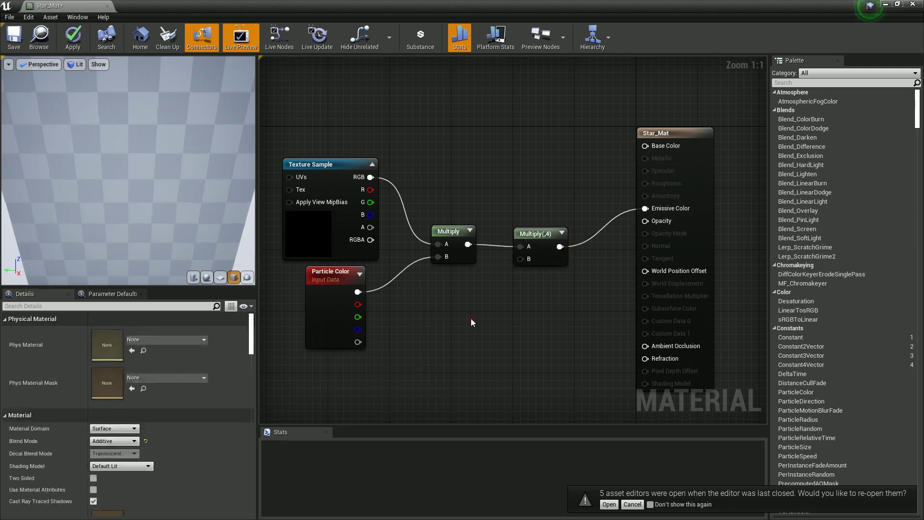
# - Dismiss the re-open editors and autosave prompts and orbit the preview around the glowing star
pyautogui.moveTo(191, 181); pyautogui.dragTo(172, 180)
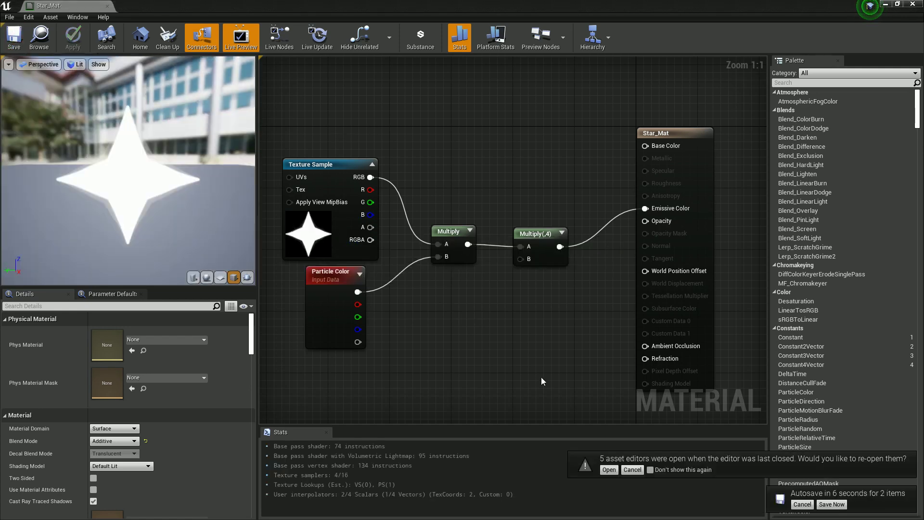
pyautogui.click(640, 473)
pyautogui.click(801, 504)
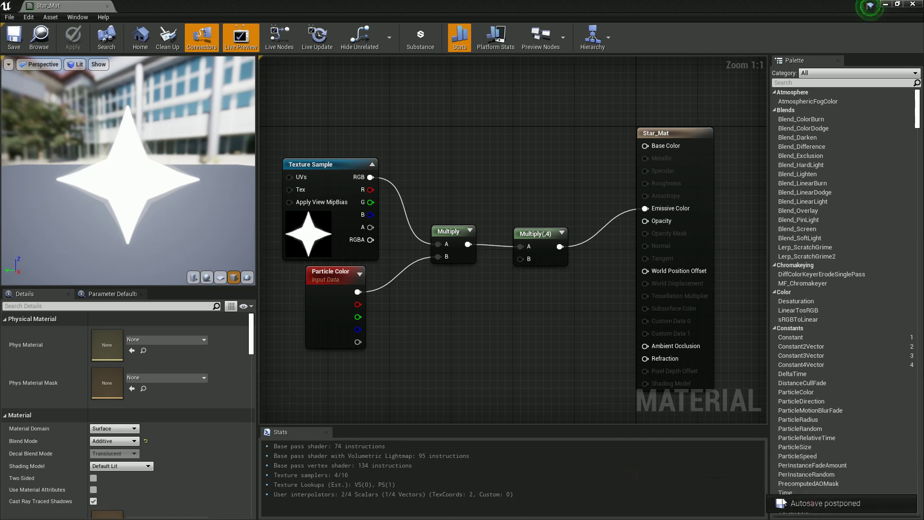
pyautogui.moveTo(134, 206)
pyautogui.mouseDown()
pyautogui.moveTo(128, 189)
pyautogui.moveTo(141, 209)
pyautogui.moveTo(131, 208)
pyautogui.mouseUp()
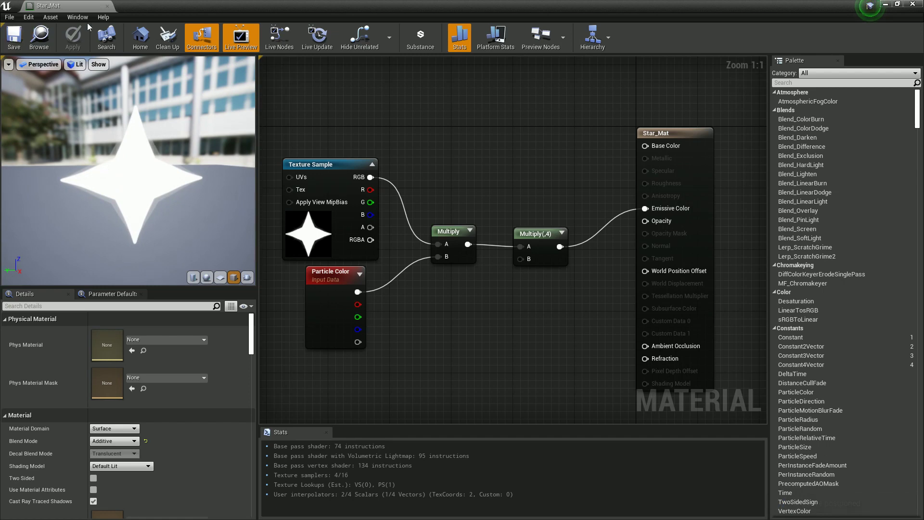
# - Close Star_Mat and duplicate it as a new material named Line_Mat
pyautogui.click(107, 6)
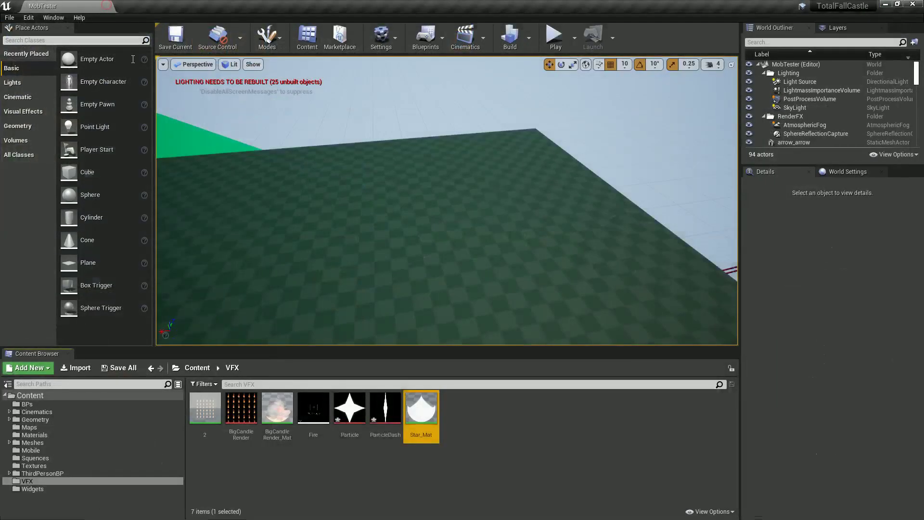
pyautogui.rightClick(420, 412)
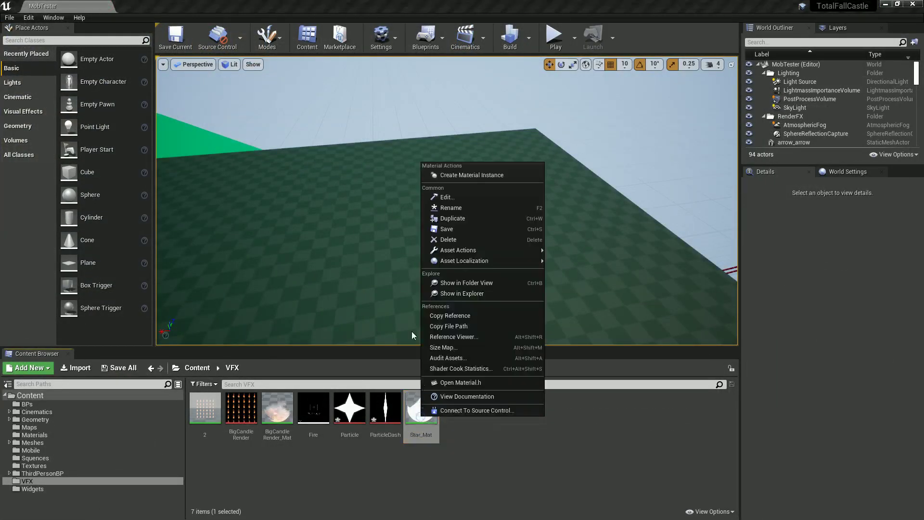
pyautogui.click(474, 219)
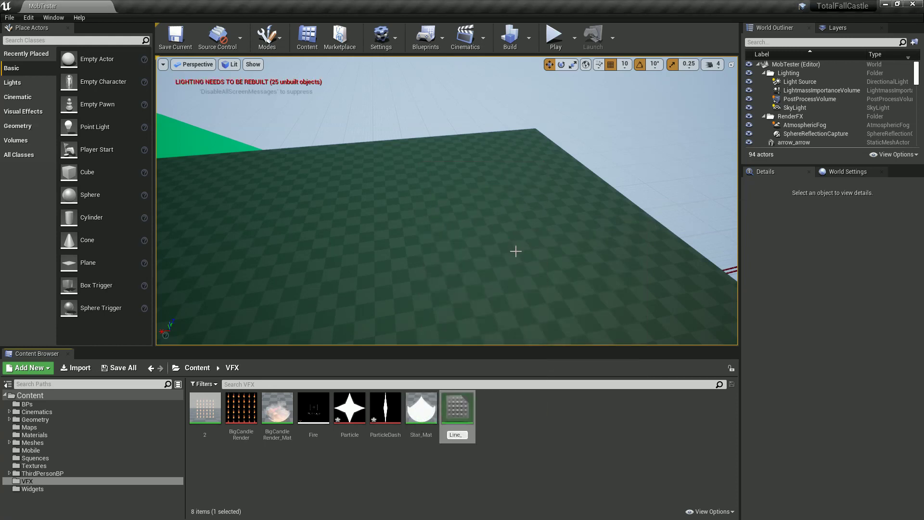
pyautogui.write('Line_Mat')
pyautogui.press('Return')
pyautogui.press('Return')
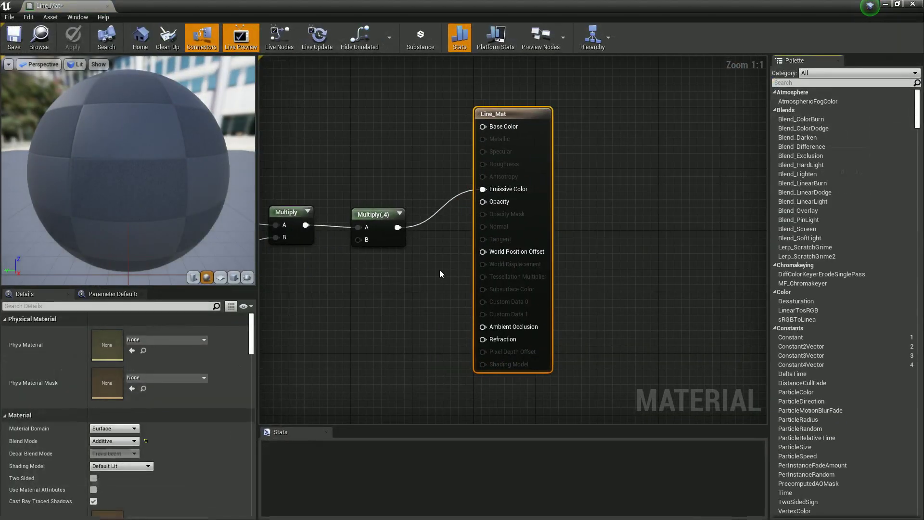
# - Set Line_Mat's Texture Sample to ParticleDash, save it and close the editor
pyautogui.click(504, 207)
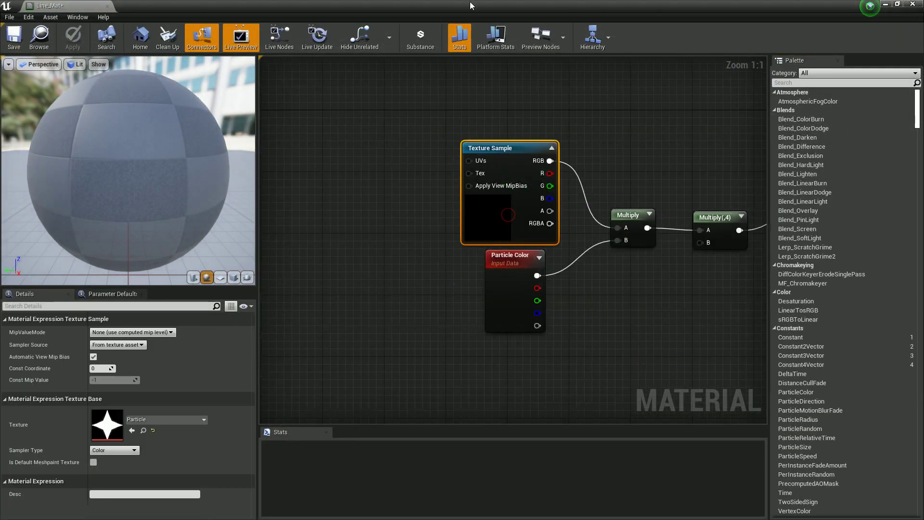
pyautogui.doubleClick(516, 6)
pyautogui.moveTo(421, 409); pyautogui.dragTo(392, 379)
pyautogui.doubleClick(626, 20)
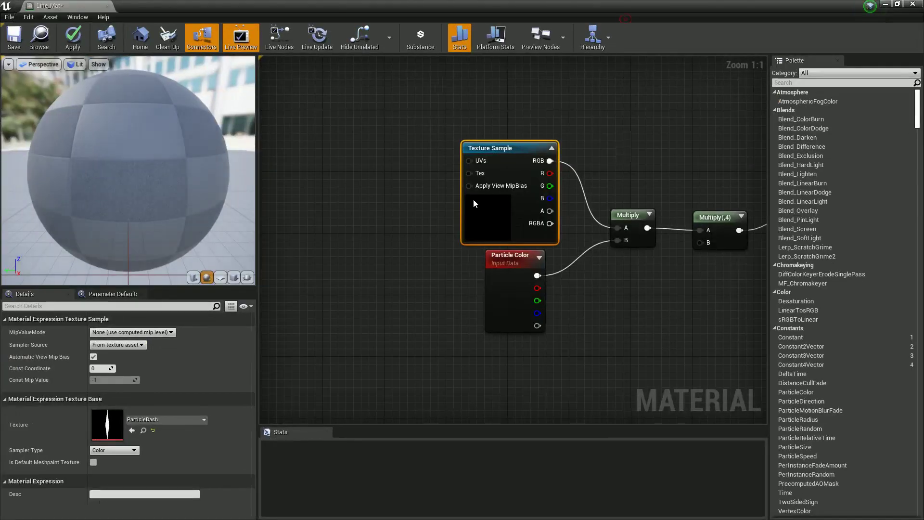
pyautogui.click(19, 33)
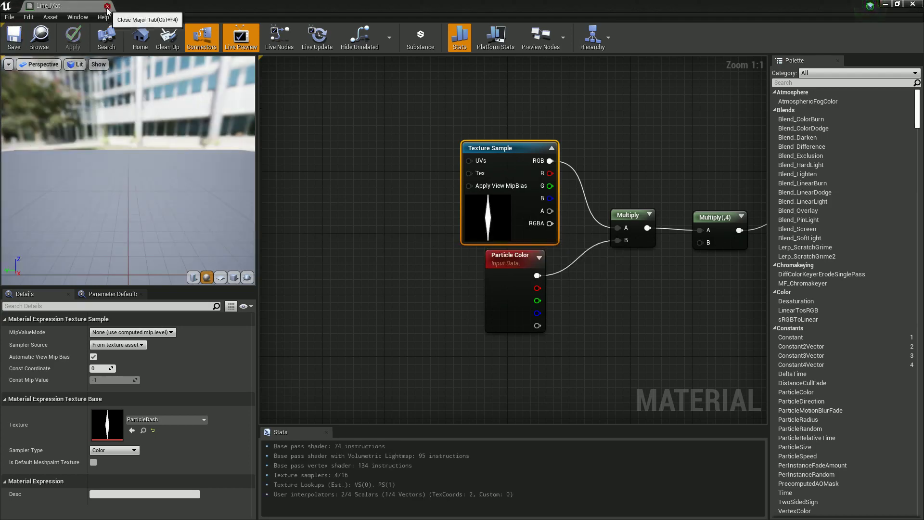
pyautogui.click(107, 5)
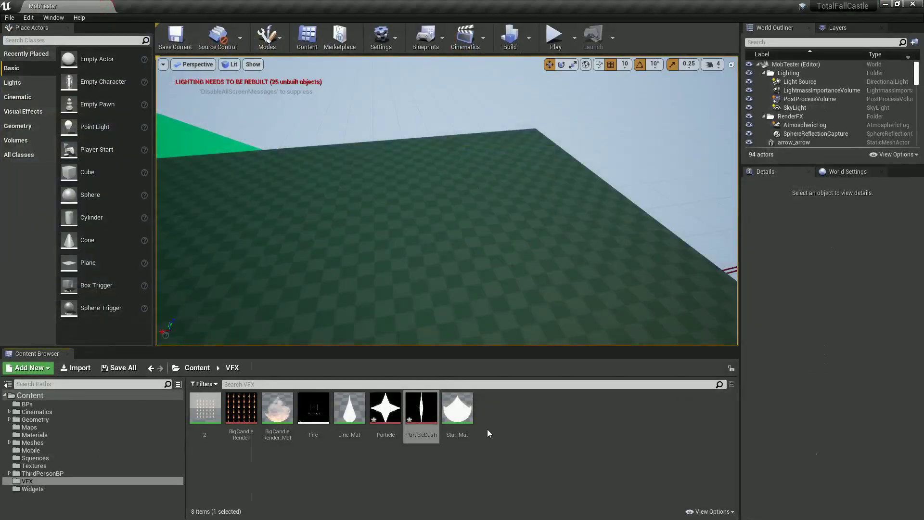
# - Add a Particle System asset from the Content Browser context menu and name it Collectable_P
pyautogui.rightClick(493, 417)
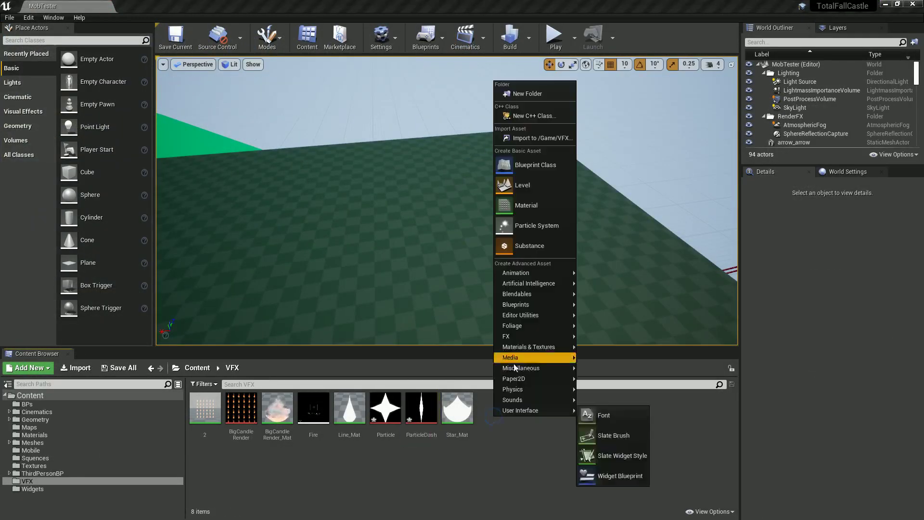
pyautogui.click(519, 230)
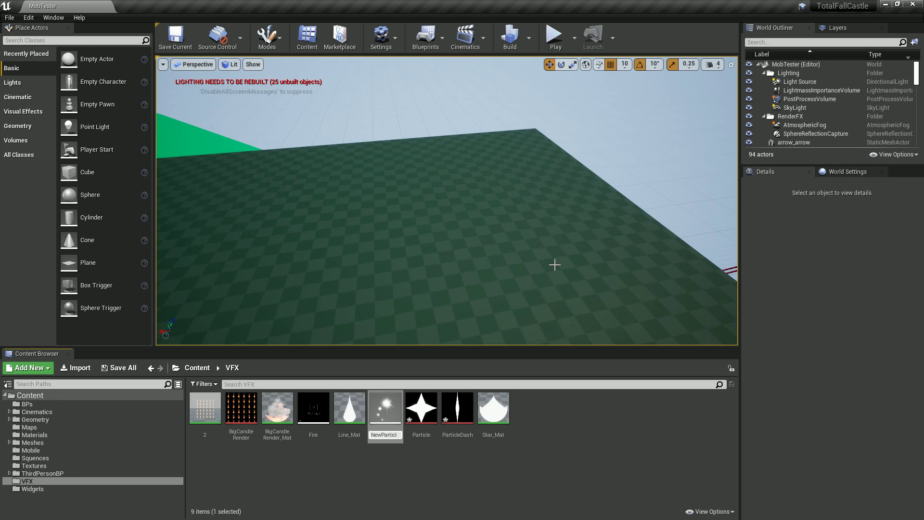
pyautogui.press('BackSpace')
pyautogui.write('Co')
pyautogui.press('Return')
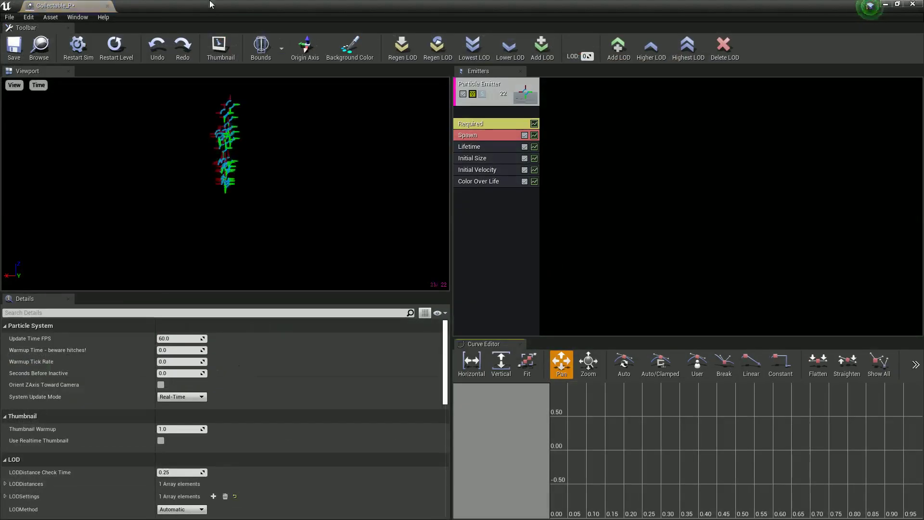
# - Float the particle editor, place Collectable_P in the level, and move and enlarge the editor window
pyautogui.moveTo(210, 5); pyautogui.dragTo(661, 134)
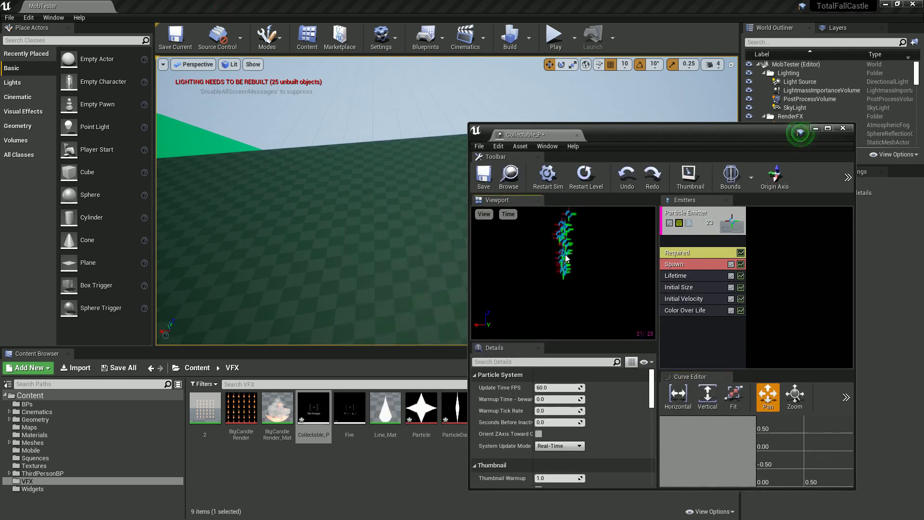
pyautogui.moveTo(313, 410); pyautogui.dragTo(323, 234)
pyautogui.moveTo(369, 251); pyautogui.dragTo(329, 225, button='right')
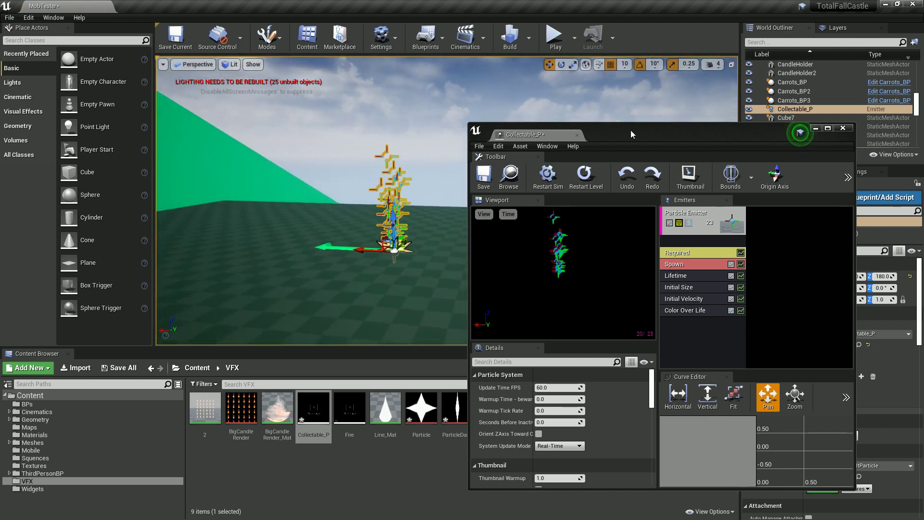
pyautogui.moveTo(631, 130); pyautogui.dragTo(683, 25)
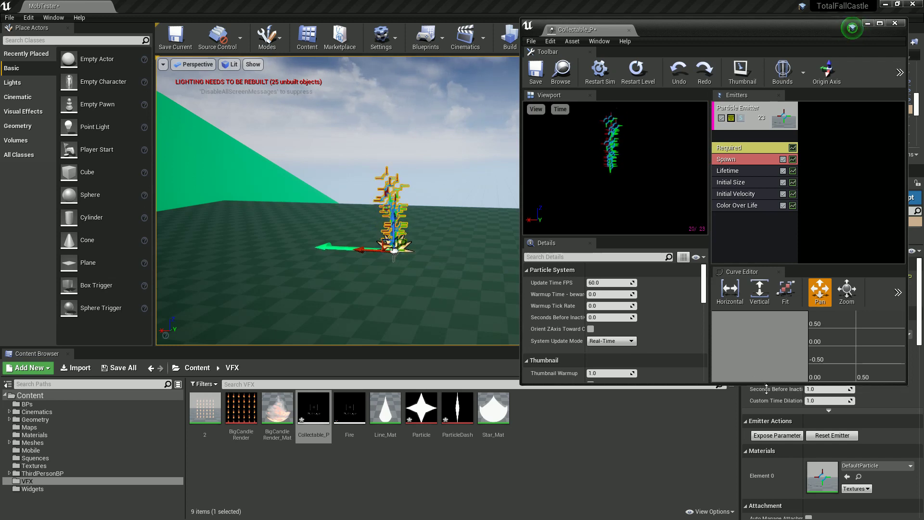
pyautogui.moveTo(765, 384); pyautogui.dragTo(742, 496)
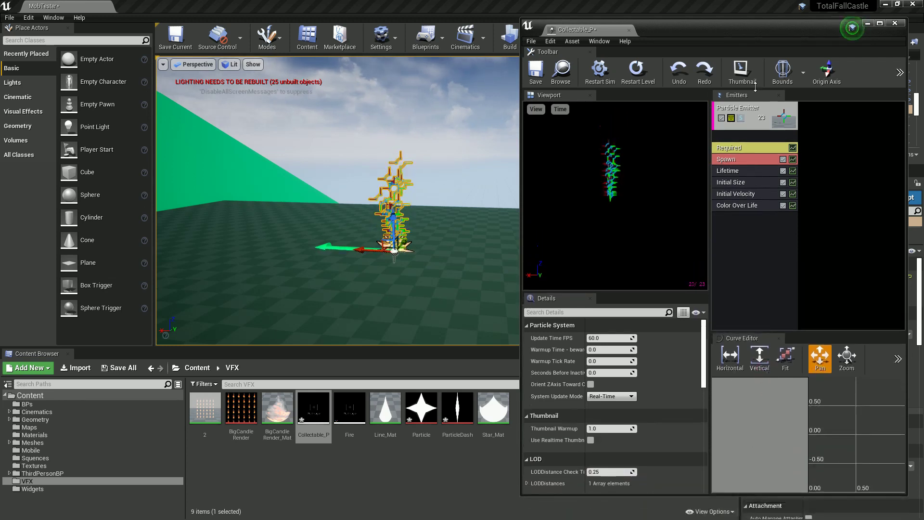
# - Review the Spawn, Lifetime, Initial Size and Initial Velocity modules, ending on Required's DefaultParticle material
pyautogui.click(749, 149)
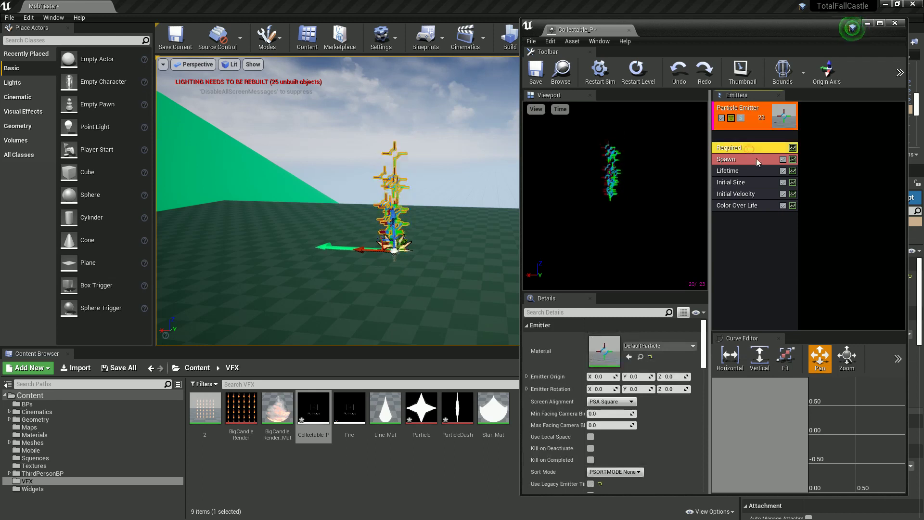
pyautogui.click(756, 158)
pyautogui.click(758, 171)
pyautogui.click(759, 182)
pyautogui.click(761, 193)
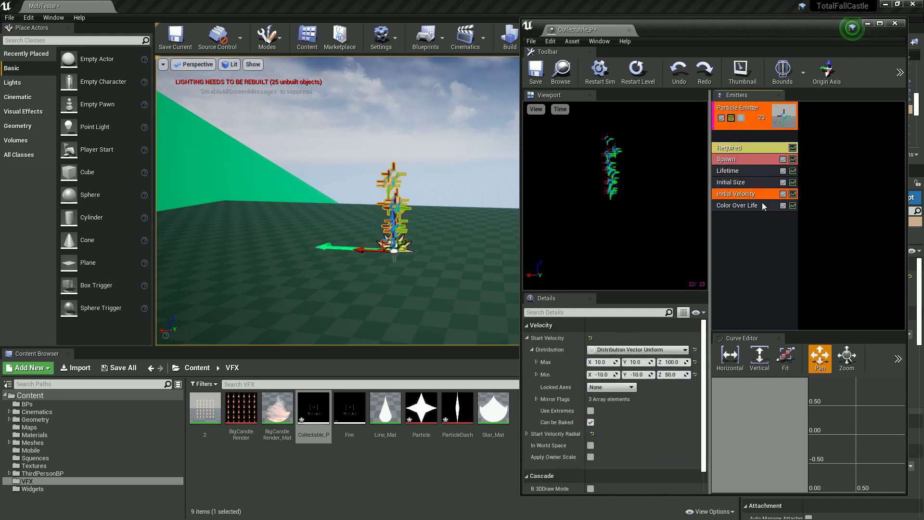
pyautogui.click(754, 172)
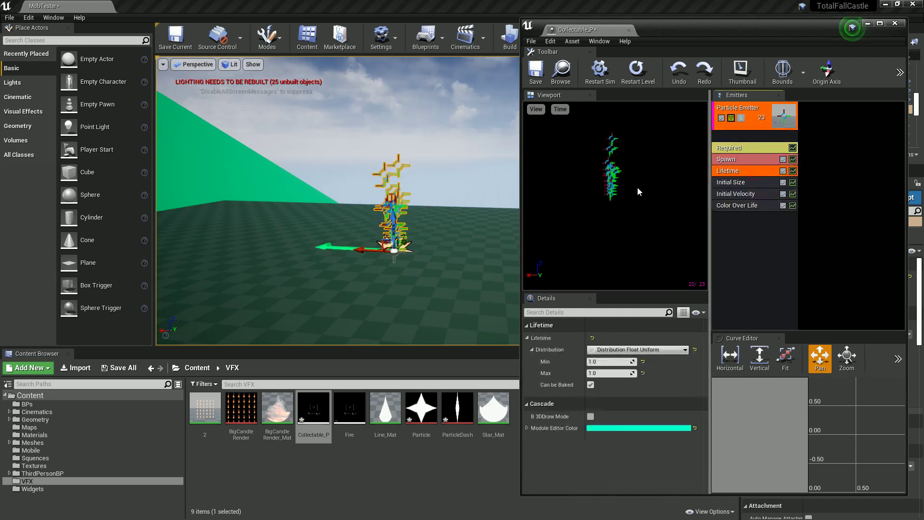
pyautogui.click(764, 151)
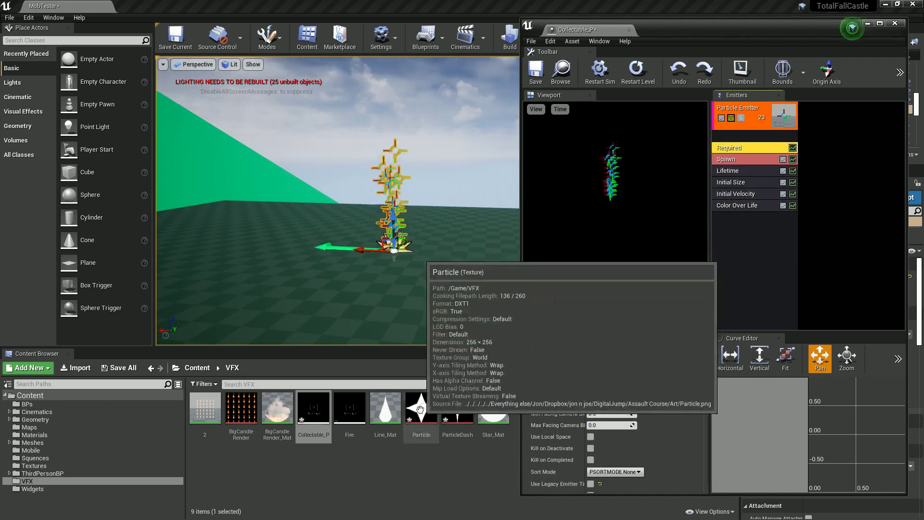
# - Assign Star_Mat as the emitter's material in the Required module
pyautogui.moveTo(421, 408); pyautogui.dragTo(609, 358)
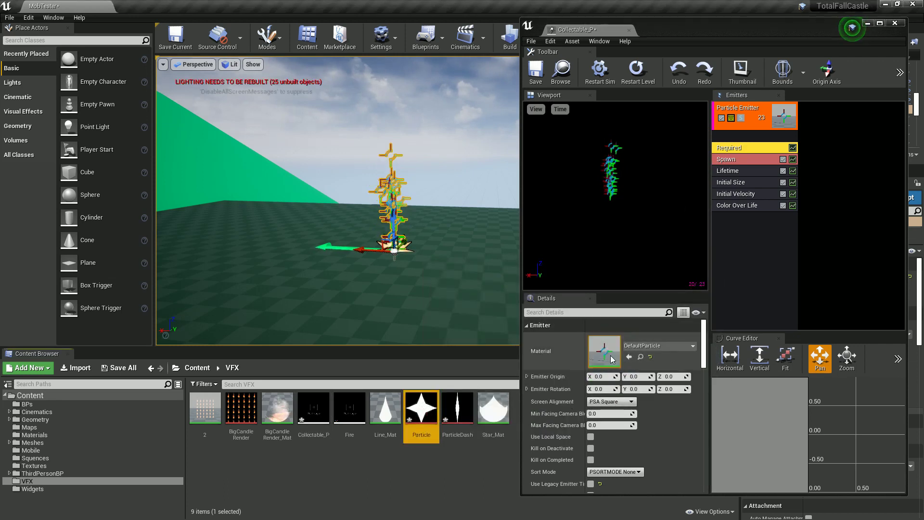
pyautogui.moveTo(493, 408); pyautogui.dragTo(603, 348)
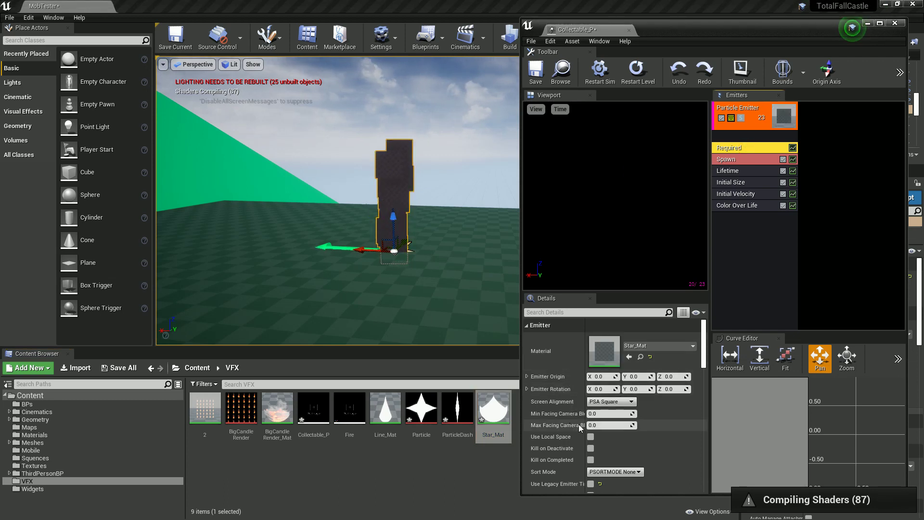
pyautogui.scroll(-2, 572, 380)
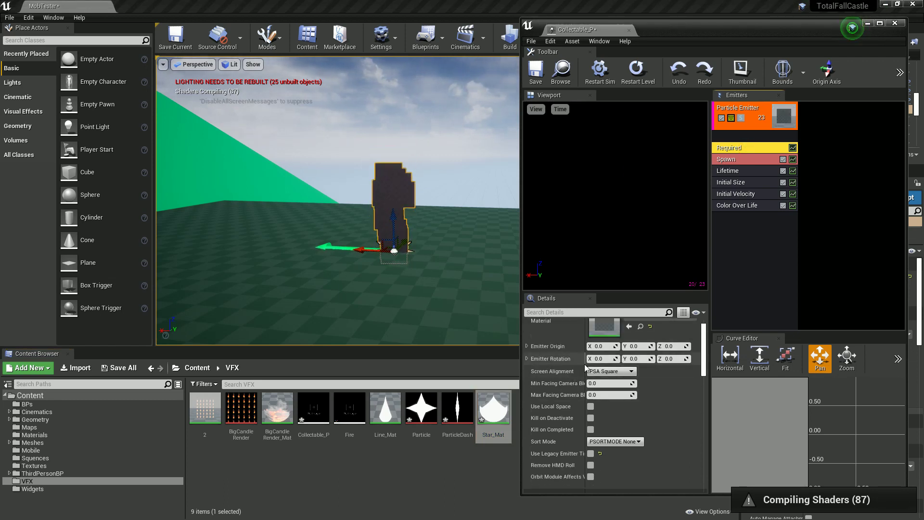
pyautogui.scroll(-5, 574, 372)
pyautogui.scroll(-4, 568, 357)
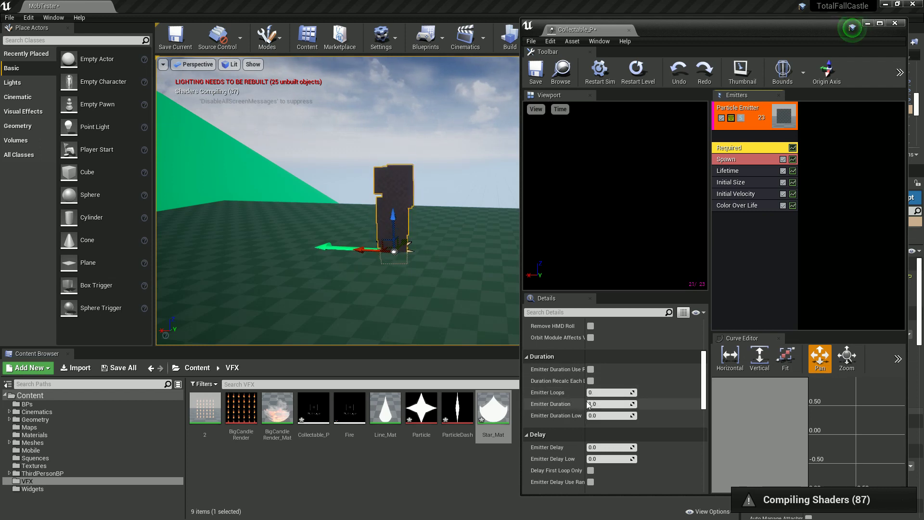
pyautogui.scroll(-2, 574, 395)
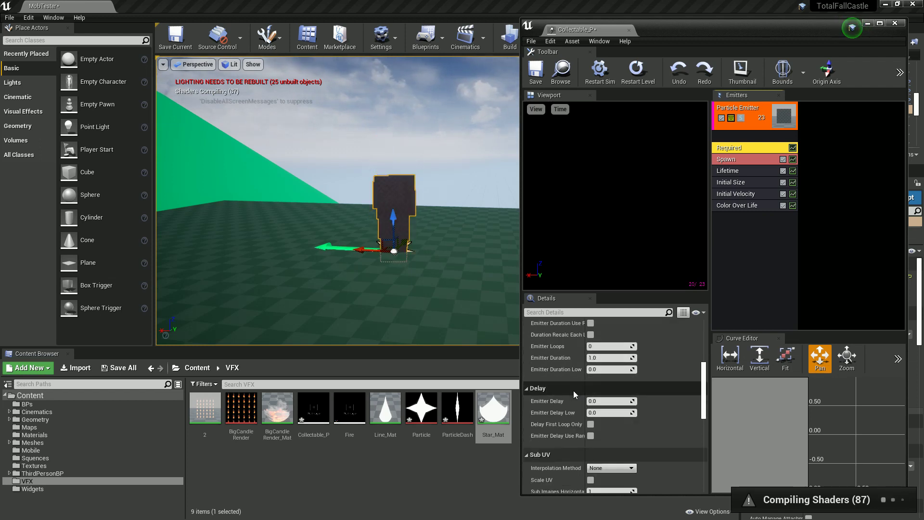
pyautogui.scroll(-4, 572, 383)
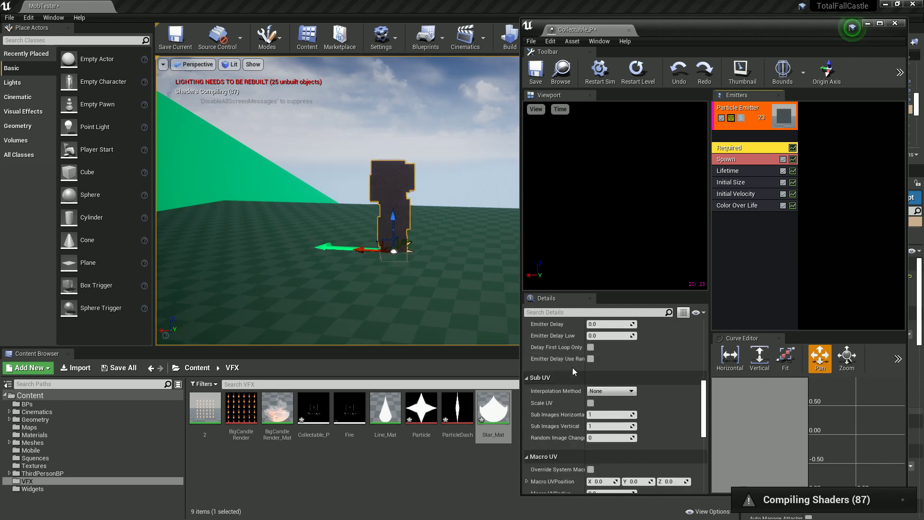
# - Check the emitter's general settings and save the particle system and level
pyautogui.scroll(-7, 570, 368)
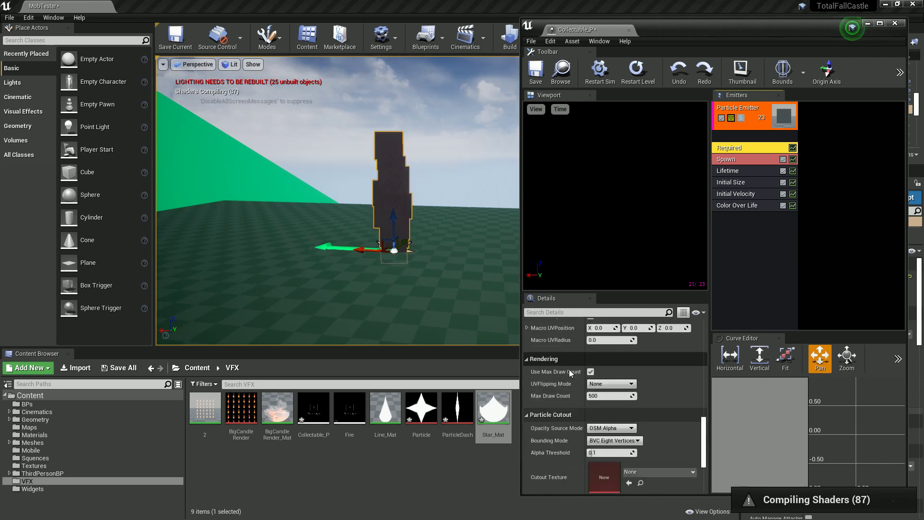
pyautogui.scroll(-4, 569, 368)
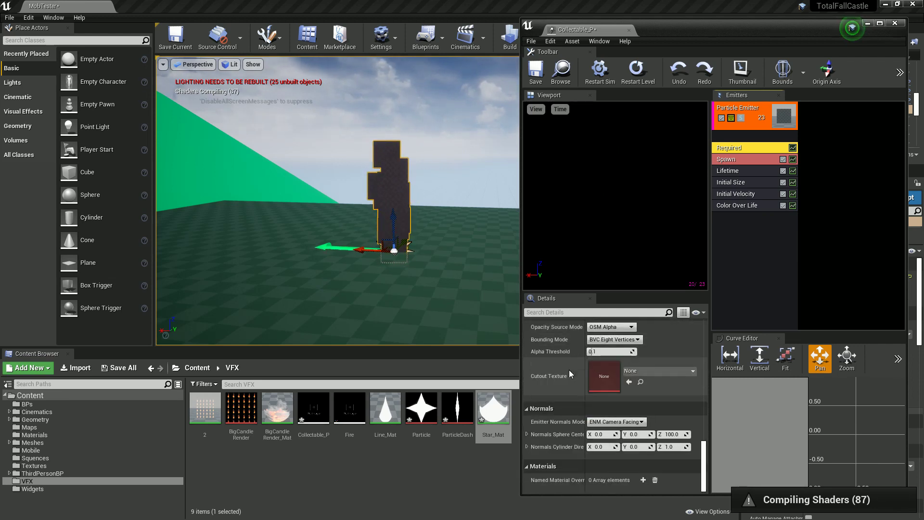
pyautogui.scroll(5, 569, 371)
pyautogui.scroll(12, 569, 372)
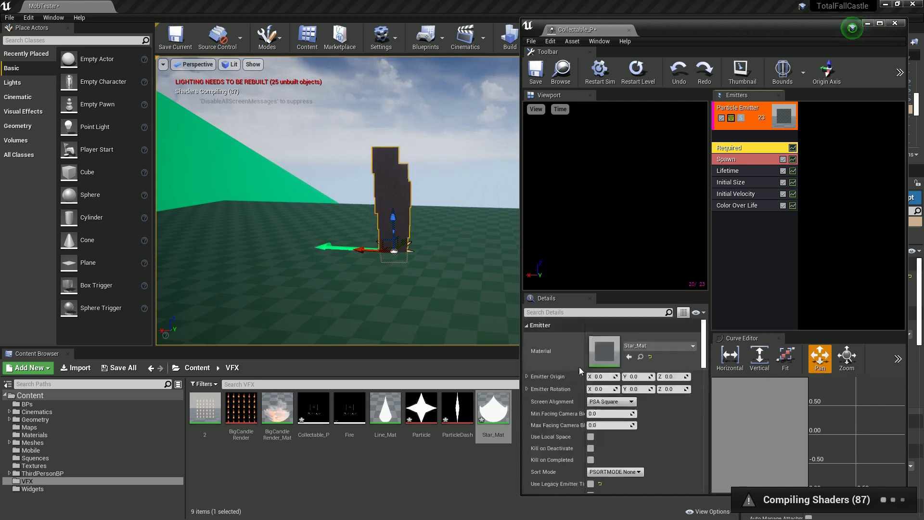
pyautogui.click(752, 238)
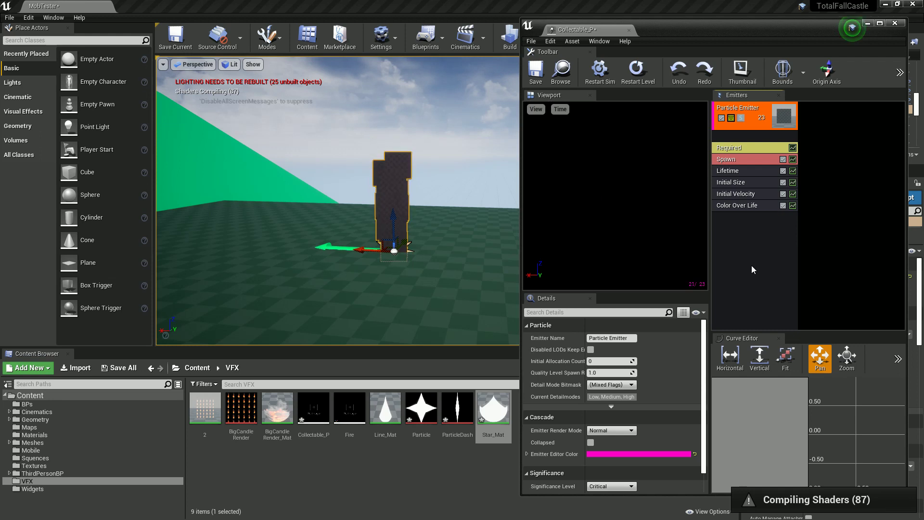
pyautogui.hotkey('ctrl', 's')
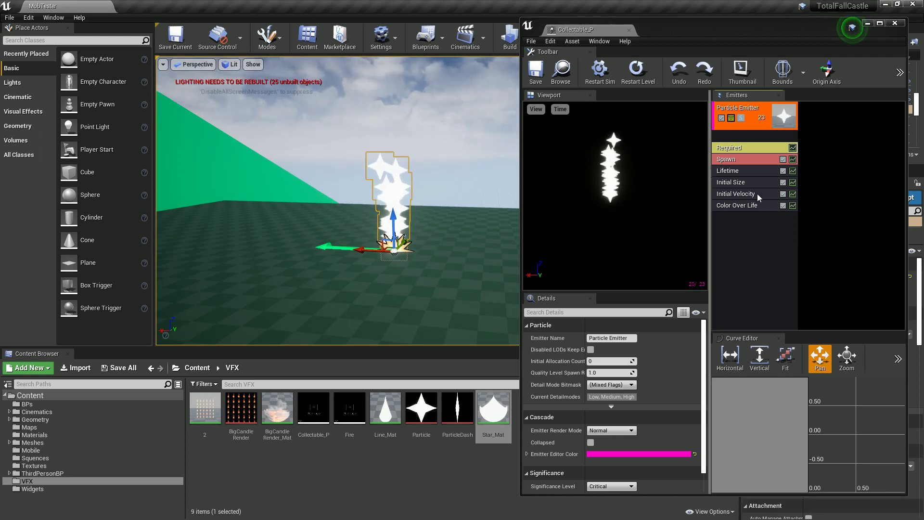
# - Enter the Spawn module's rate constant, trying 14 and then 0
pyautogui.click(736, 164)
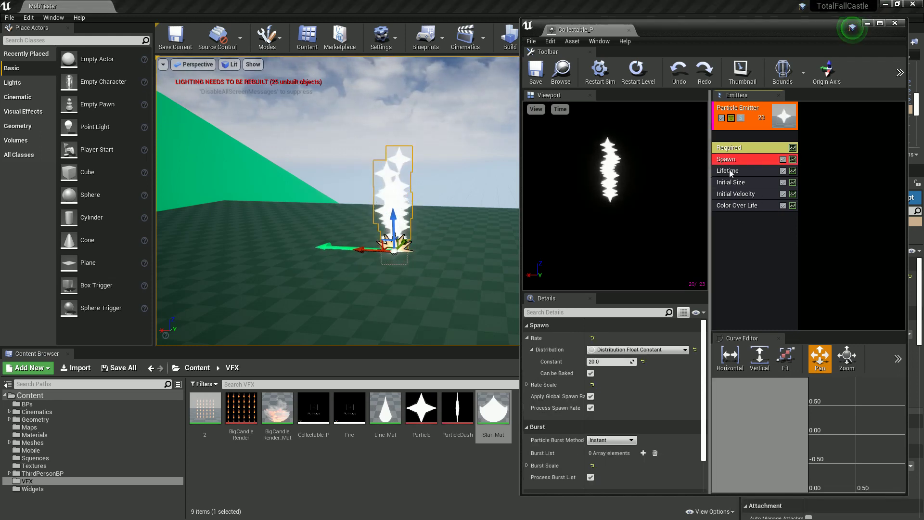
pyautogui.click(622, 364)
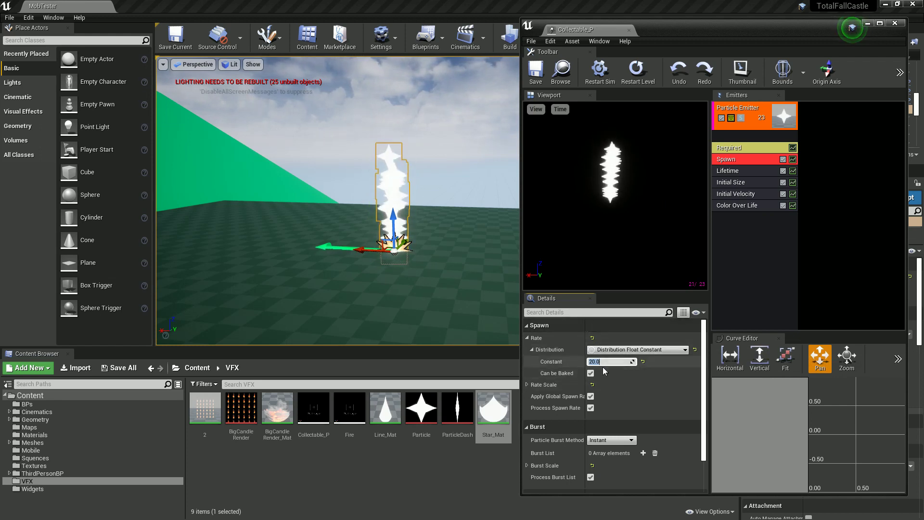
pyautogui.write('14')
pyautogui.press('Return')
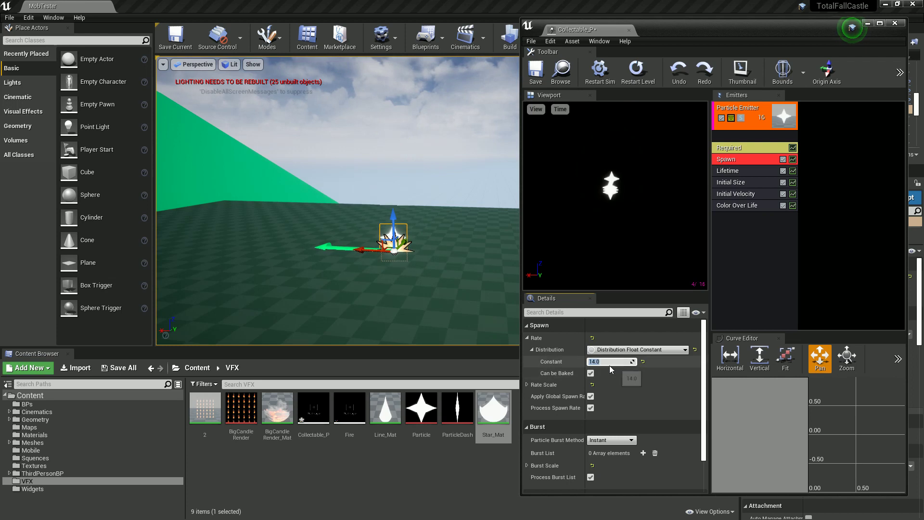
pyautogui.scroll(-1, 619, 395)
pyautogui.scroll(1, 610, 383)
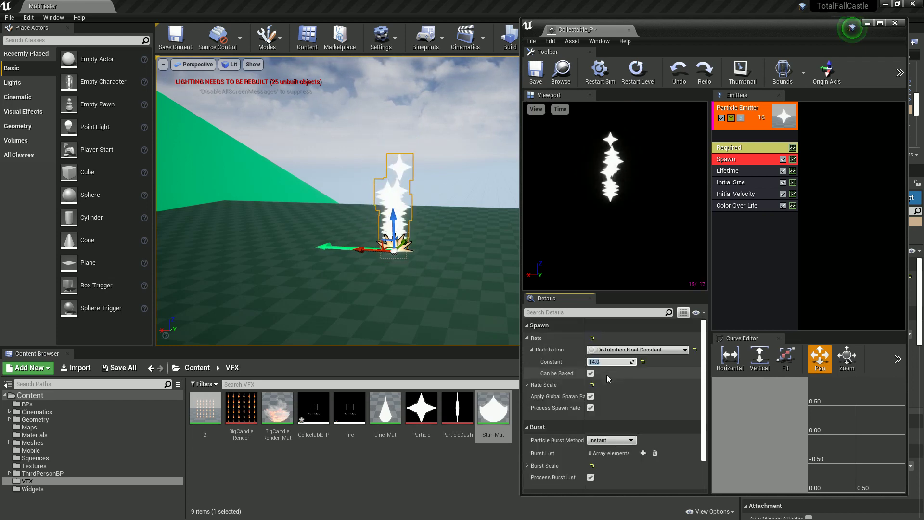
pyautogui.write('0')
pyautogui.press('Return')
pyautogui.scroll(-2, 620, 394)
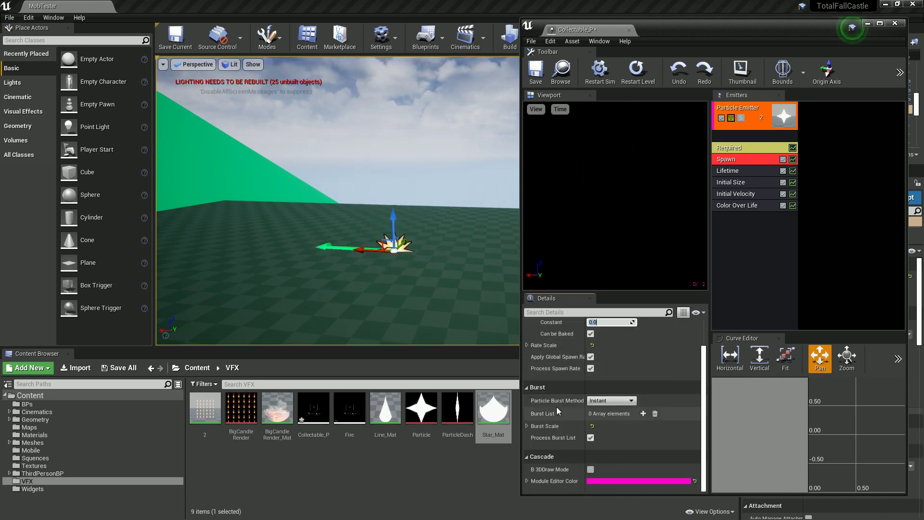
# - Add a Burst List entry with a count of 0
pyautogui.click(643, 413)
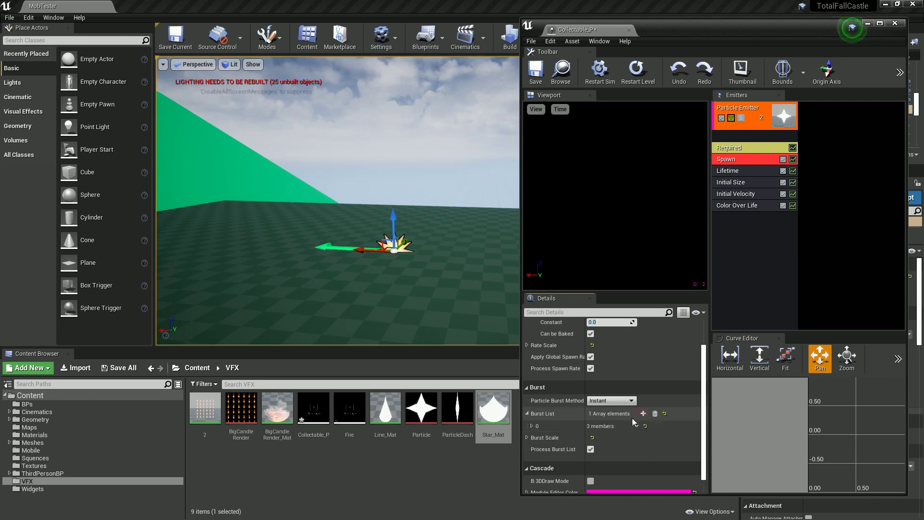
pyautogui.click(532, 426)
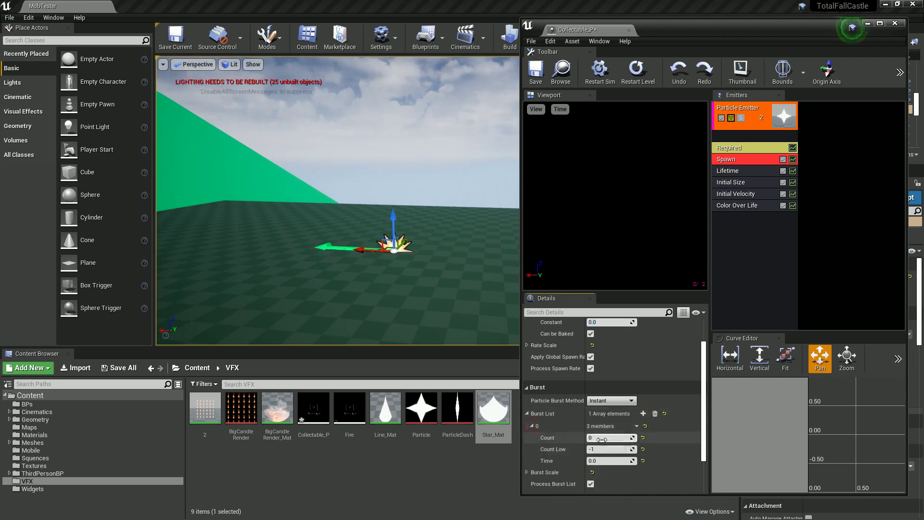
pyautogui.click(591, 437)
pyautogui.write('14')
pyautogui.press('Return')
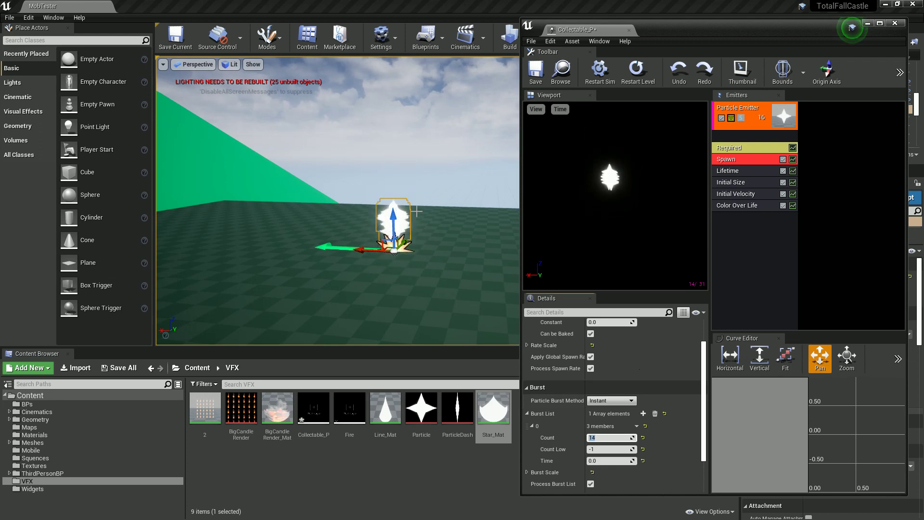
pyautogui.write('0')
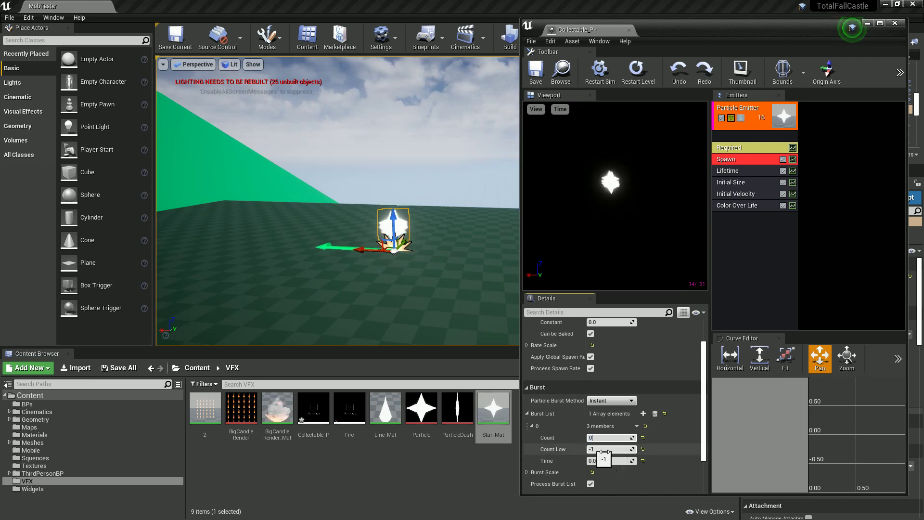
# - Re-enter 14 as the spawn rate constant
pyautogui.scroll(2, 666, 410)
pyautogui.click(607, 361)
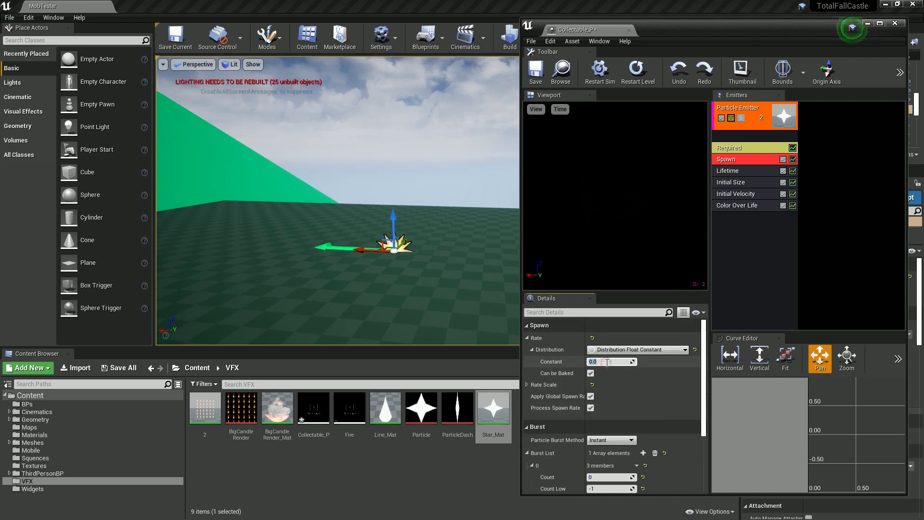
pyautogui.write('14')
pyautogui.press('Return')
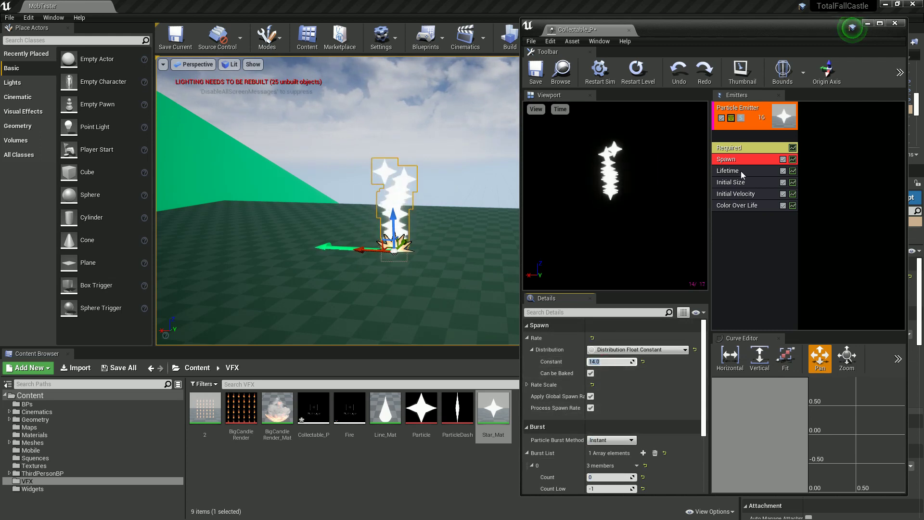
pyautogui.click(741, 172)
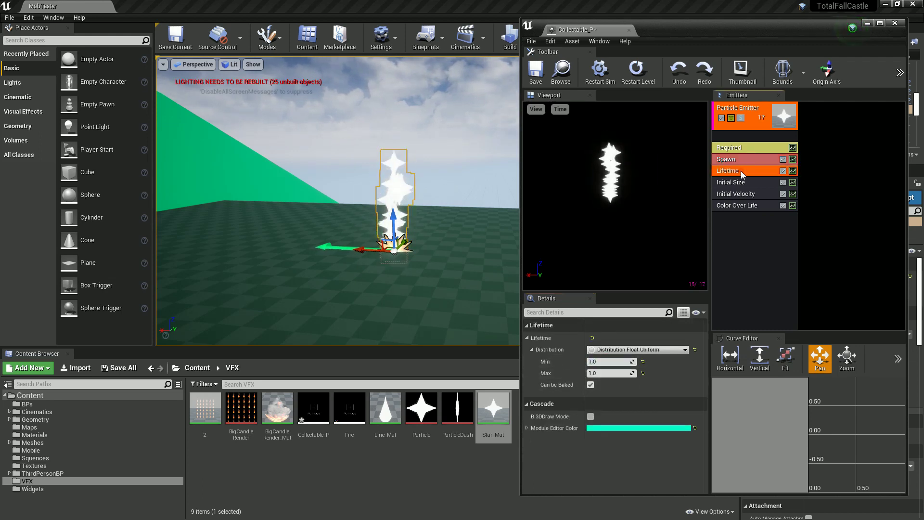
# - Set the particle lifetime to a maximum of 1.4 and a minimum of 0.8
pyautogui.click(606, 373)
pyautogui.write('1')
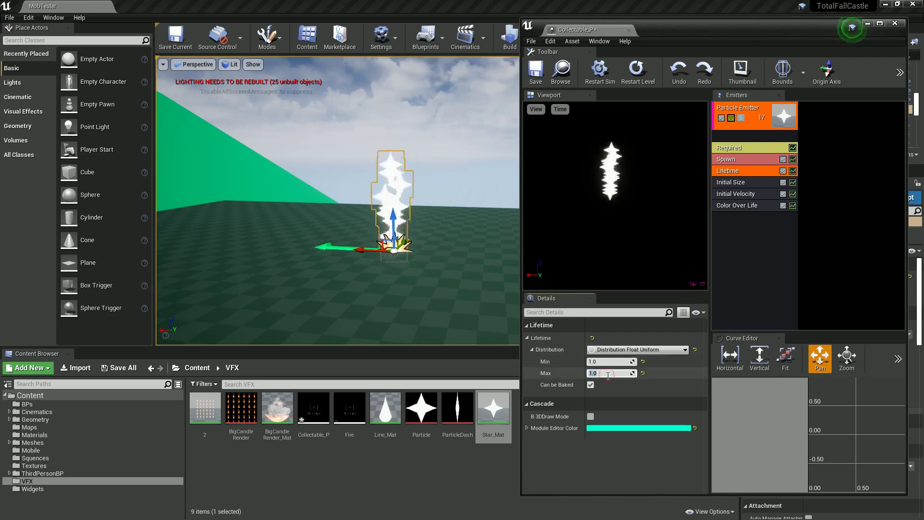
pyautogui.write('.4')
pyautogui.click(614, 361)
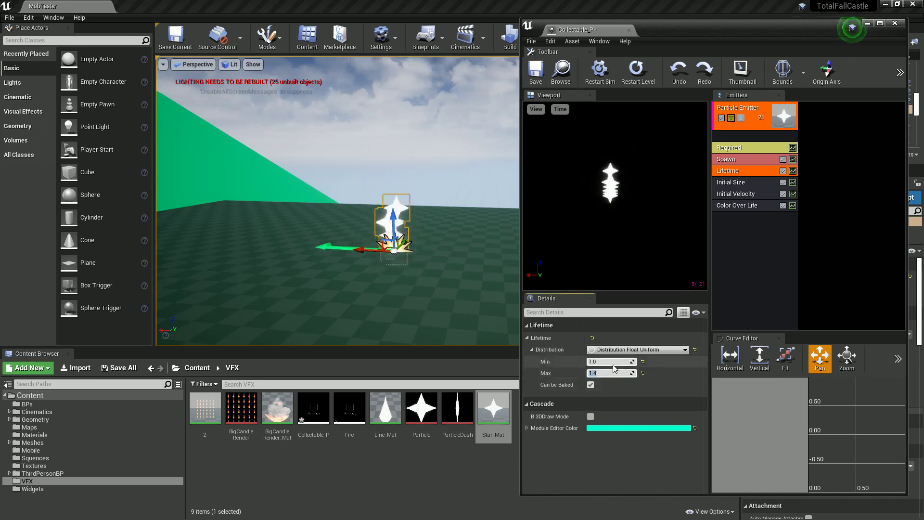
pyautogui.write('0.8')
pyautogui.press('Return')
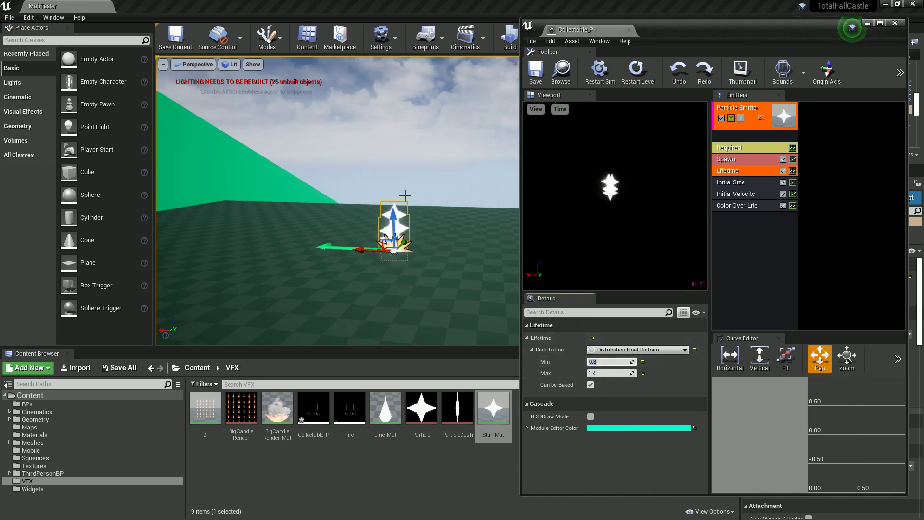
# - Set the Initial Size maximum start size to 12 on X, Y and Z
pyautogui.click(743, 183)
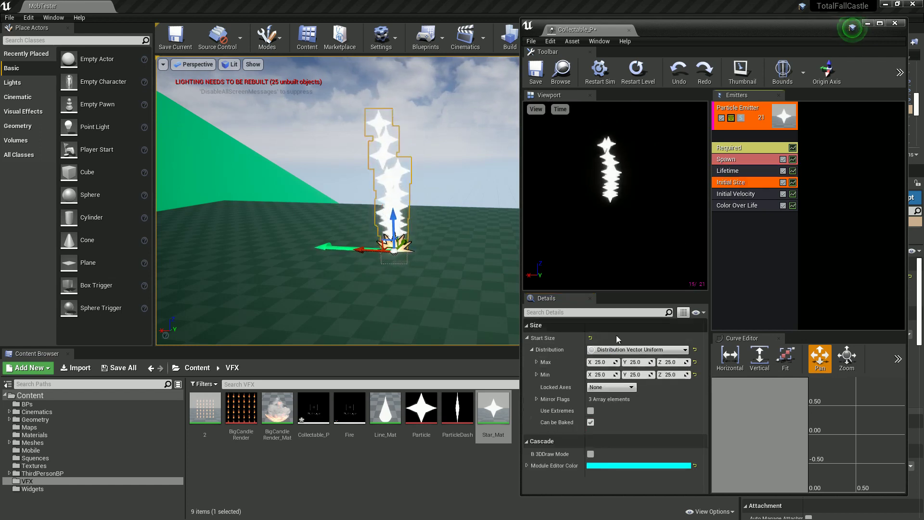
pyautogui.click(600, 362)
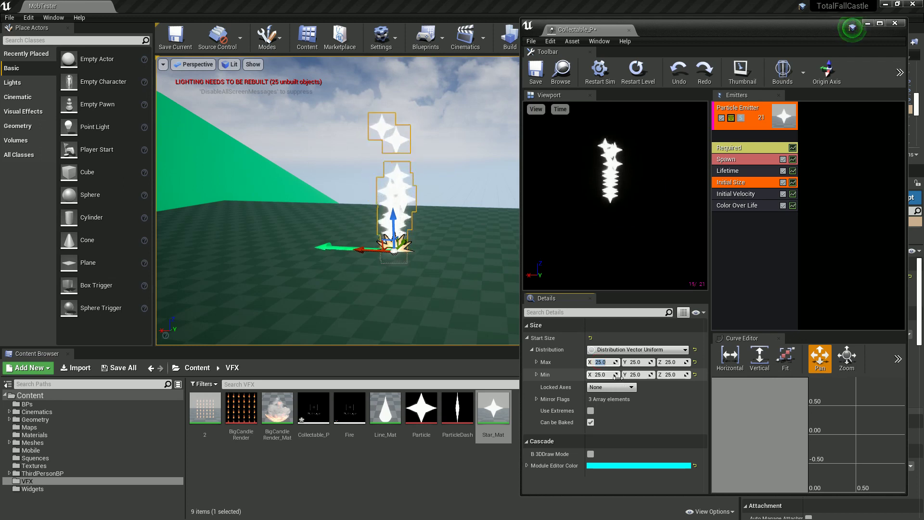
pyautogui.write('12')
pyautogui.click(639, 362)
pyautogui.write('12')
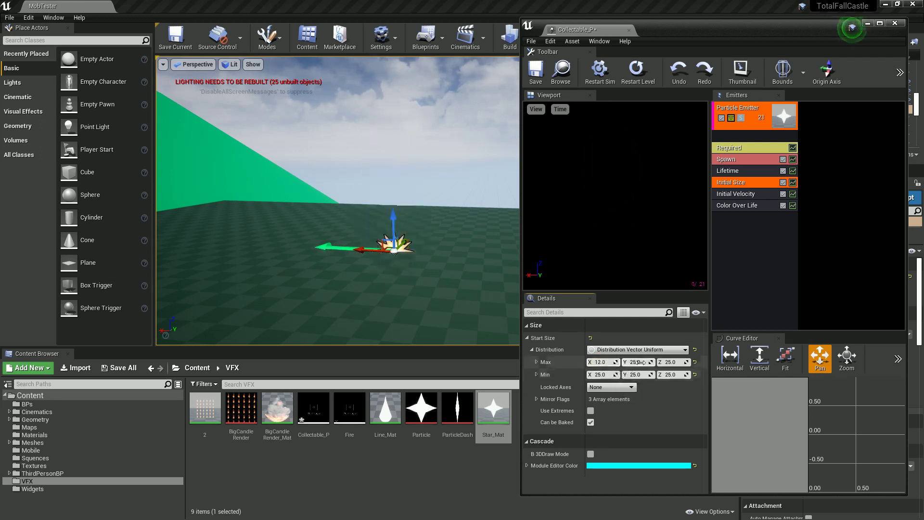
pyautogui.click(674, 362)
pyautogui.write('12')
pyautogui.press('Return')
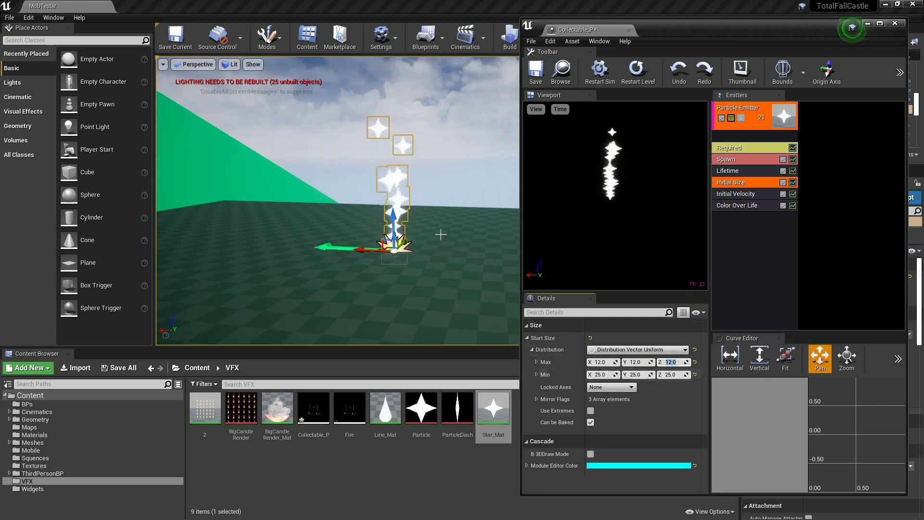
pyautogui.click(601, 362)
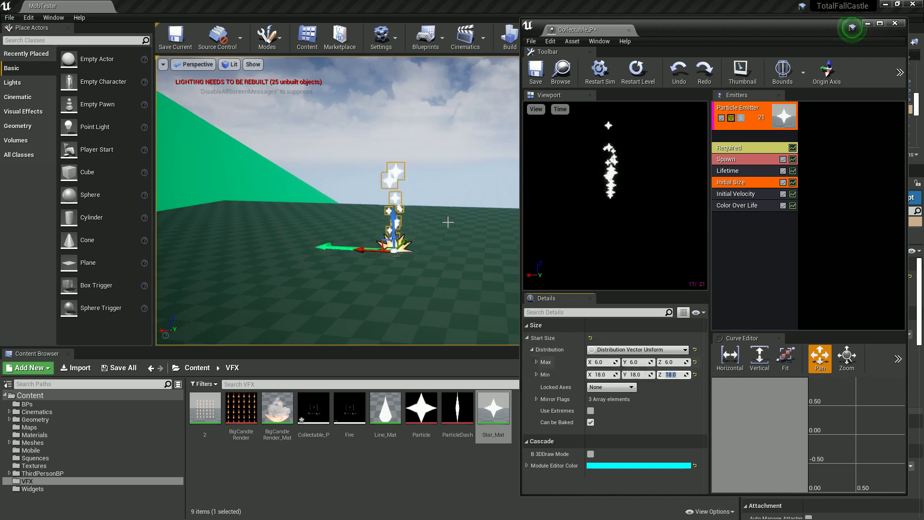
pyautogui.click(752, 195)
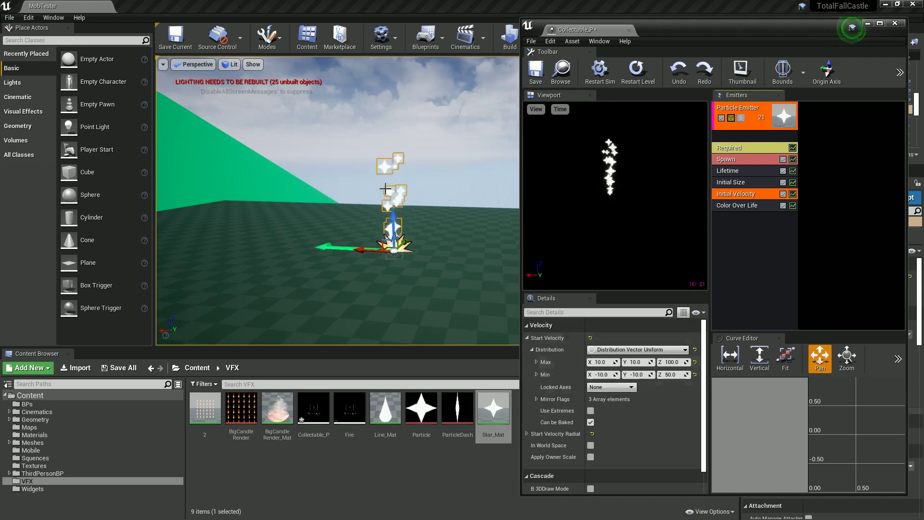
# - Set the particle lifetime to range from 1.8 to 2.2 seconds
pyautogui.click(672, 362)
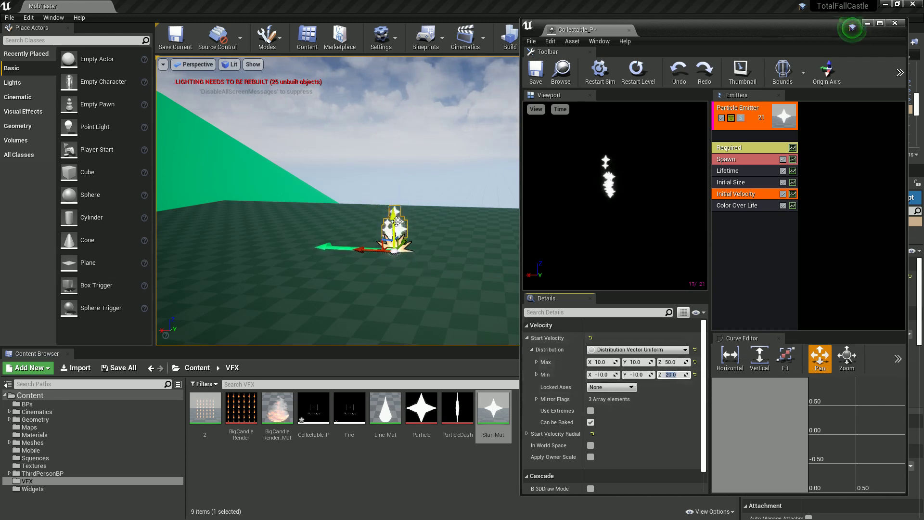
pyautogui.click(743, 171)
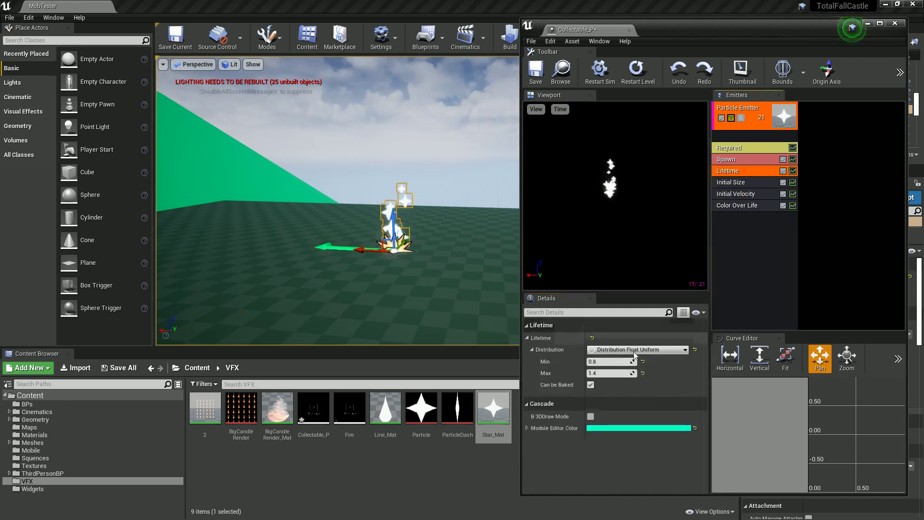
pyautogui.click(623, 362)
pyautogui.write('1.8')
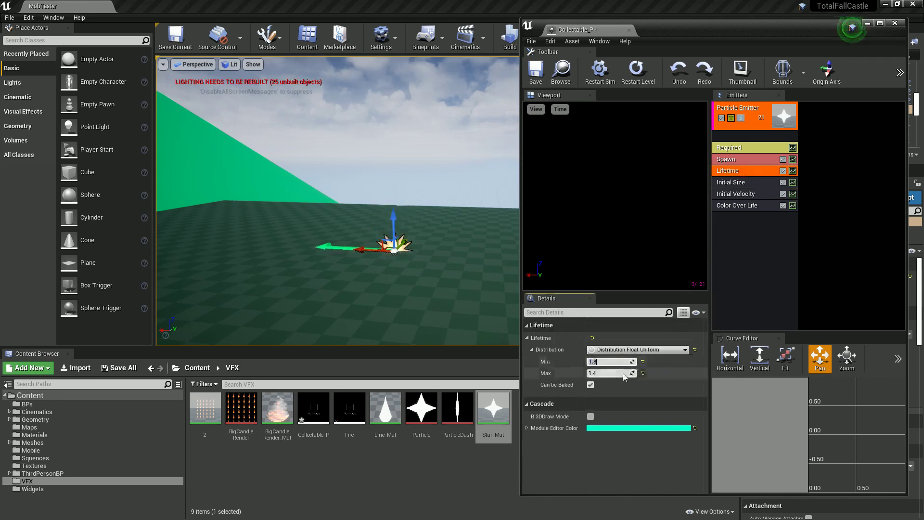
pyautogui.click(612, 374)
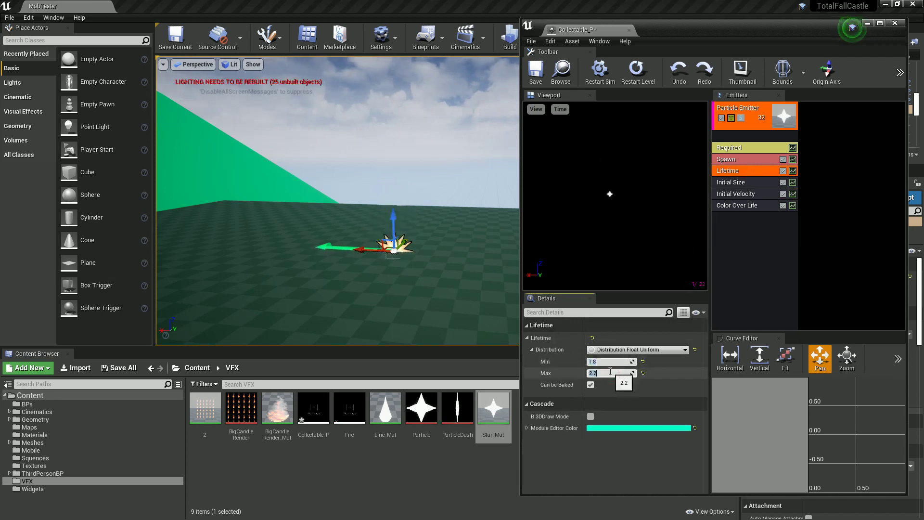
pyautogui.press('Return')
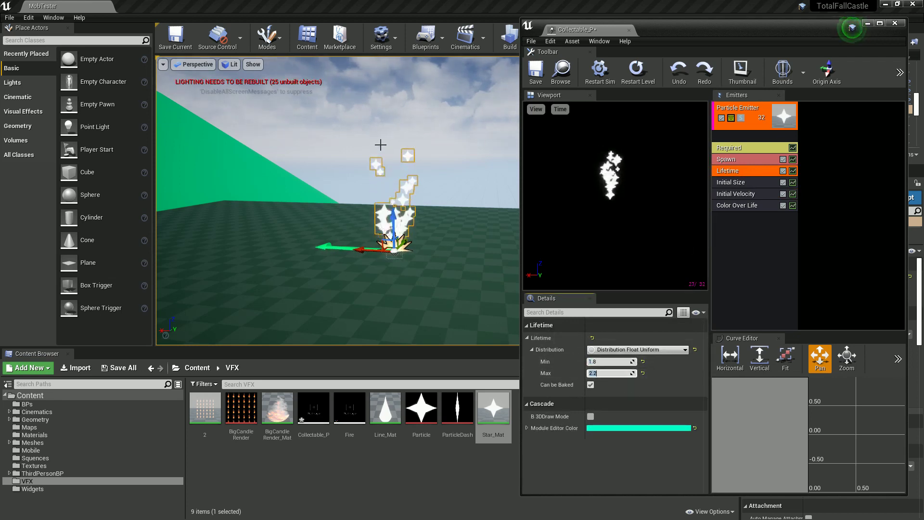
# - Set the Initial Velocity maximum X and Y to 5
pyautogui.click(743, 193)
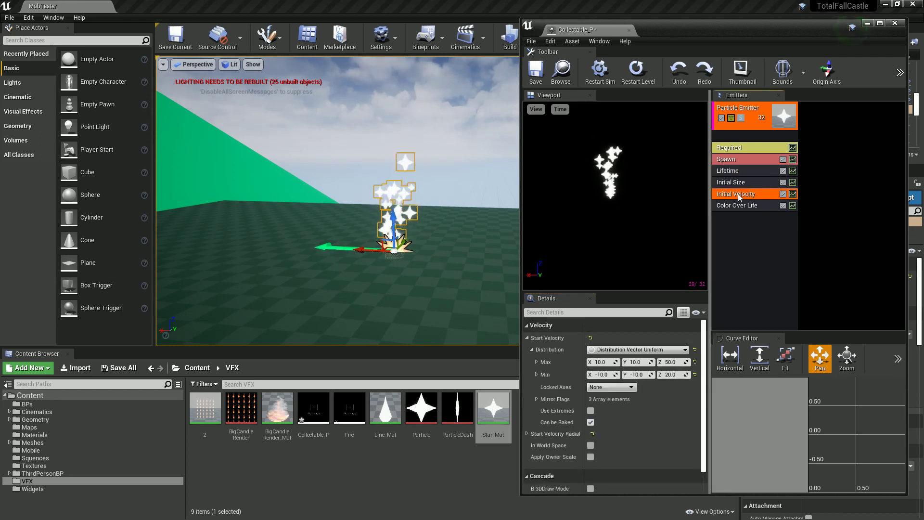
pyautogui.write('5')
pyautogui.press('Tab')
pyautogui.write('5')
pyautogui.click(608, 375)
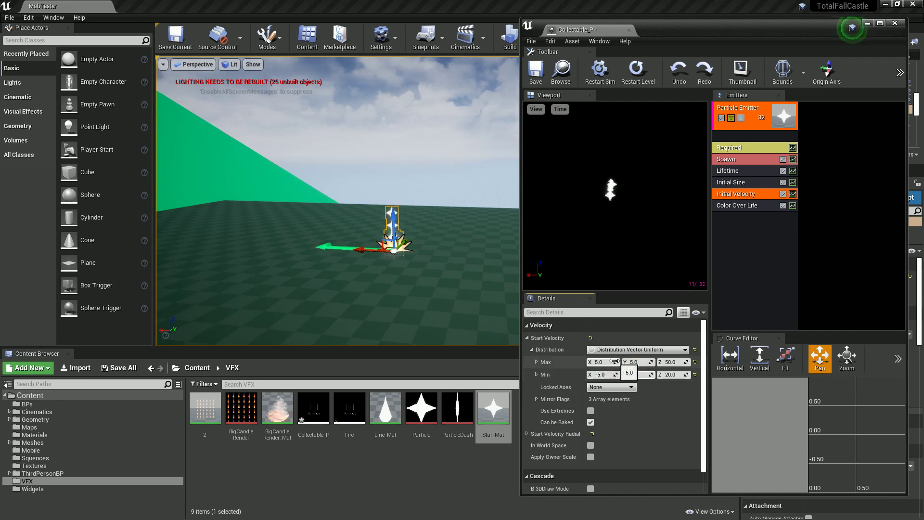
# - Set the first Color Over Life point to a dark golden yellow
pyautogui.click(763, 204)
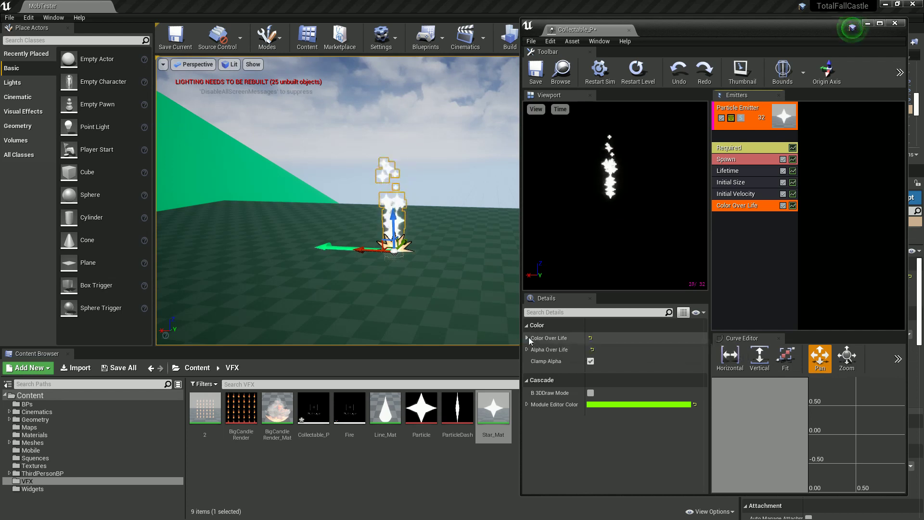
pyautogui.click(527, 338)
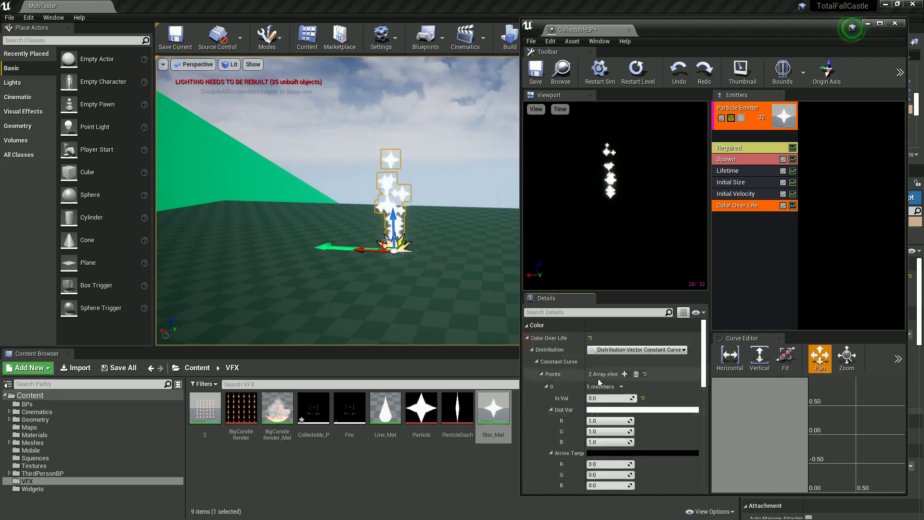
pyautogui.scroll(-2, 607, 383)
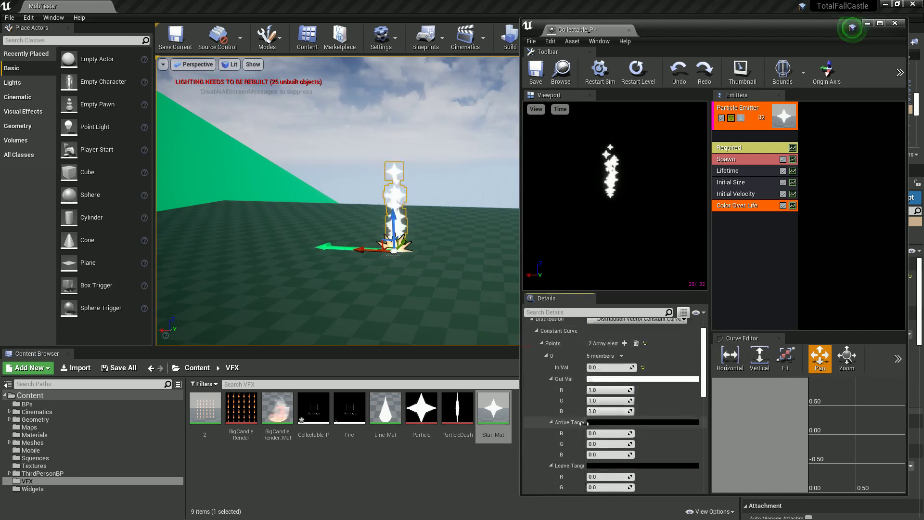
pyautogui.click(620, 380)
pyautogui.moveTo(686, 346); pyautogui.dragTo(730, 397)
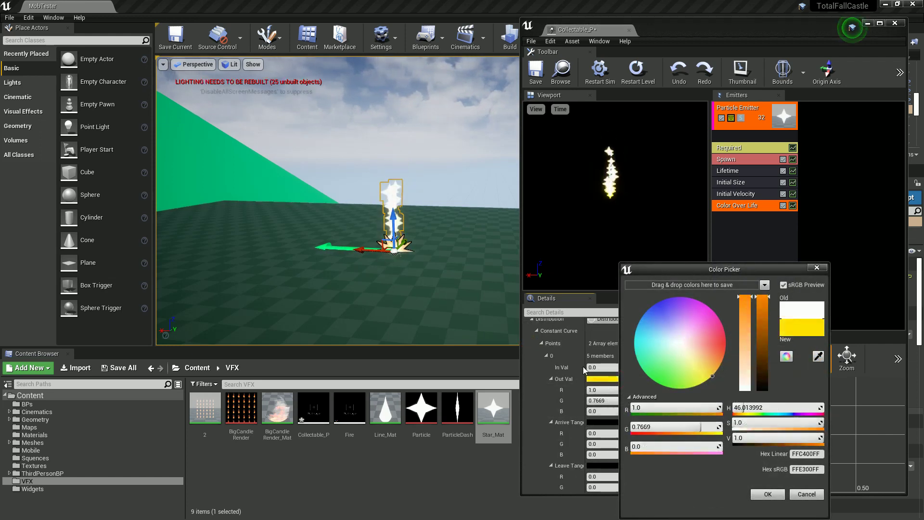
pyautogui.moveTo(762, 298); pyautogui.dragTo(762, 321)
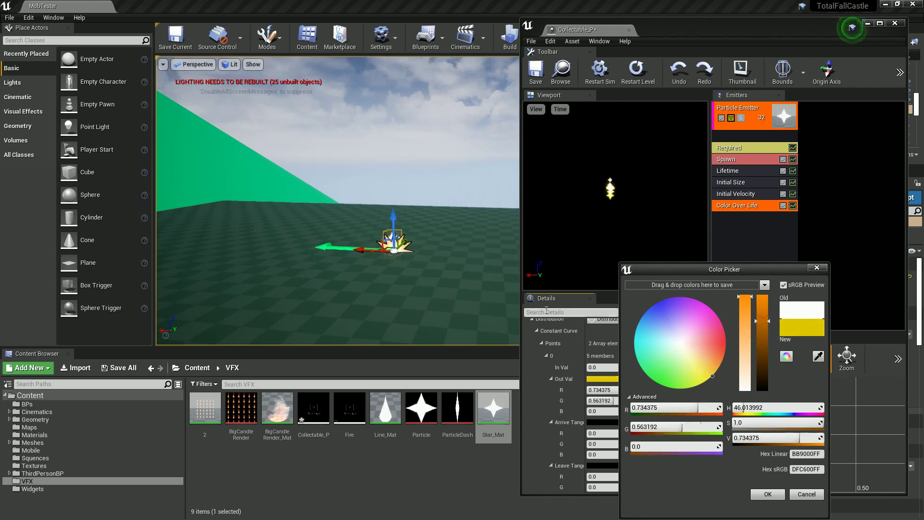
pyautogui.click(768, 494)
# - Set the second Color Over Life point to dark orange and frame the particle actor
pyautogui.scroll(-4, 562, 423)
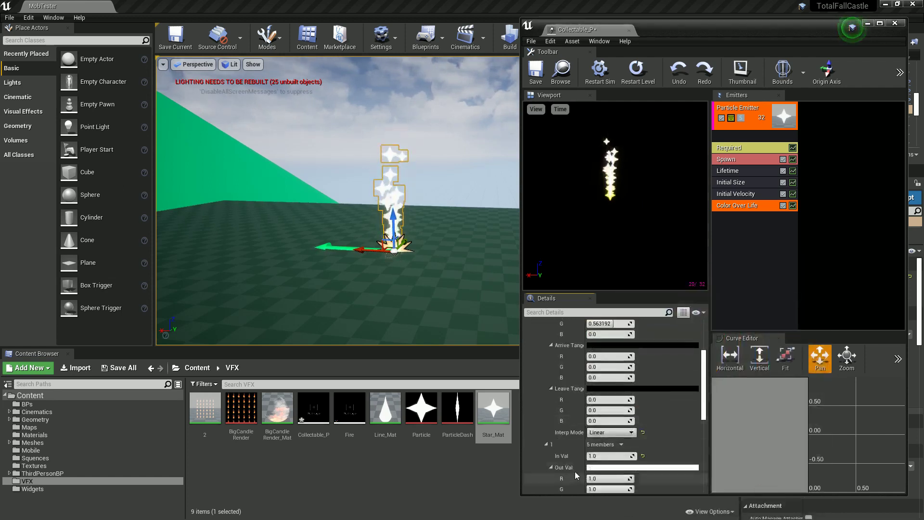
pyautogui.click(612, 467)
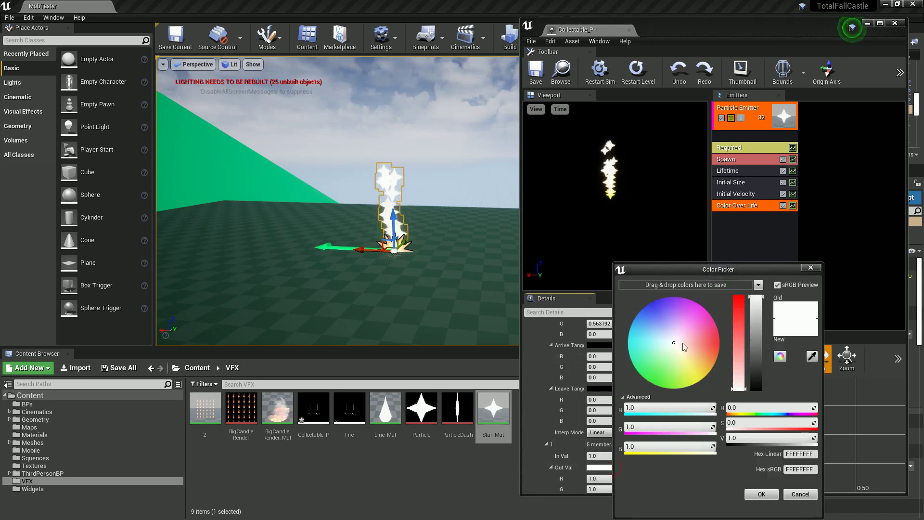
pyautogui.moveTo(683, 343)
pyautogui.mouseDown()
pyautogui.moveTo(738, 367)
pyautogui.moveTo(720, 355)
pyautogui.mouseUp()
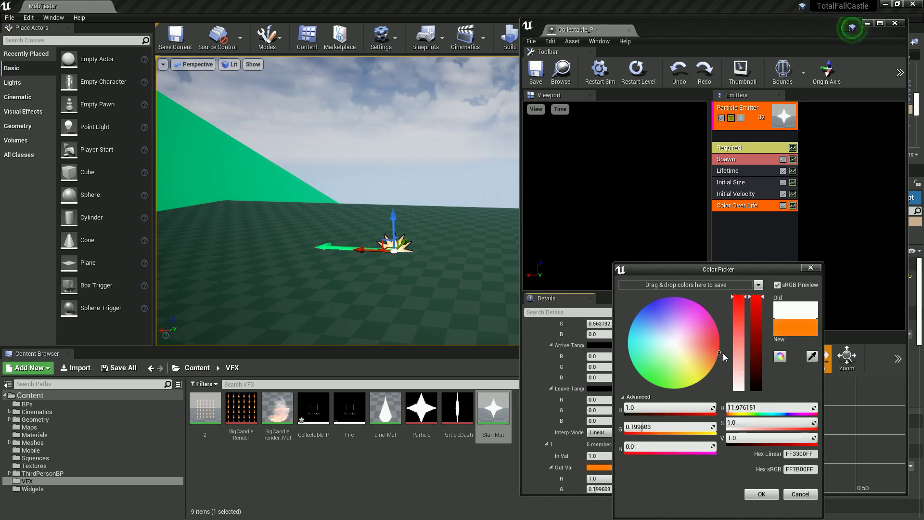
pyautogui.click(756, 322)
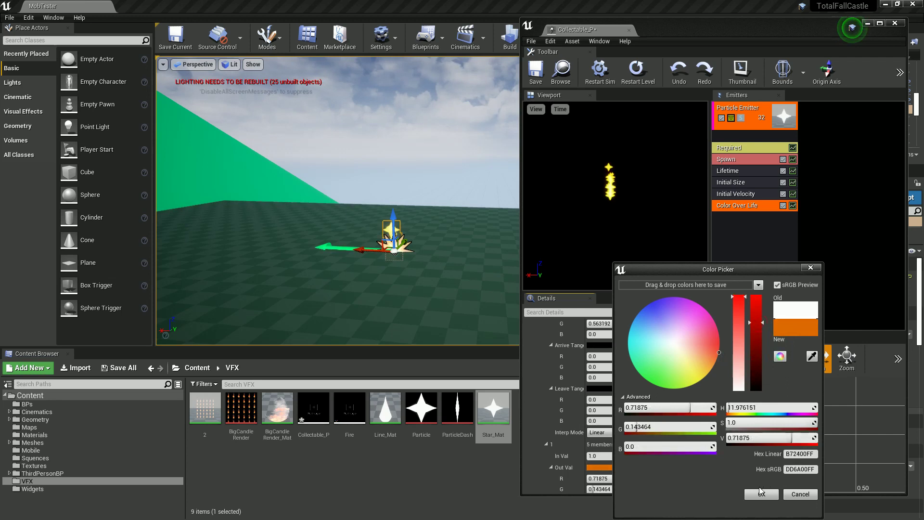
pyautogui.click(761, 494)
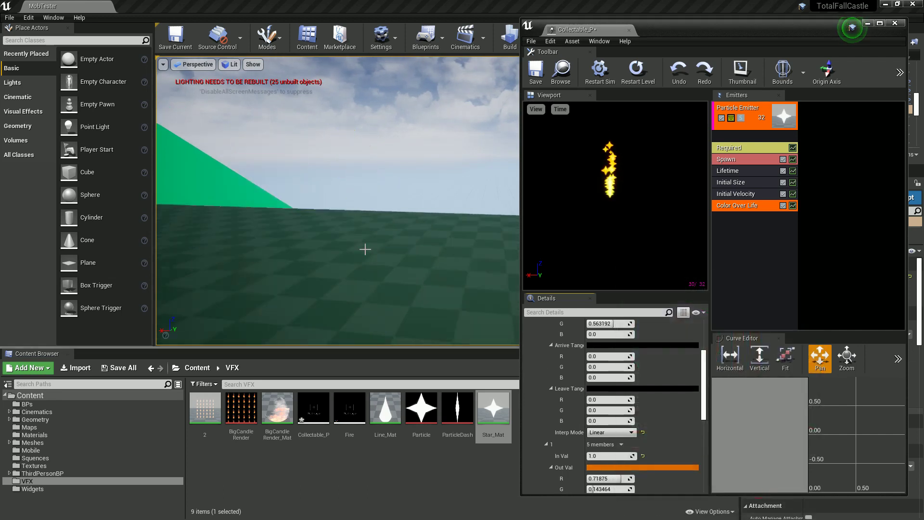
pyautogui.press('f')
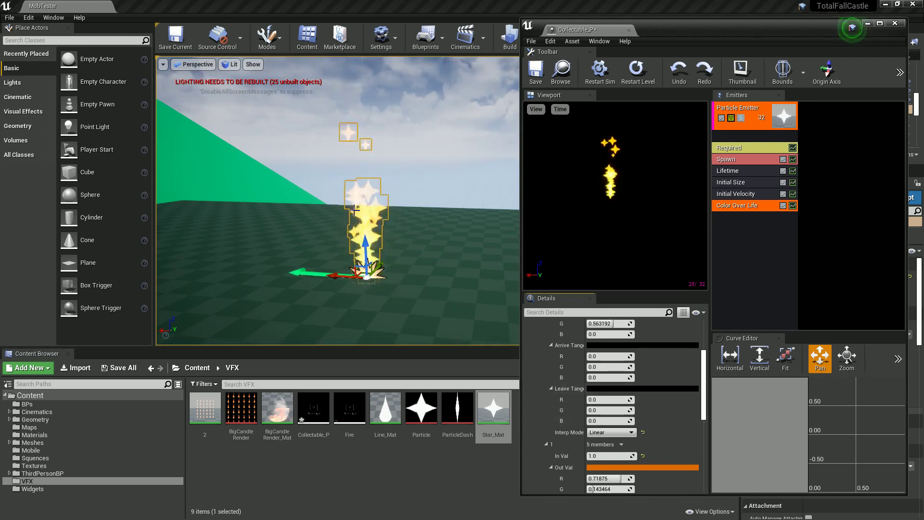
pyautogui.scroll(-3, 565, 400)
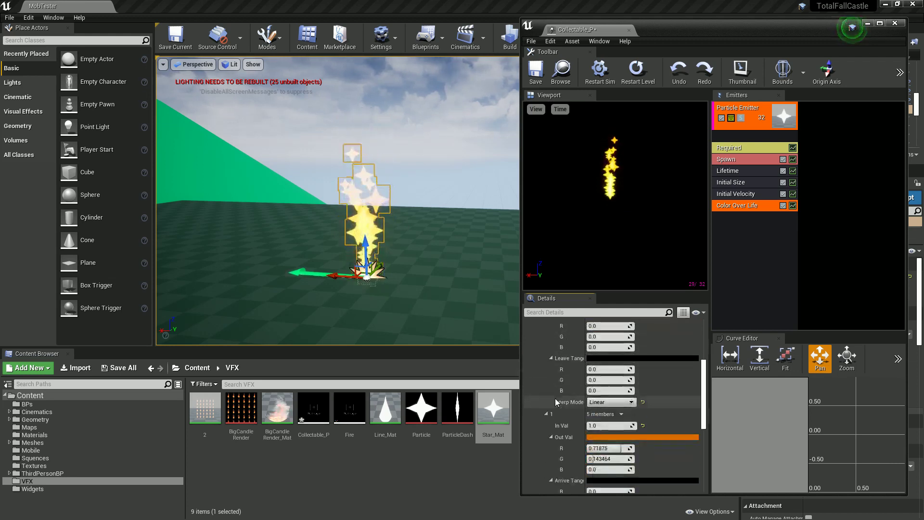
pyautogui.scroll(-3, 554, 398)
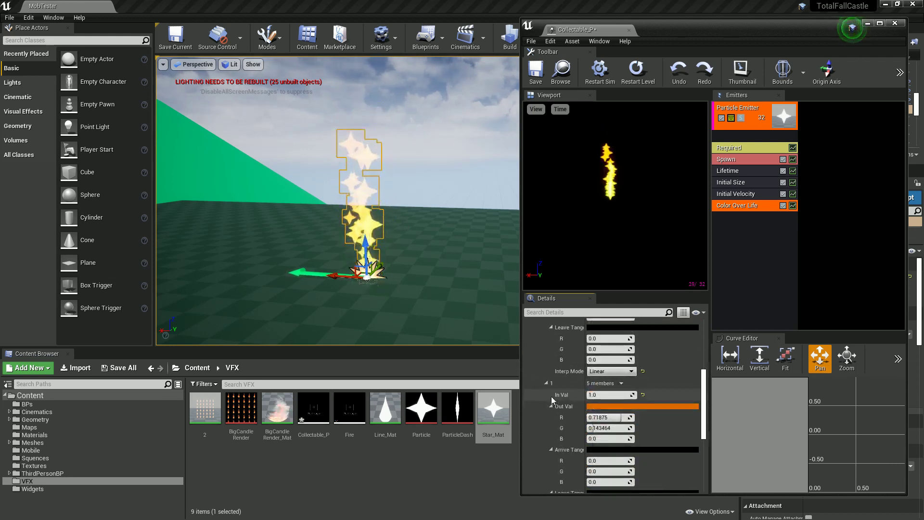
pyautogui.scroll(8, 551, 397)
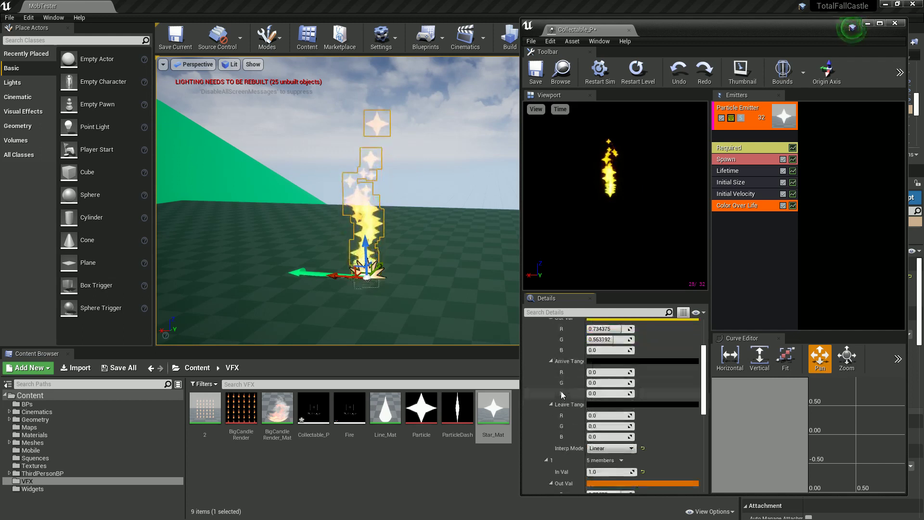
pyautogui.scroll(3, 580, 369)
# - Shift the starting Color Over Life colour toward a slightly darker yellow
pyautogui.click(631, 349)
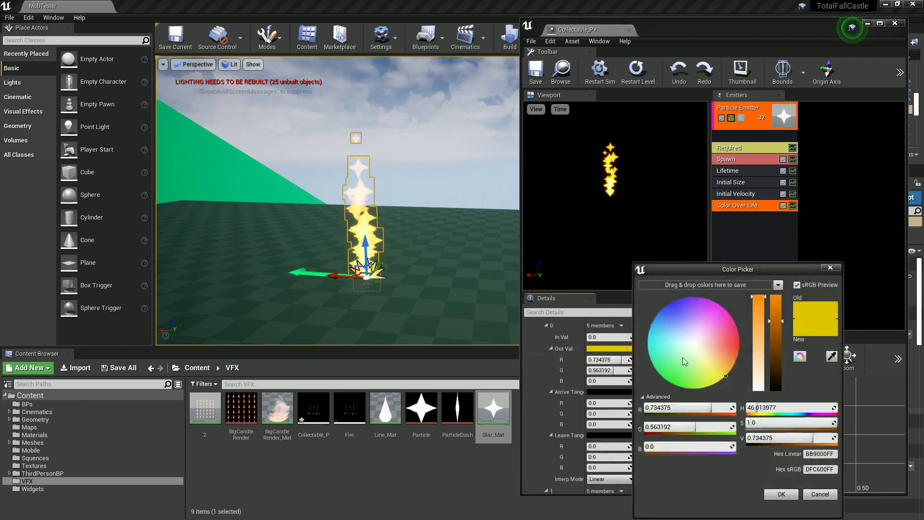
pyautogui.moveTo(720, 377); pyautogui.dragTo(721, 385)
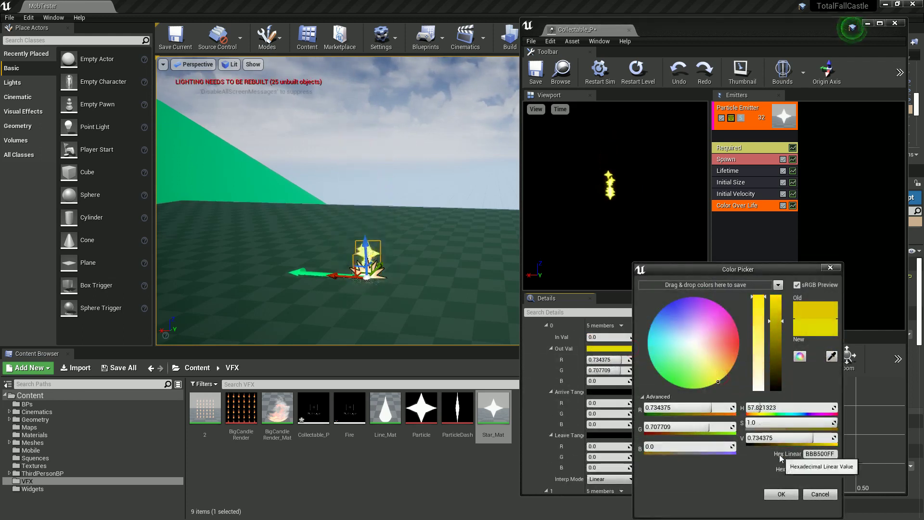
pyautogui.click(776, 332)
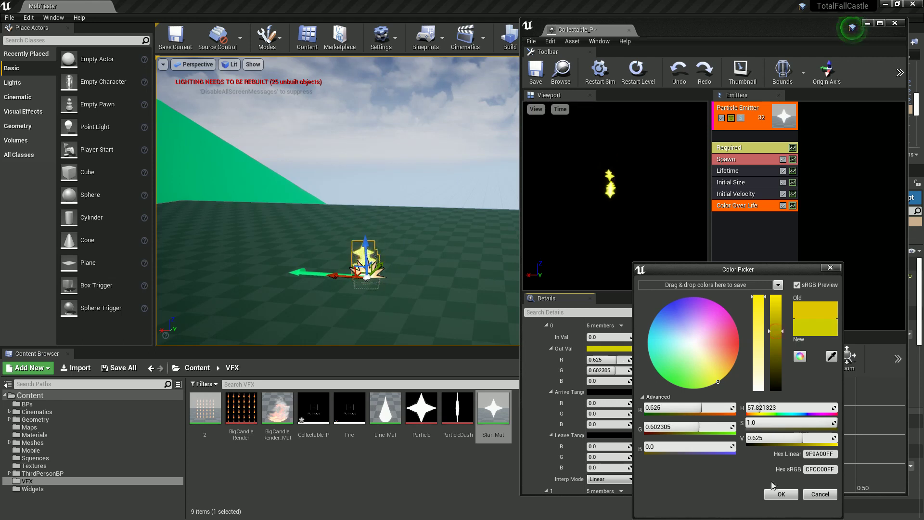
pyautogui.click(781, 495)
# - Make the ending colour red and set its In Val to 0.8
pyautogui.scroll(-4, 677, 437)
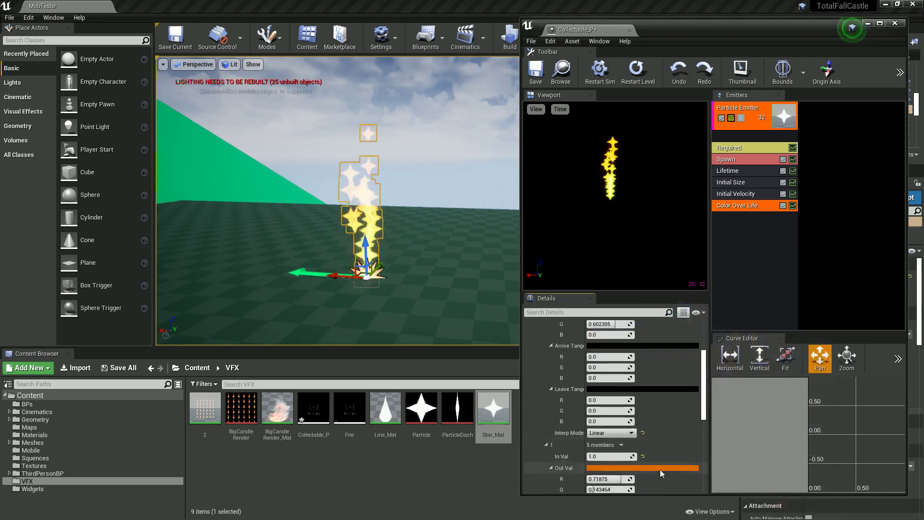
pyautogui.click(660, 470)
pyautogui.moveTo(744, 341); pyautogui.dragTo(781, 344)
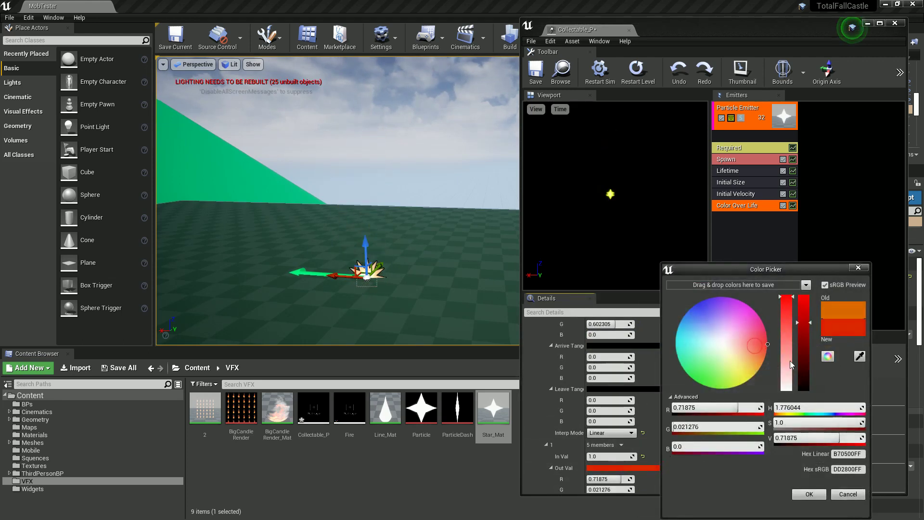
pyautogui.click(810, 495)
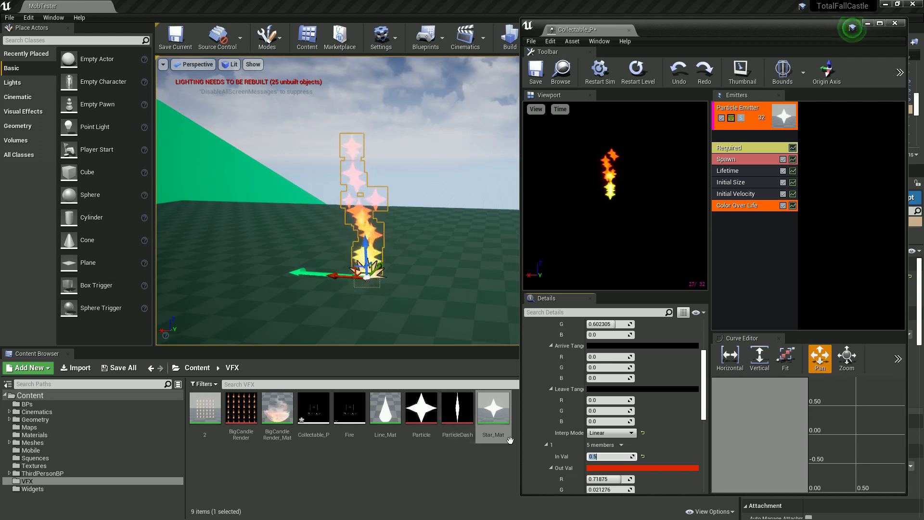
pyautogui.write('0.8')
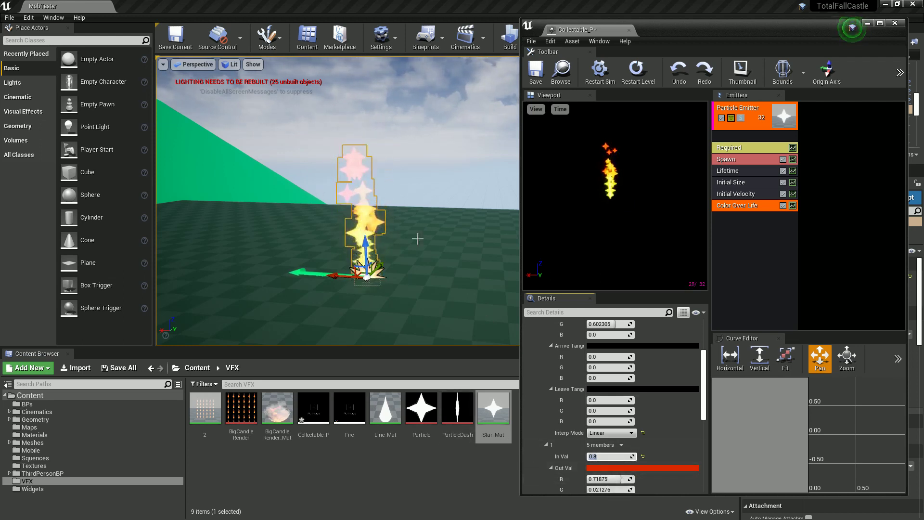
pyautogui.rightClick(734, 225)
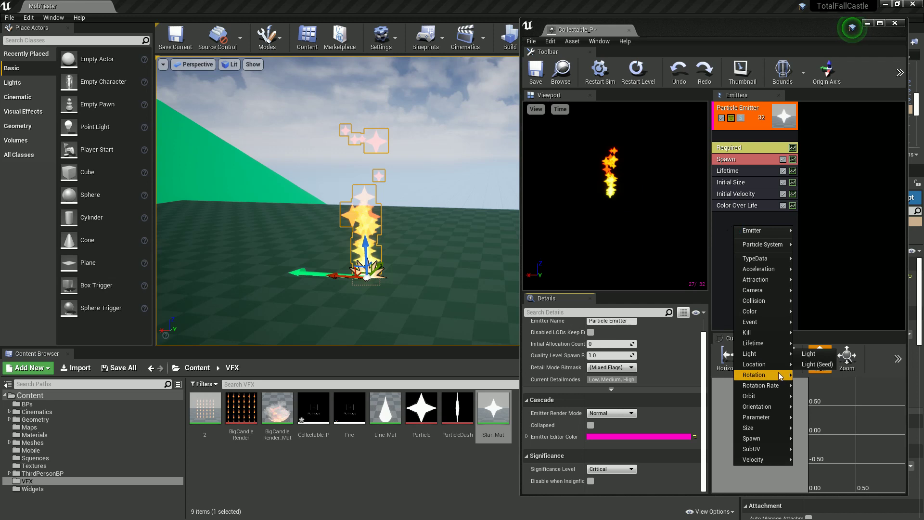
# - Add a Cylinder location module and enable 3D draw mode to show its wireframe
pyautogui.moveTo(773, 367)
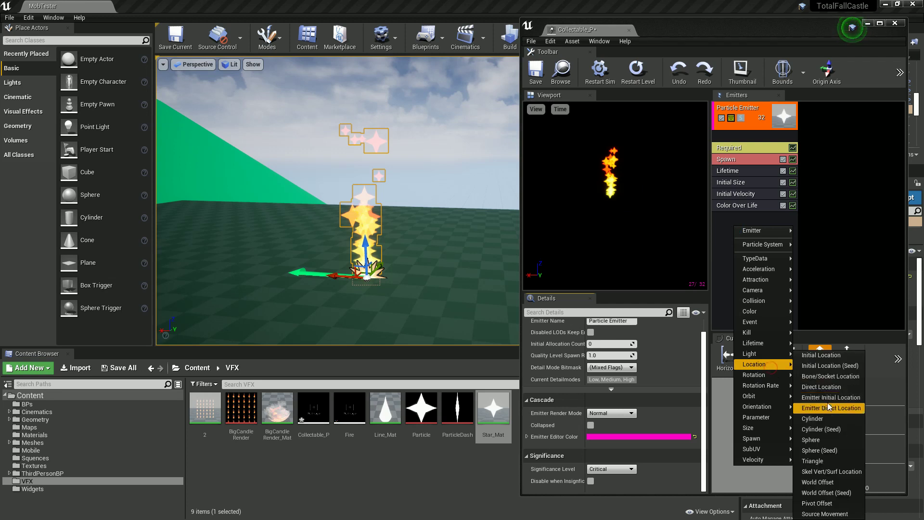
pyautogui.click(829, 420)
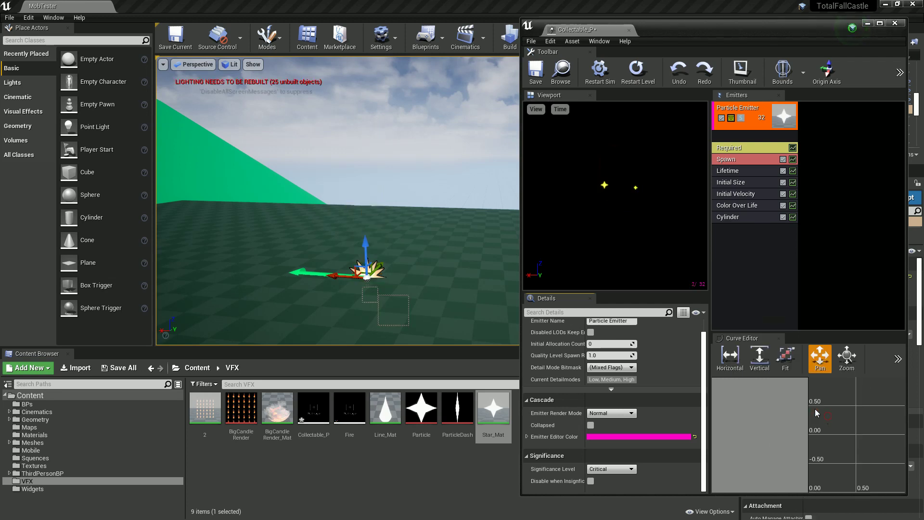
pyautogui.click(737, 221)
pyautogui.scroll(-5, 629, 400)
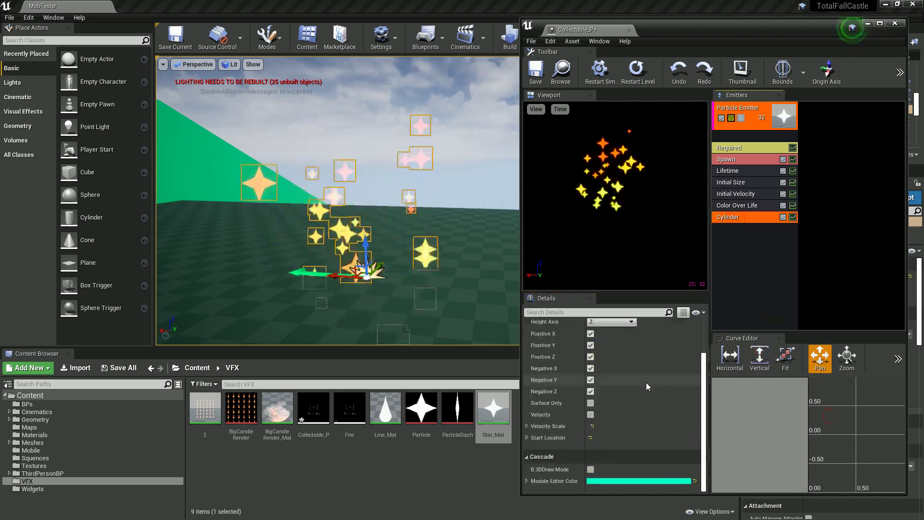
pyautogui.click(590, 469)
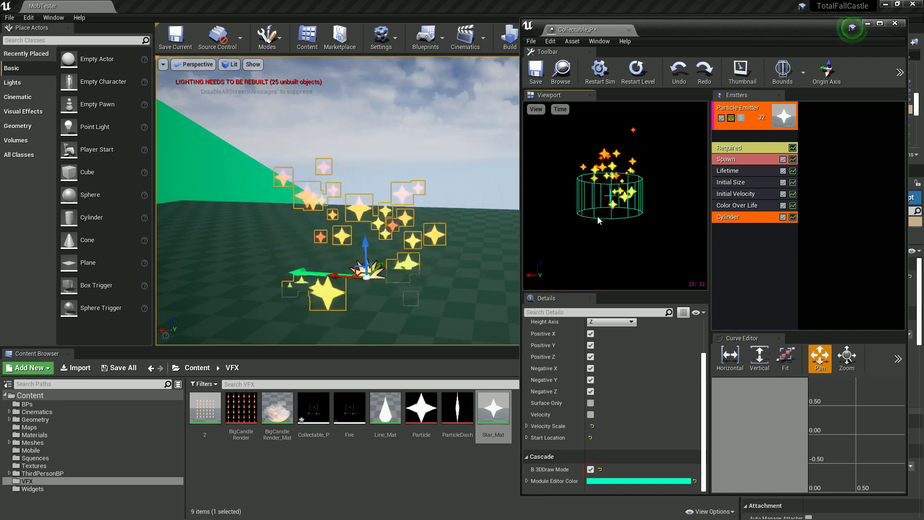
pyautogui.moveTo(598, 220)
pyautogui.mouseDown()
pyautogui.moveTo(588, 169)
pyautogui.moveTo(580, 292)
pyautogui.moveTo(595, 219)
pyautogui.mouseUp()
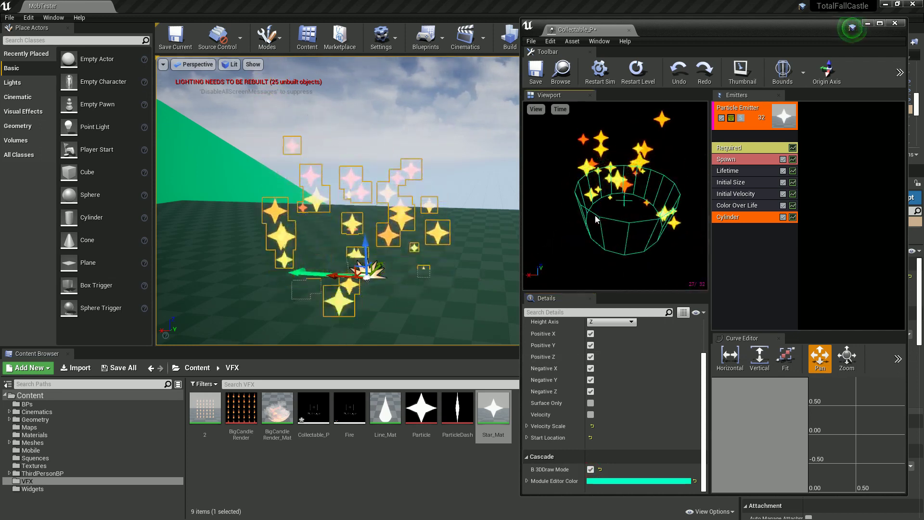
pyautogui.moveTo(344, 255)
pyautogui.mouseDown()
pyautogui.moveTo(343, 289)
pyautogui.moveTo(343, 241)
pyautogui.mouseUp()
pyautogui.scroll(2, 623, 418)
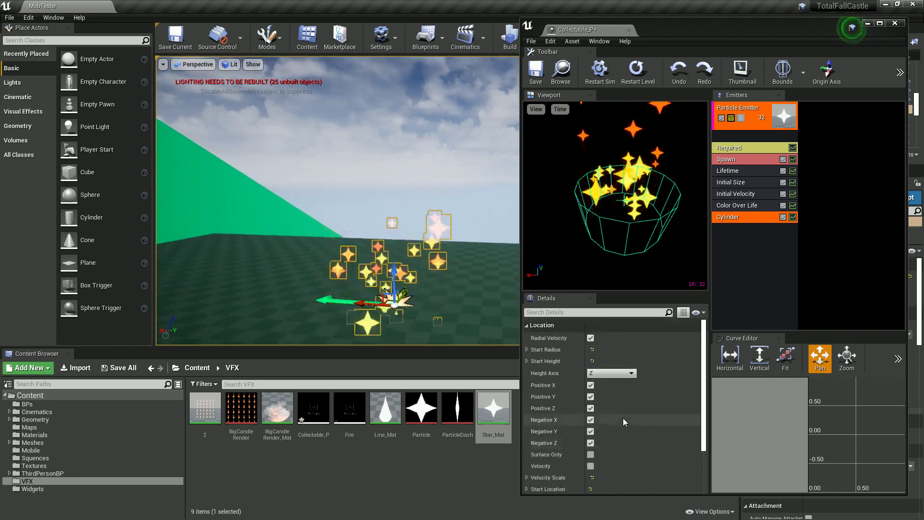
# - Set the cylinder's start radius to about 25.7 and start height to 60, with Surface Only ticked
pyautogui.click(527, 349)
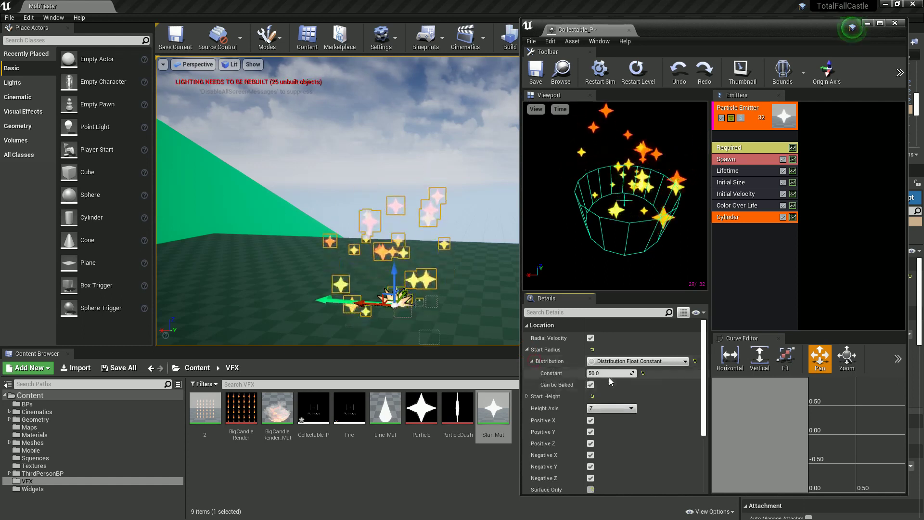
pyautogui.moveTo(608, 374); pyautogui.dragTo(588, 373)
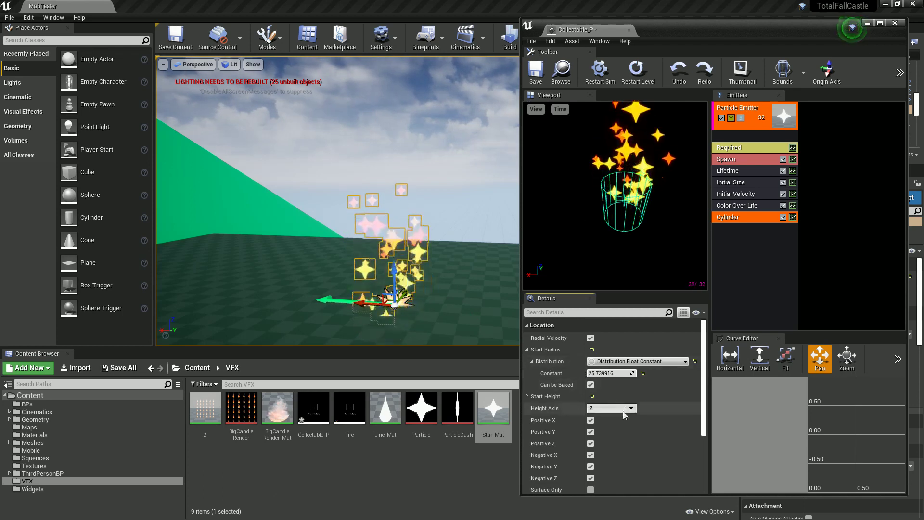
pyautogui.scroll(-2, 631, 414)
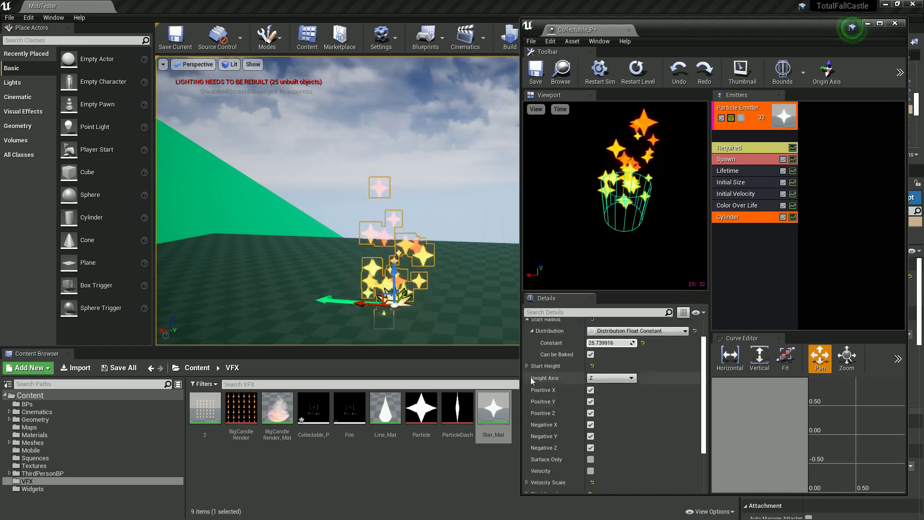
pyautogui.click(527, 365)
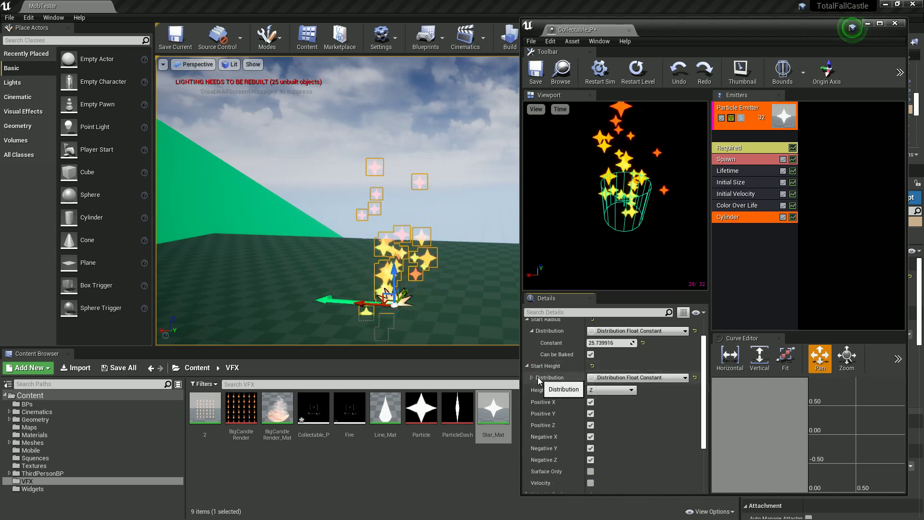
pyautogui.moveTo(612, 389); pyautogui.dragTo(638, 389)
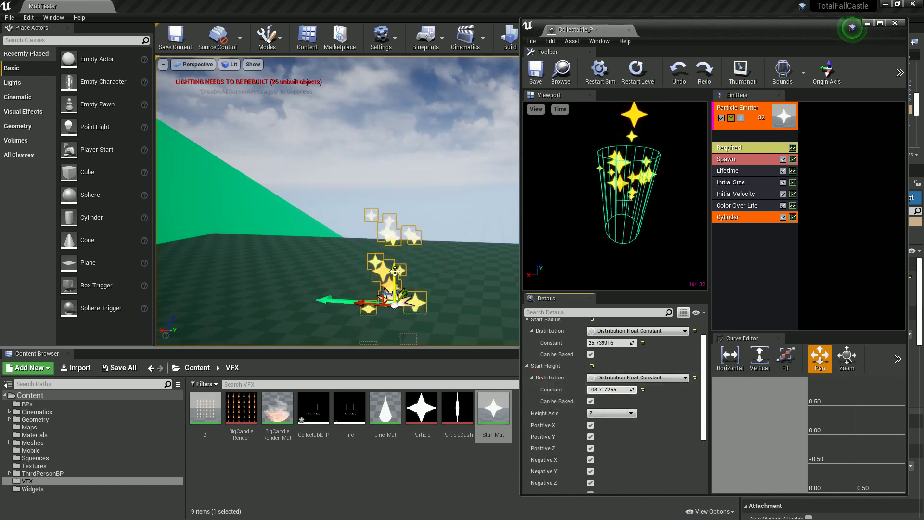
pyautogui.moveTo(621, 390); pyautogui.dragTo(607, 389)
pyautogui.click(627, 389)
pyautogui.write('60')
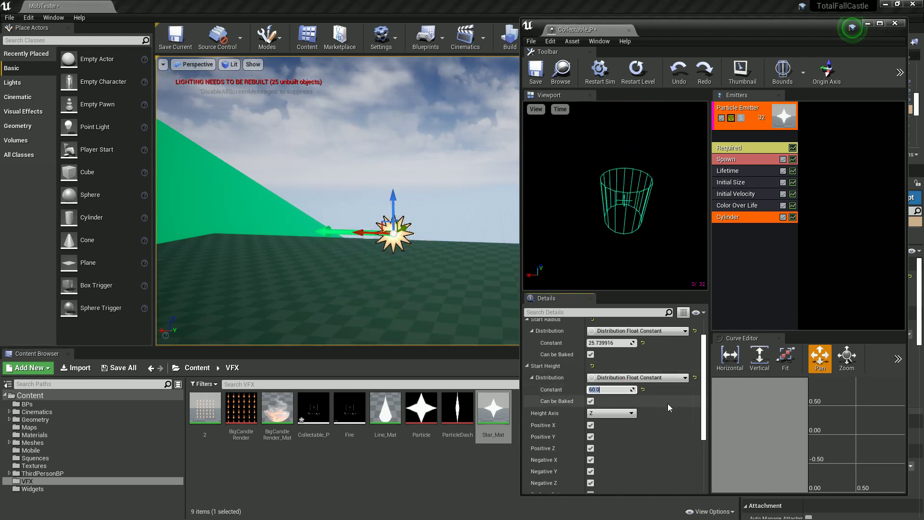
pyautogui.press('Return')
pyautogui.scroll(-1, 676, 408)
pyautogui.scroll(-2, 567, 421)
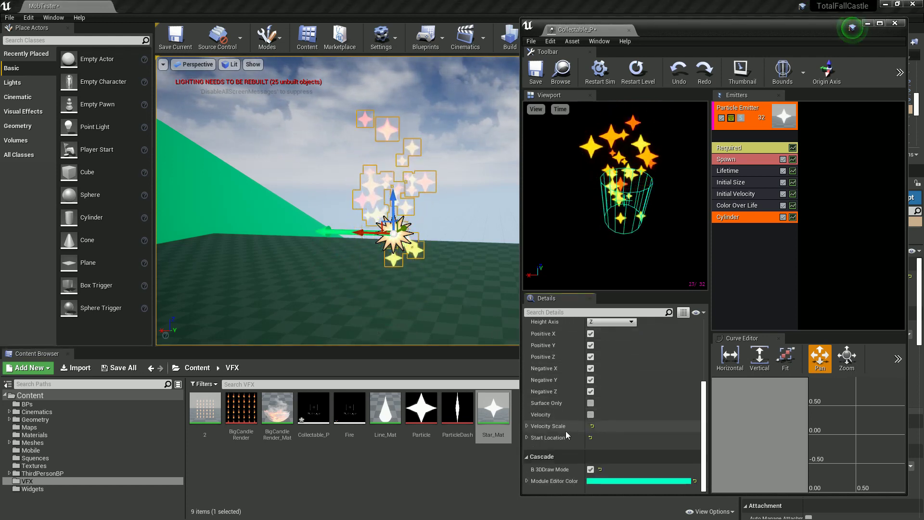
pyautogui.click(590, 404)
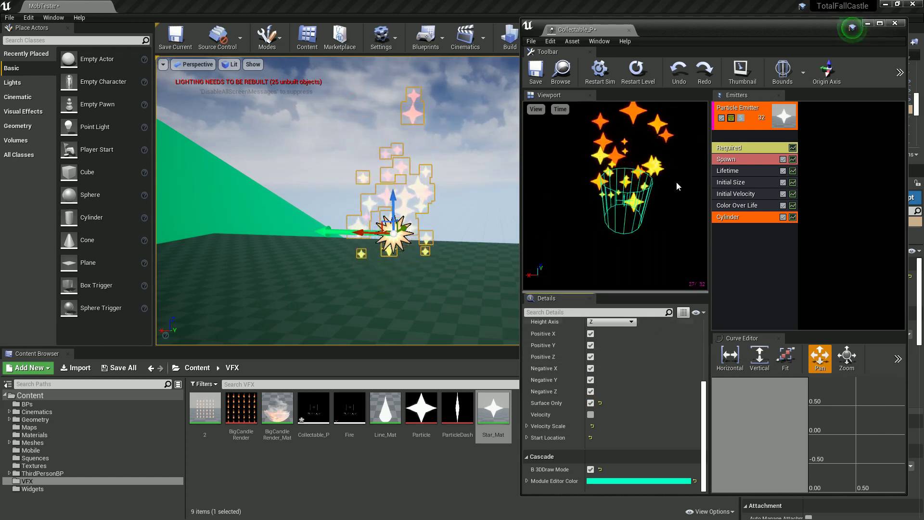
# - Set the Cylinder module's Start Radius to 24 and Start Height to 40
pyautogui.click(735, 160)
pyautogui.scroll(5, 602, 395)
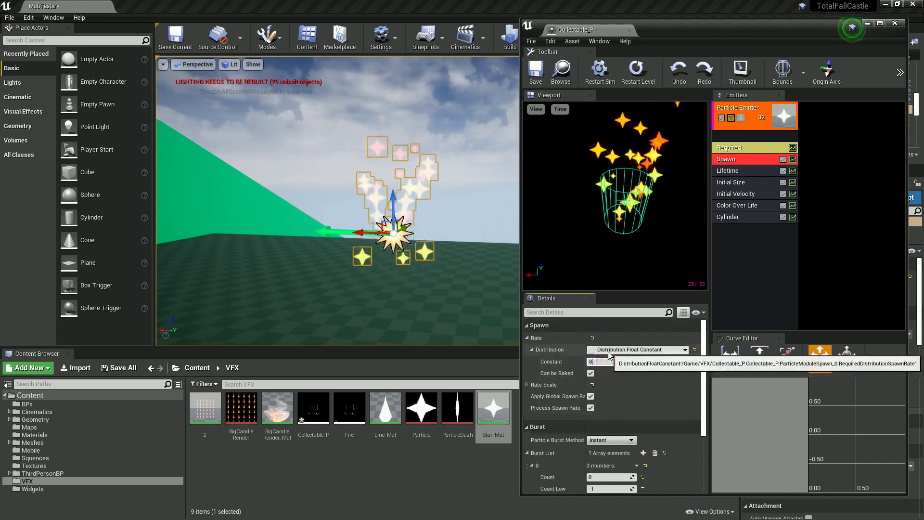
pyautogui.click(763, 265)
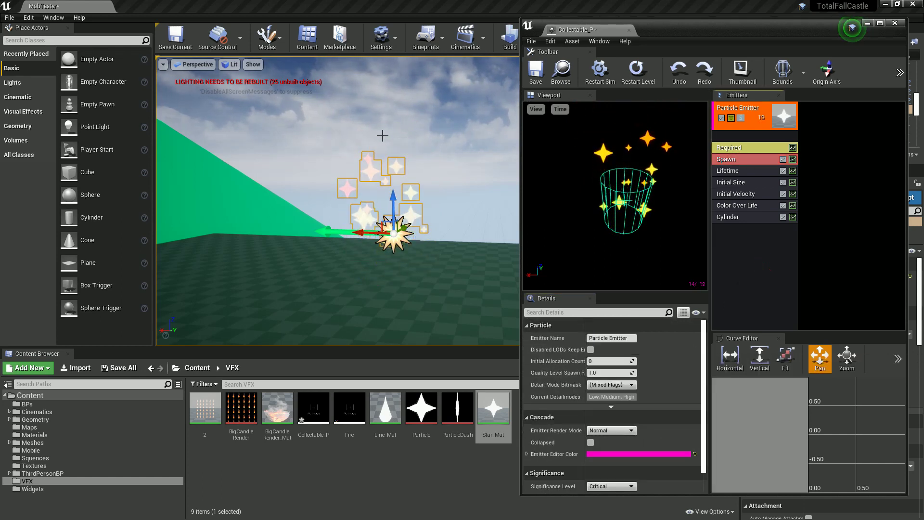
pyautogui.click(728, 217)
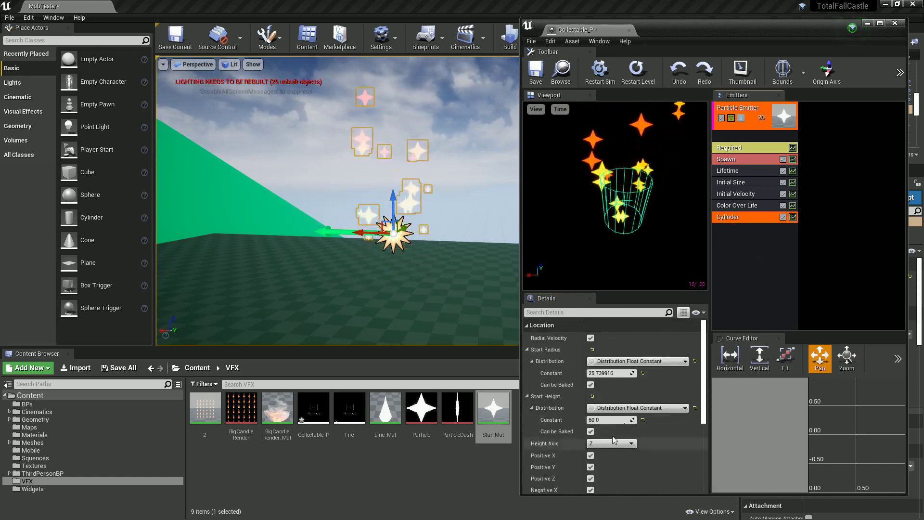
pyautogui.click(611, 374)
pyautogui.write('24')
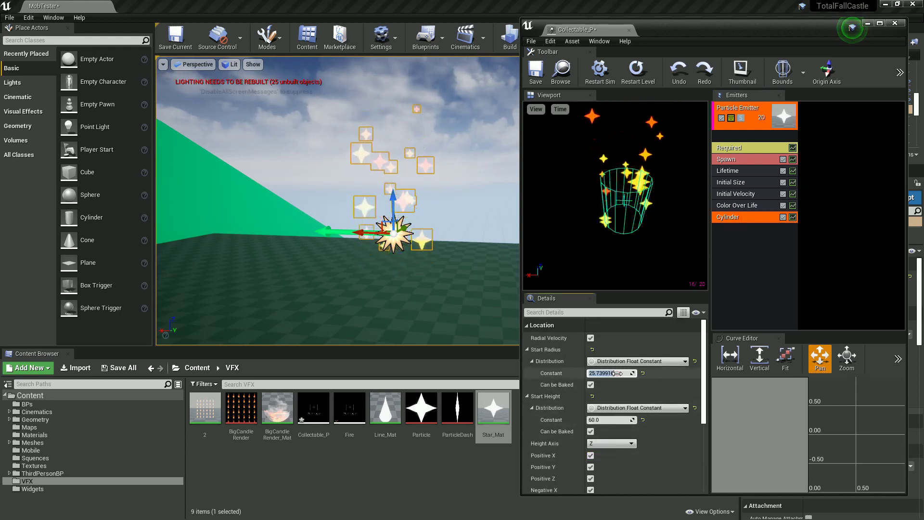
pyautogui.click(607, 419)
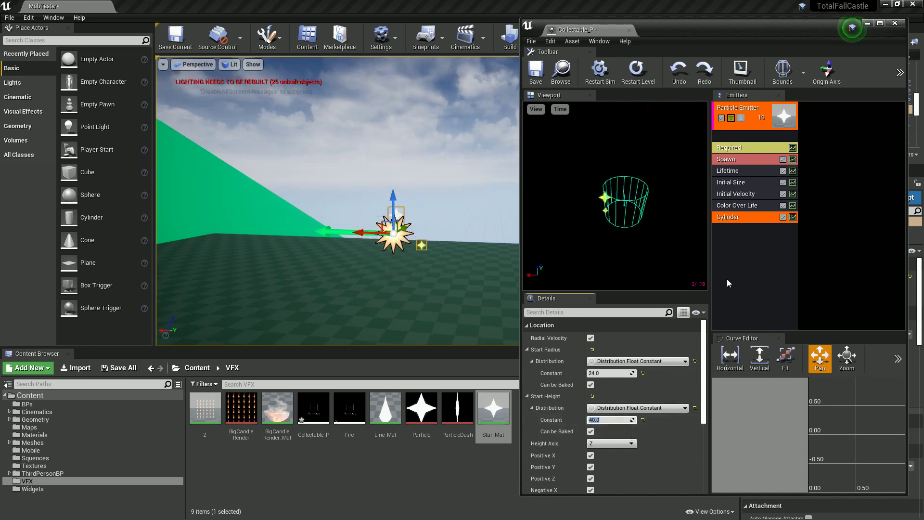
pyautogui.rightClick(747, 244)
# - Add an Initial Rotation module from the Rotation category to the star emitter
pyautogui.moveTo(751, 248)
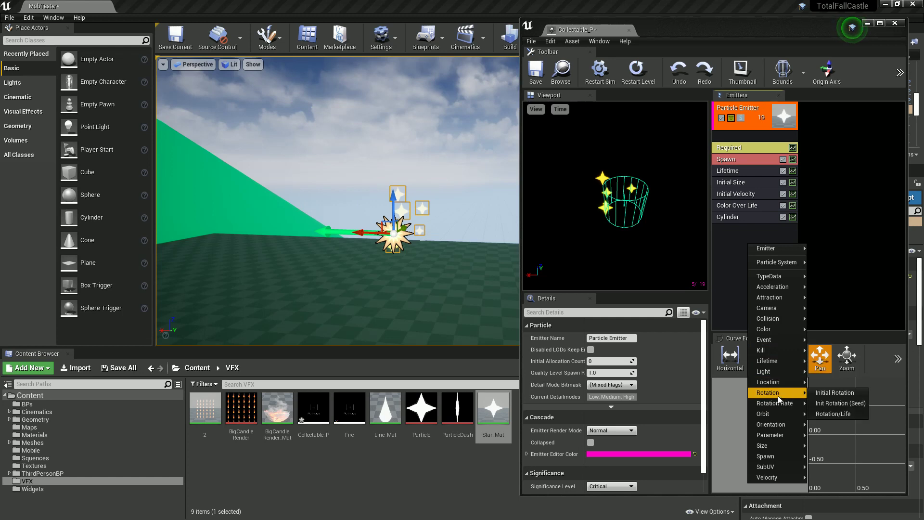
pyautogui.moveTo(773, 392)
pyautogui.moveTo(795, 407)
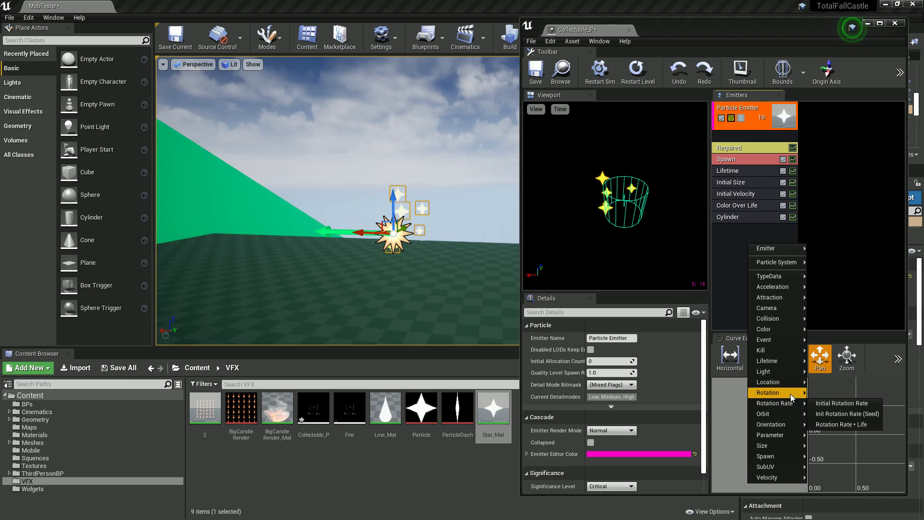
pyautogui.moveTo(797, 398)
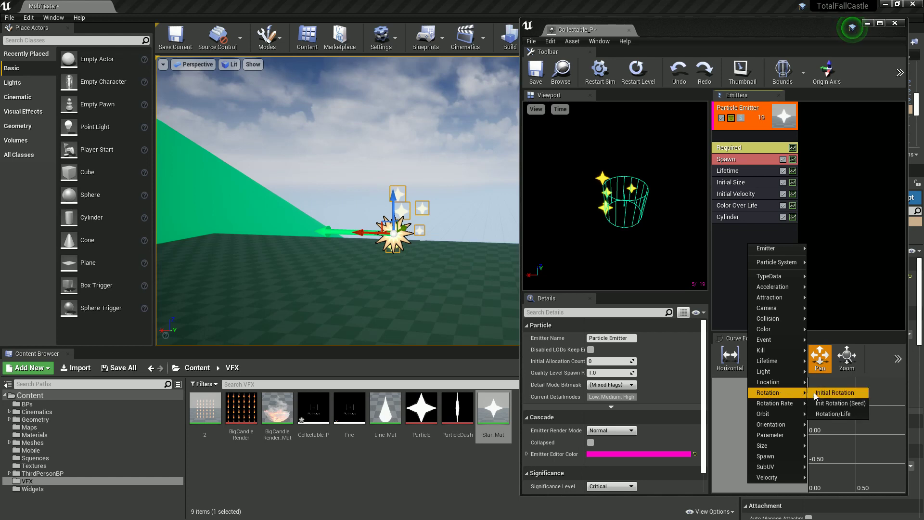
pyautogui.click(813, 392)
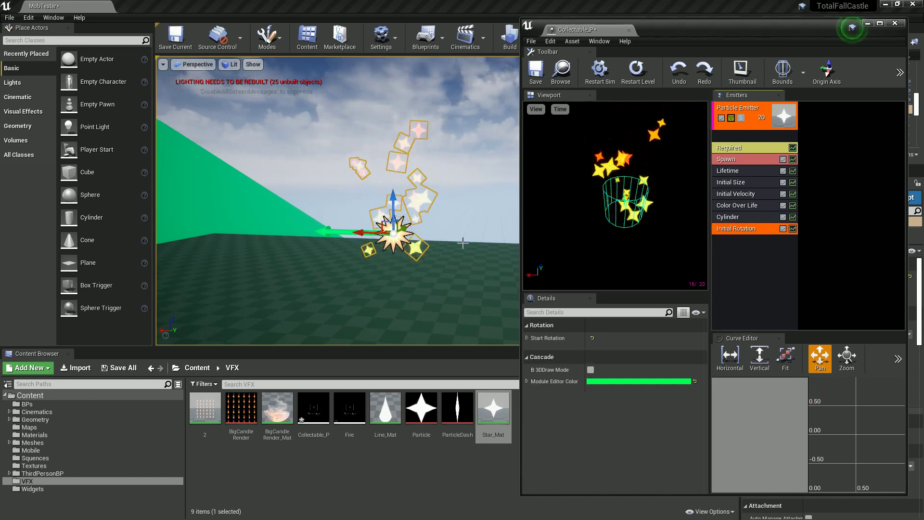
pyautogui.rightClick(732, 228)
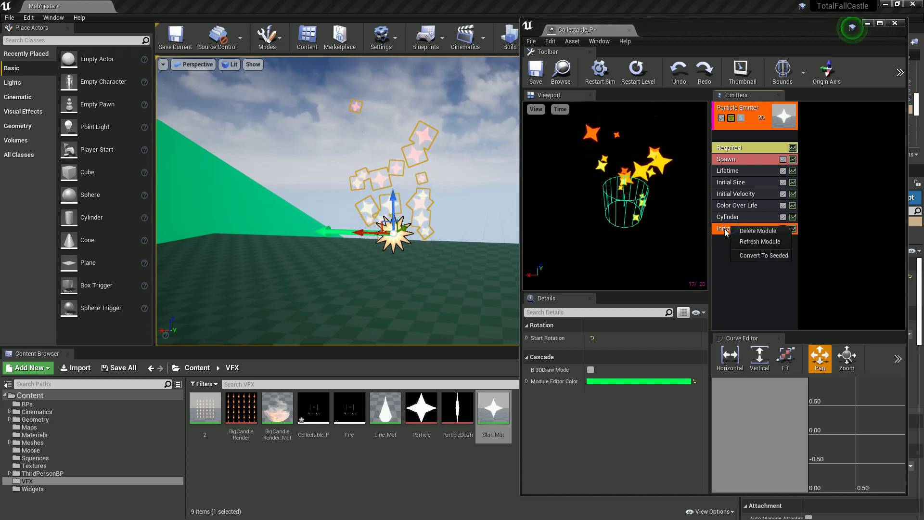
# - Replace the Initial Rotation module with an Initial Rotation Rate module and select it
pyautogui.click(746, 231)
pyautogui.rightClick(741, 245)
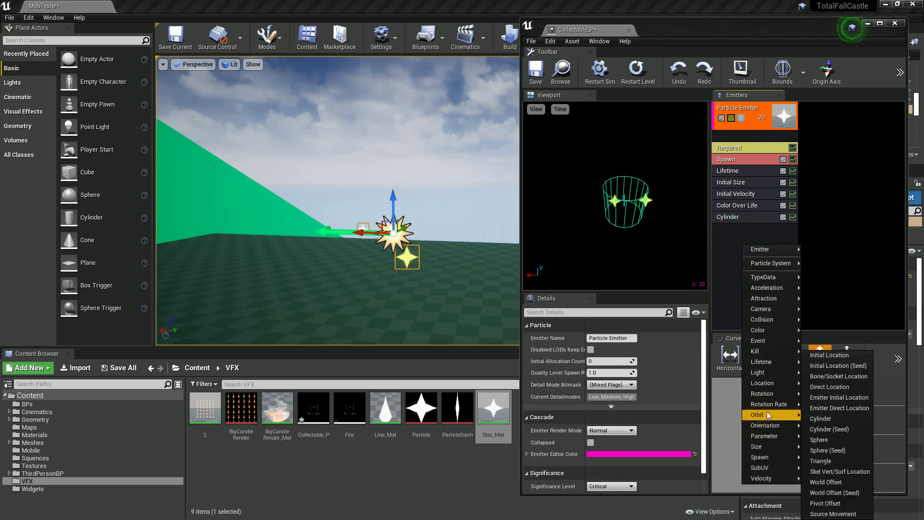
pyautogui.moveTo(781, 405)
pyautogui.click(831, 404)
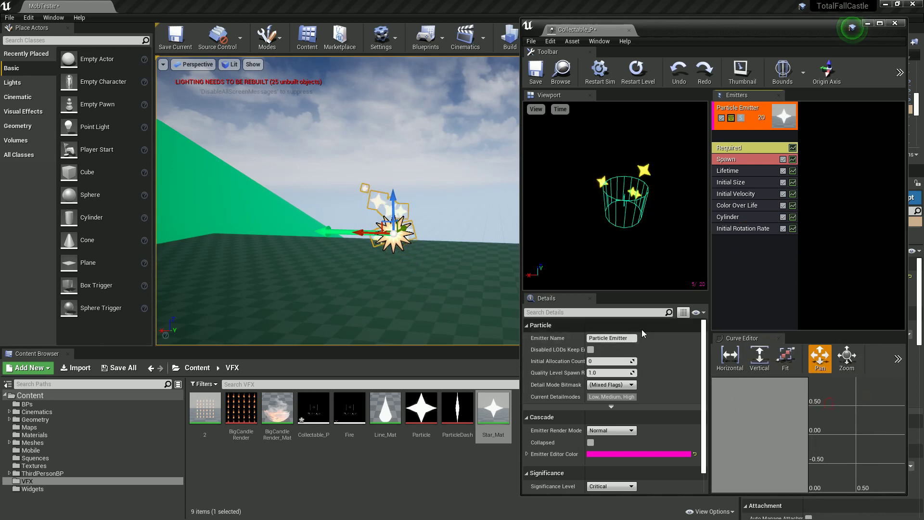
pyautogui.click(735, 230)
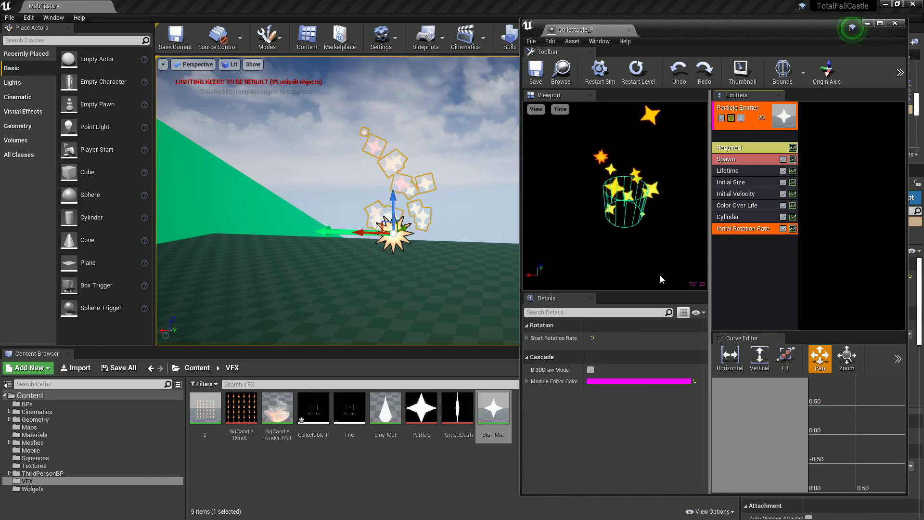
# - Set Start Rotation Rate Min to -0.2 and Max to 0.1
pyautogui.click(527, 338)
pyautogui.click(532, 350)
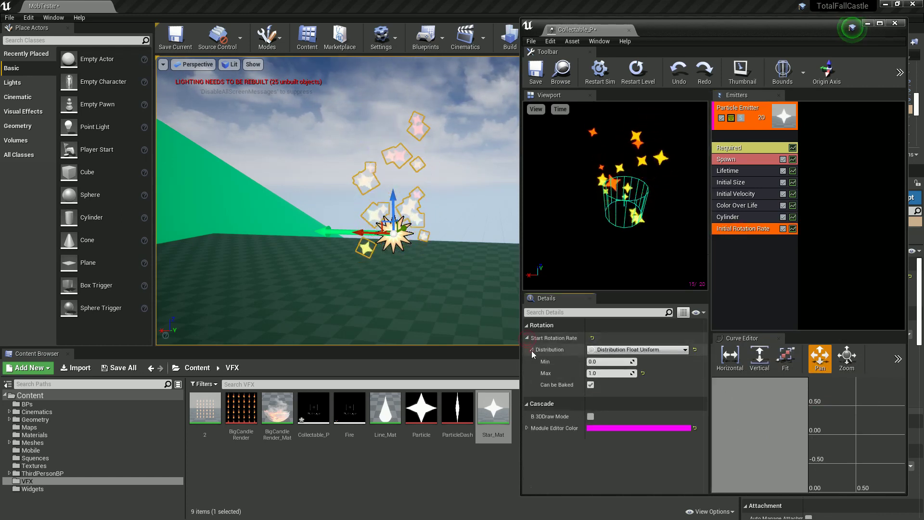
pyautogui.click(612, 361)
pyautogui.press('Return')
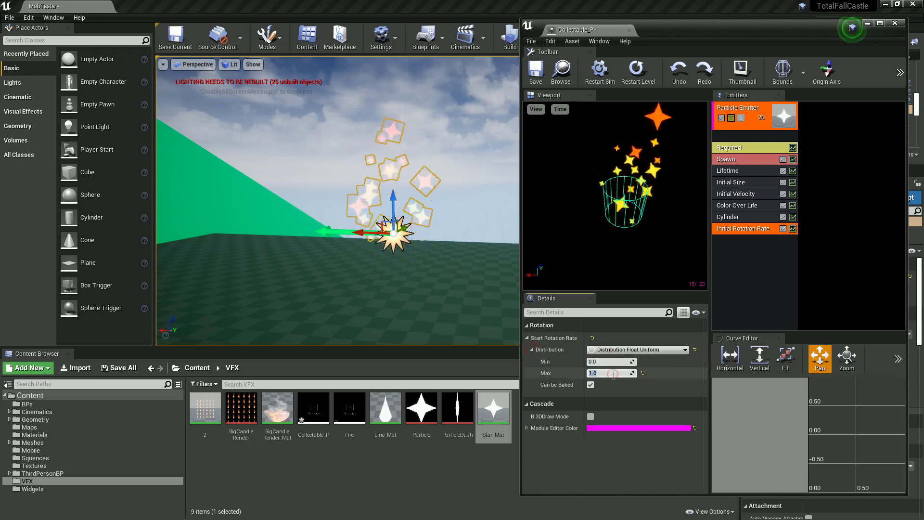
pyautogui.click(609, 362)
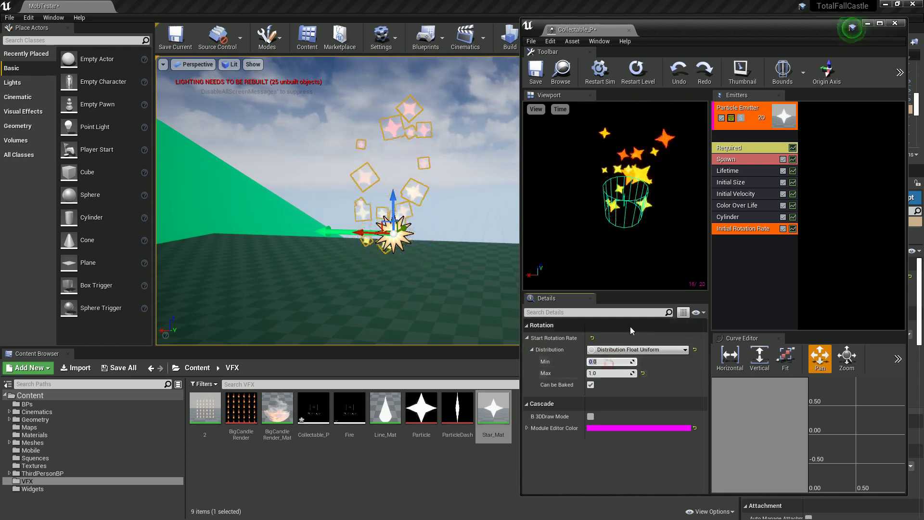
pyautogui.write('-0.2')
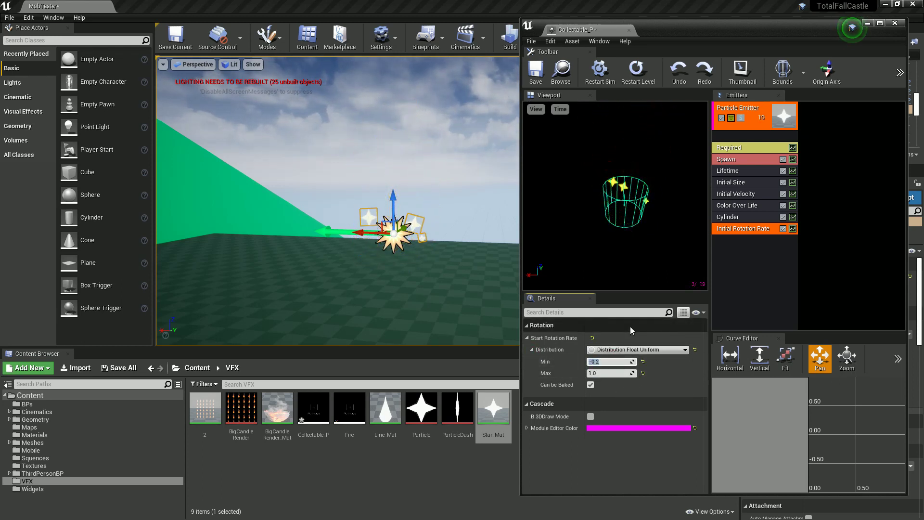
pyautogui.click(611, 373)
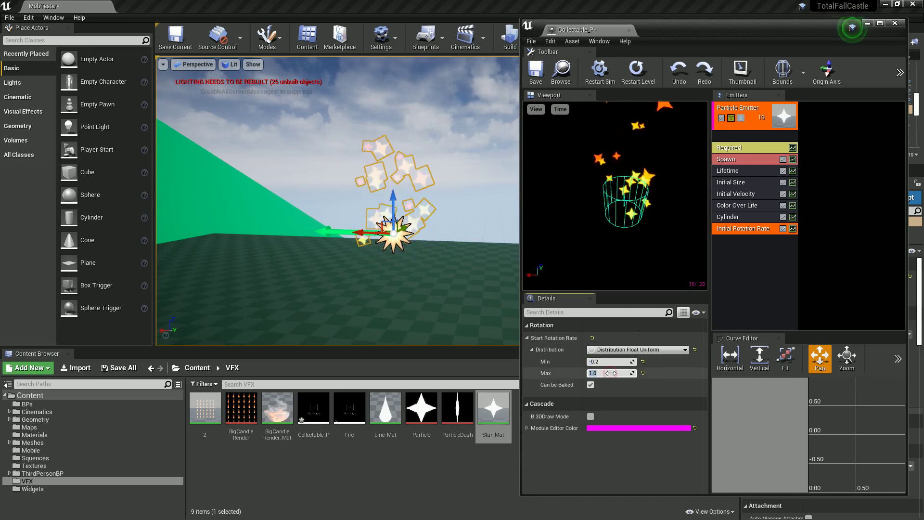
pyautogui.write('0.2')
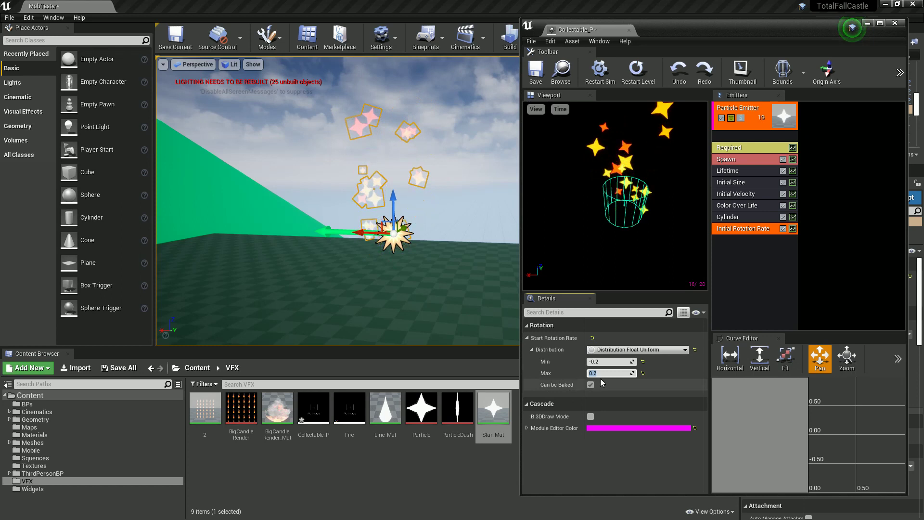
pyautogui.write('0.1')
pyautogui.press('Return')
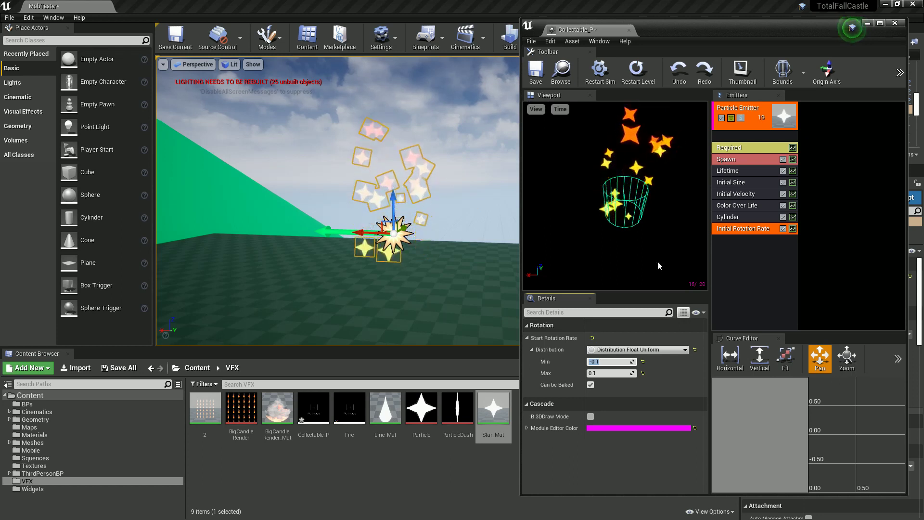
pyautogui.click(738, 259)
# - Add a Size By Life module to the star emitter and expand its Life Multiplier curve
pyautogui.rightClick(739, 262)
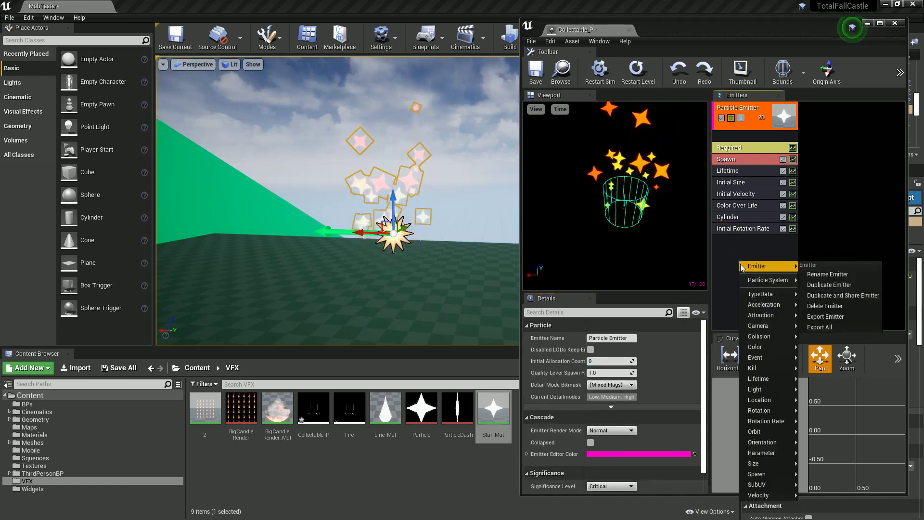
pyautogui.moveTo(764, 468)
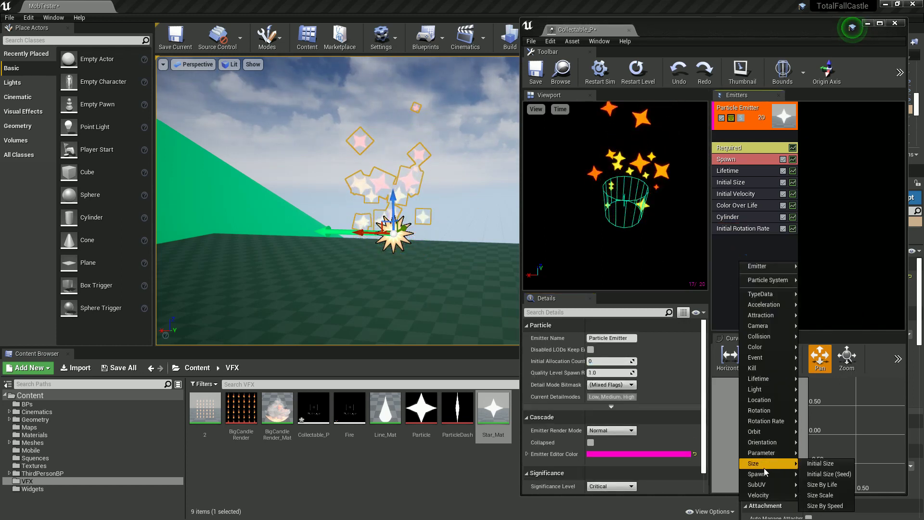
pyautogui.click(823, 485)
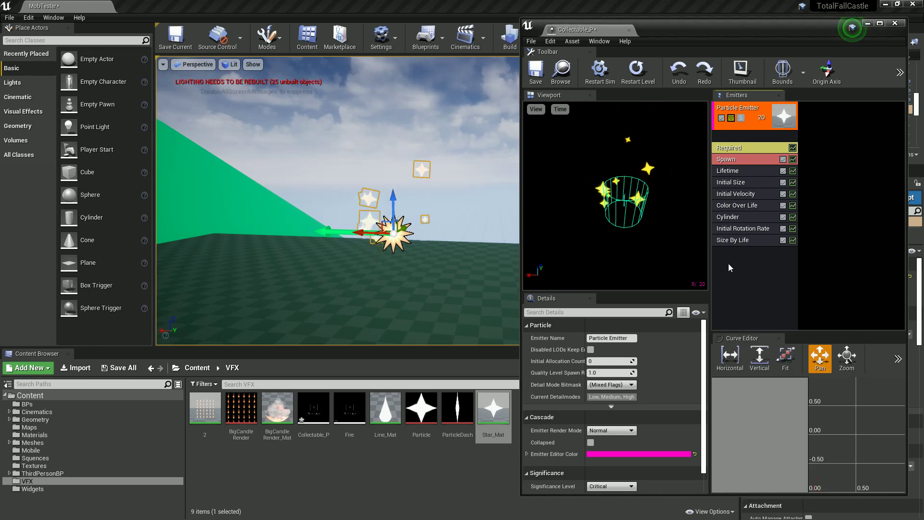
pyautogui.click(732, 241)
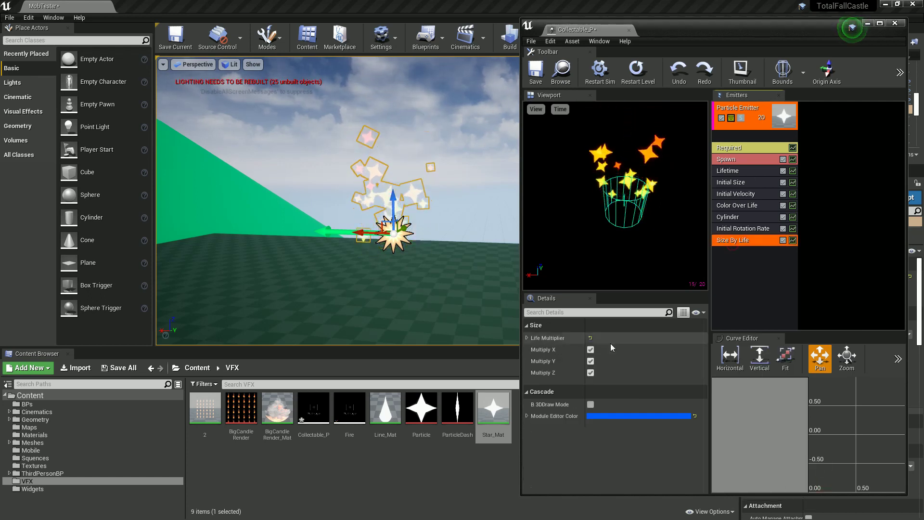
pyautogui.click(527, 338)
pyautogui.click(532, 350)
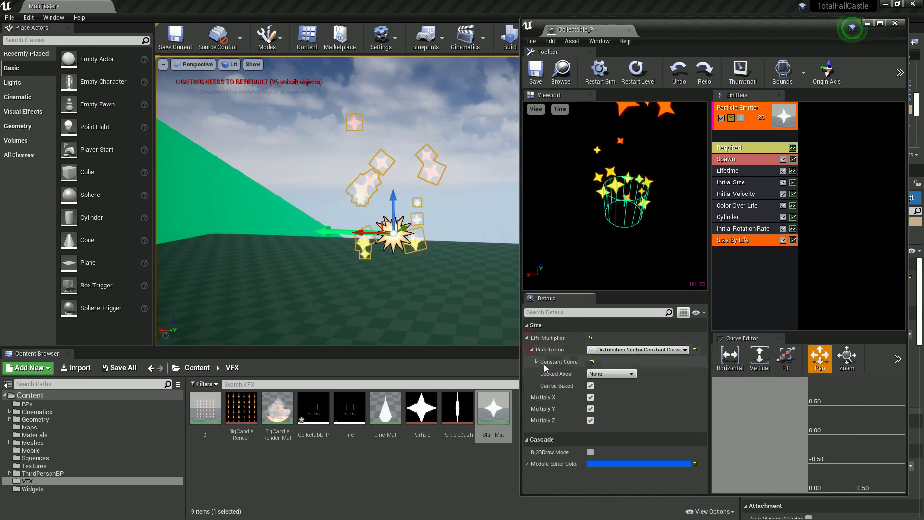
pyautogui.click(536, 361)
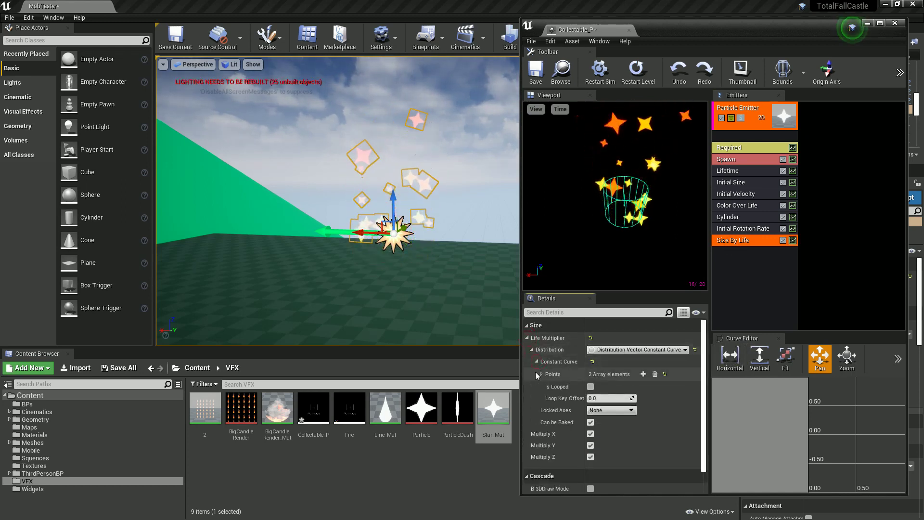
pyautogui.click(539, 375)
# - Set curve point 0's In Val to 0.5 so stars hold full size until mid-life
pyautogui.scroll(-1, 546, 378)
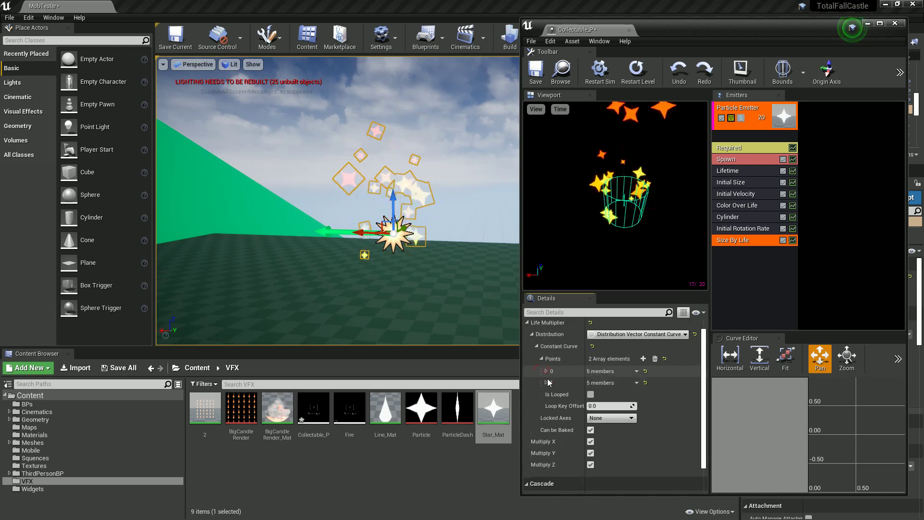
pyautogui.click(547, 371)
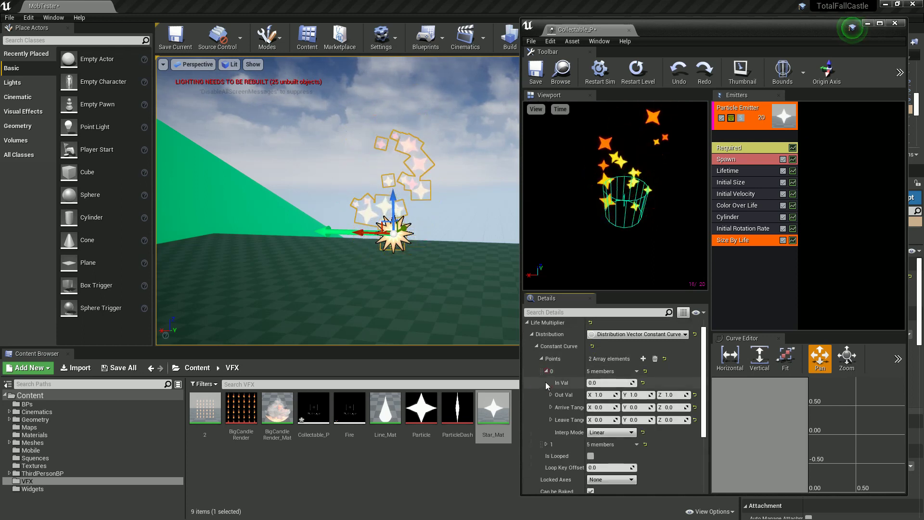
pyautogui.click(547, 444)
pyautogui.scroll(-3, 579, 438)
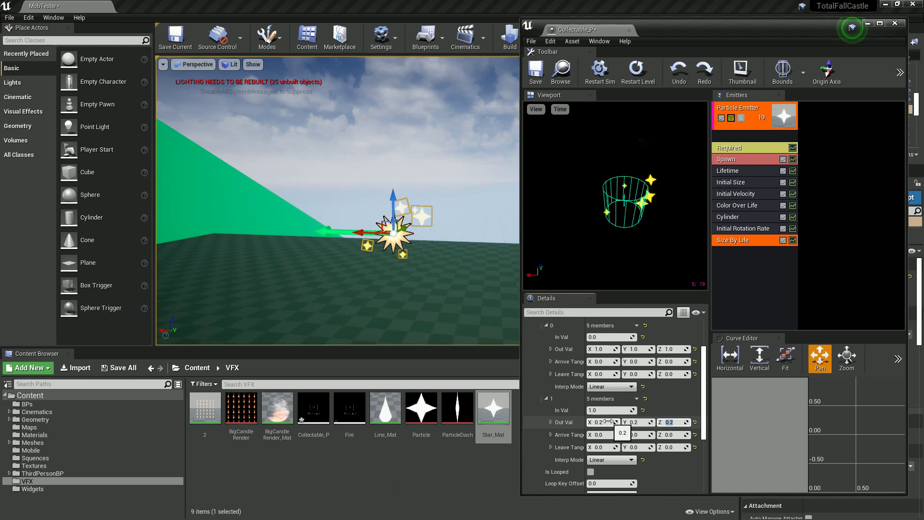
pyautogui.click(609, 337)
pyautogui.press('Return')
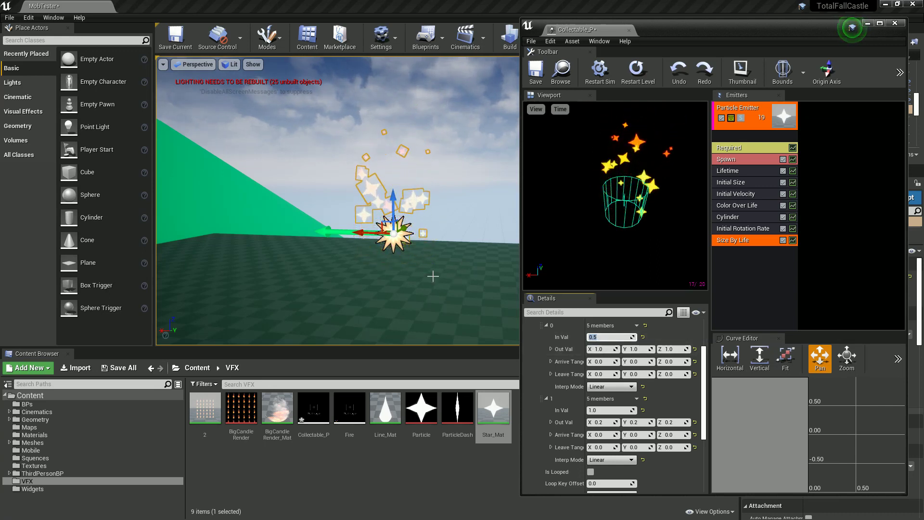
pyautogui.click(477, 175)
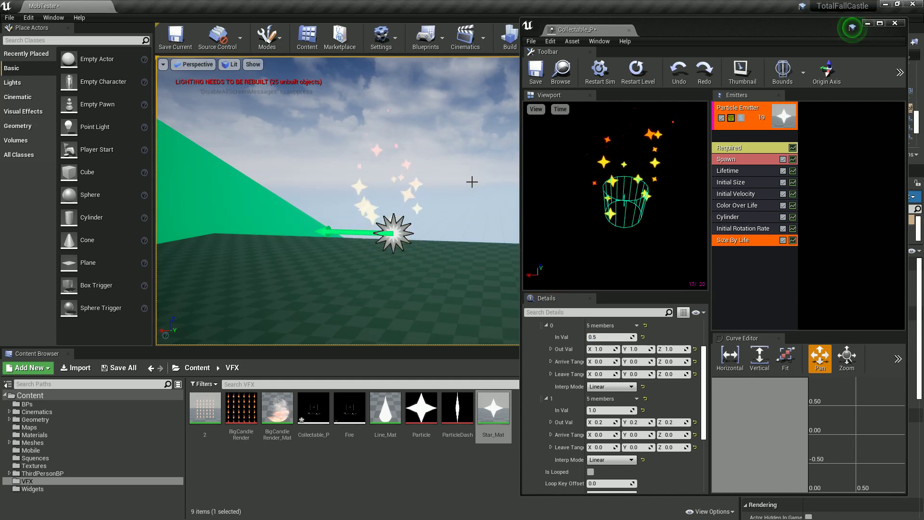
pyautogui.click(732, 262)
# - Duplicate the star emitter via Emitter > Duplicate Emitter
pyautogui.rightClick(733, 259)
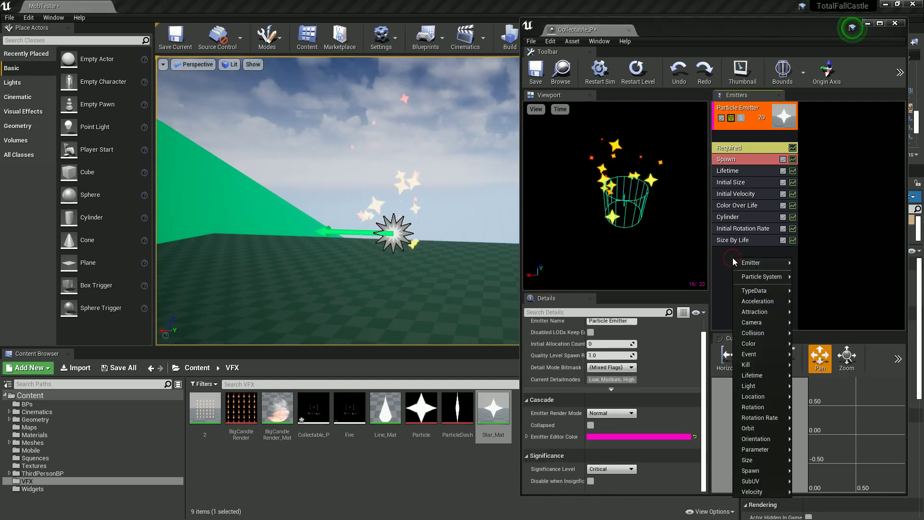
pyautogui.click(730, 256)
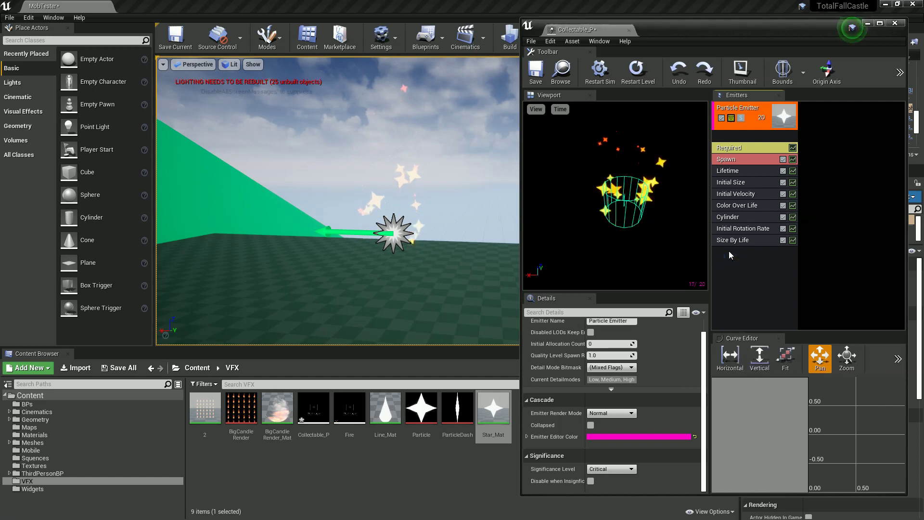
pyautogui.rightClick(749, 126)
pyautogui.moveTo(775, 135)
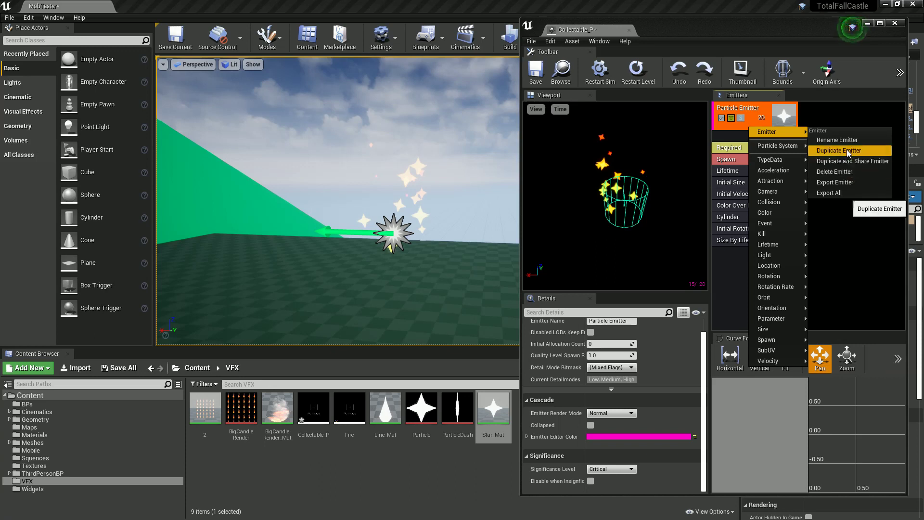
pyautogui.click(847, 150)
# - Assign Line_Mat as the duplicated emitter's material in its Required module
pyautogui.click(758, 126)
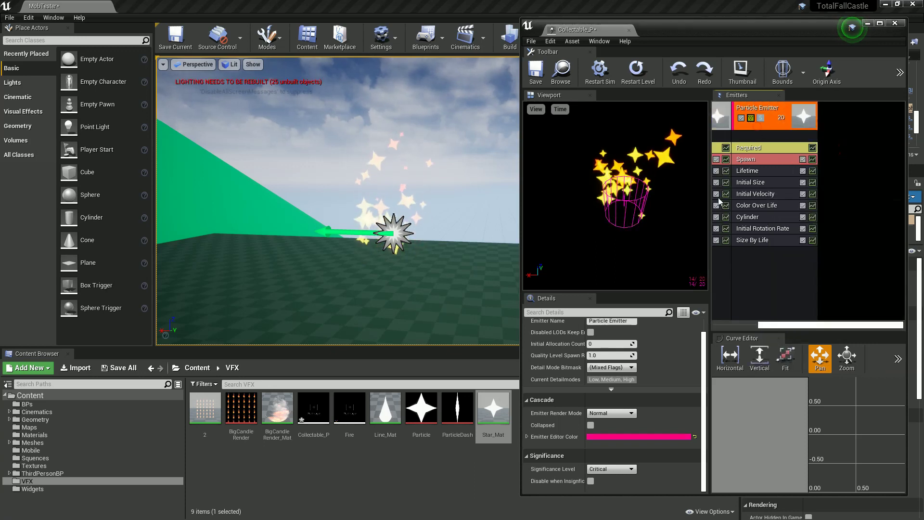
pyautogui.click(751, 148)
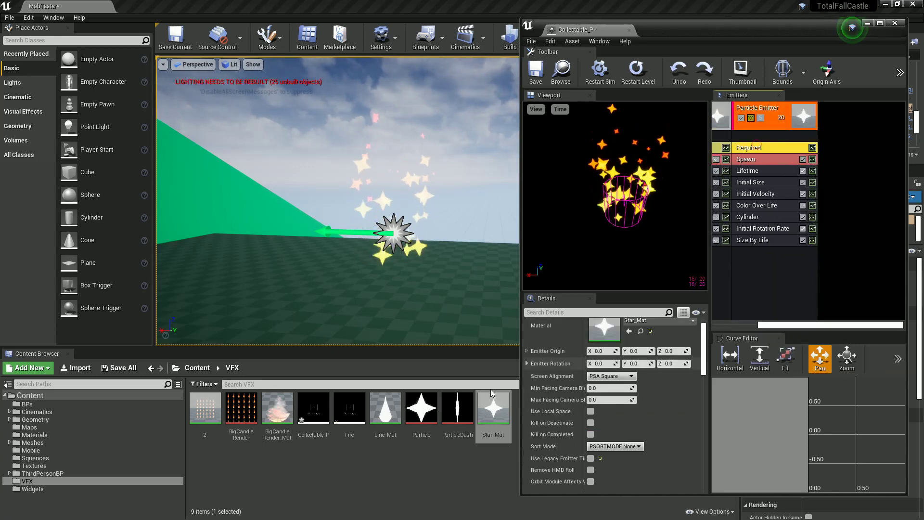
pyautogui.moveTo(458, 409); pyautogui.dragTo(575, 362)
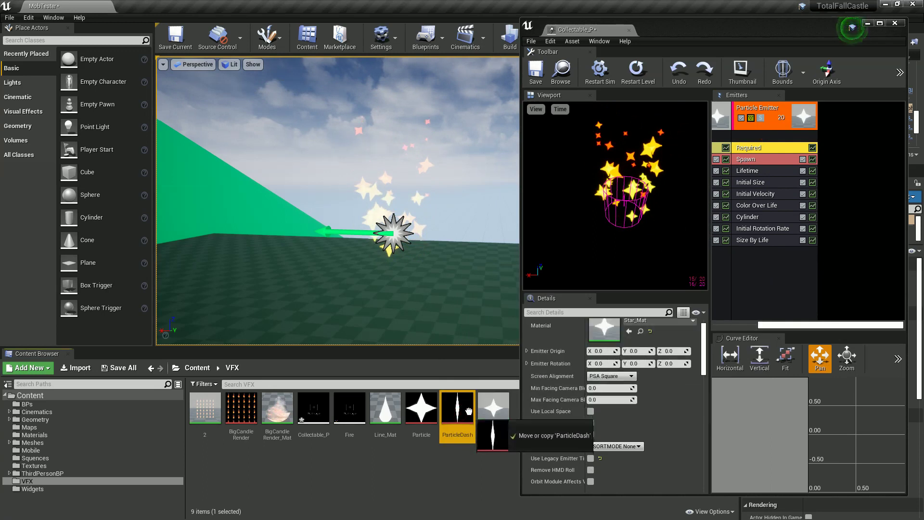
pyautogui.moveTo(385, 408); pyautogui.dragTo(602, 330)
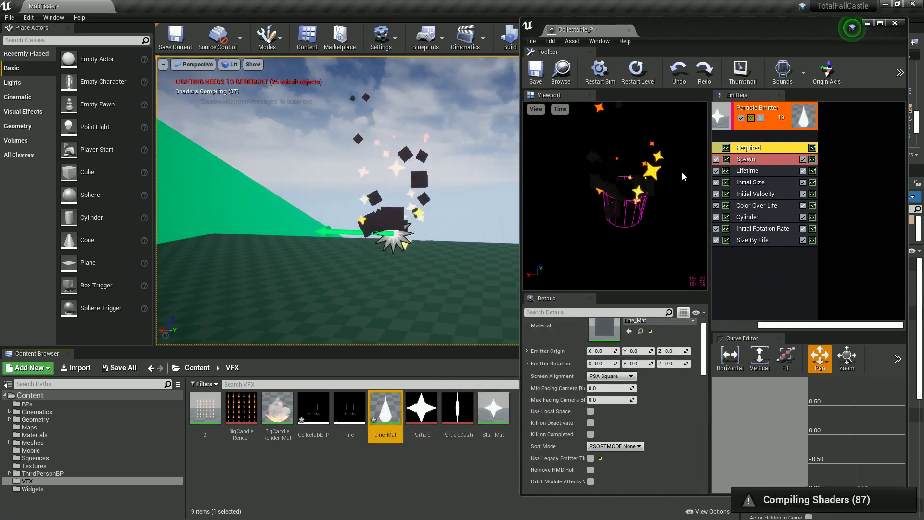
# - Turn off Solo so all emitters show, and set the copy's spawn rate to 5
pyautogui.click(761, 120)
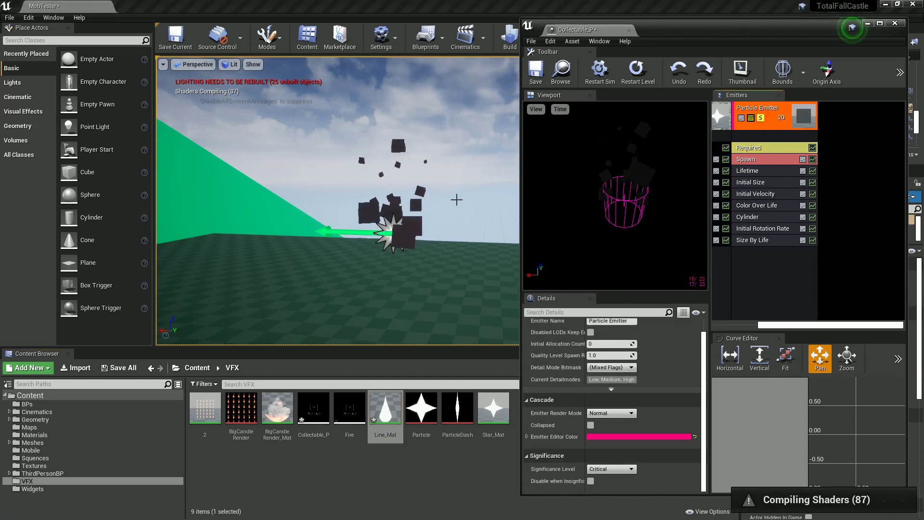
pyautogui.click(761, 118)
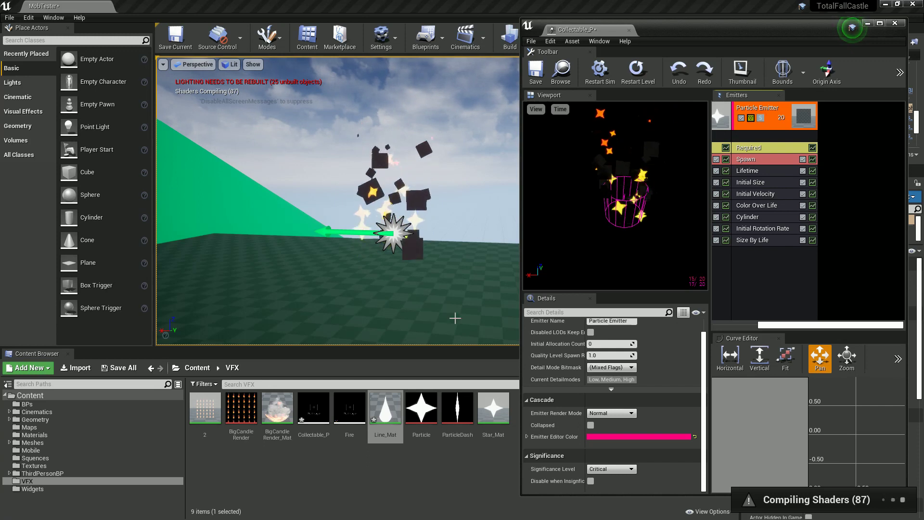
pyautogui.click(756, 160)
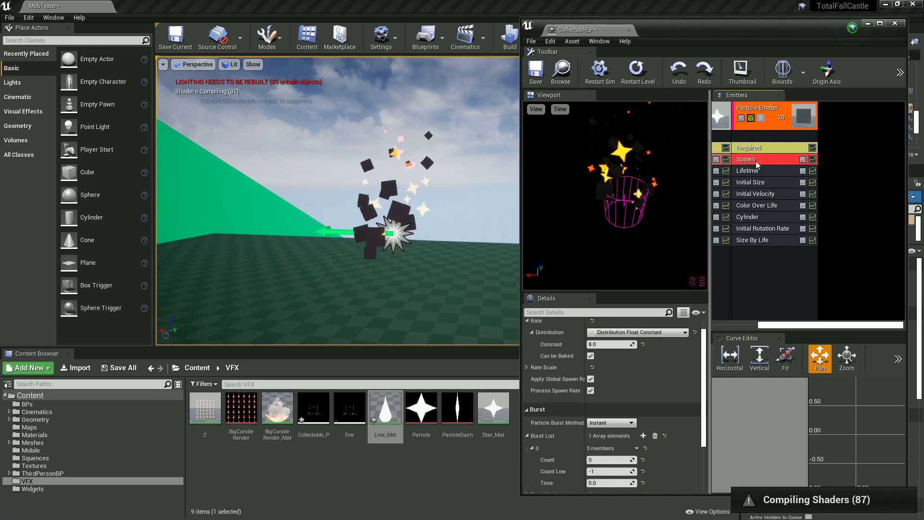
pyautogui.click(618, 342)
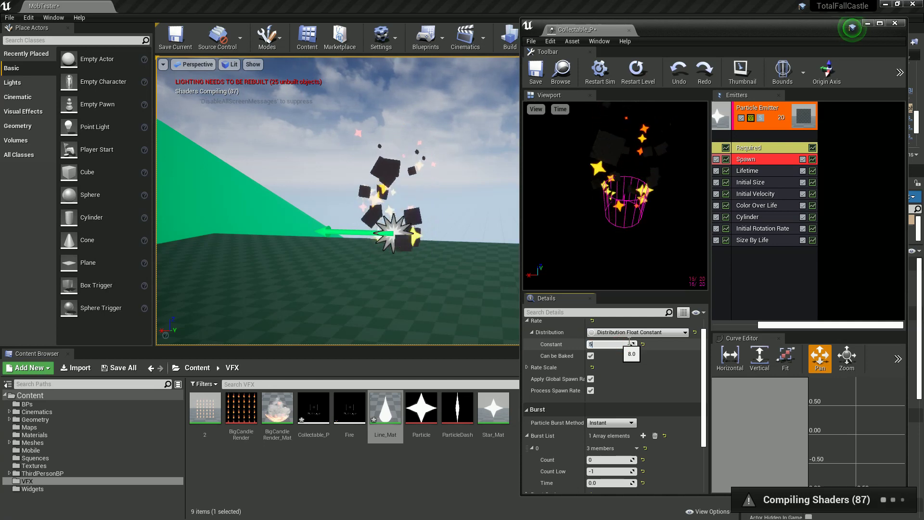
pyautogui.write('5')
pyautogui.press('Return')
# - Set the Cylinder location's Start Radius to 12
pyautogui.click(751, 217)
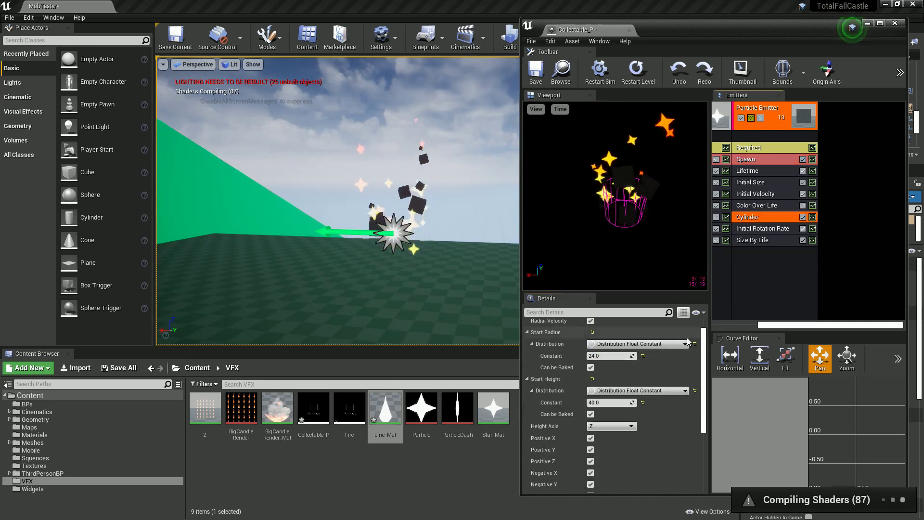
pyautogui.click(612, 355)
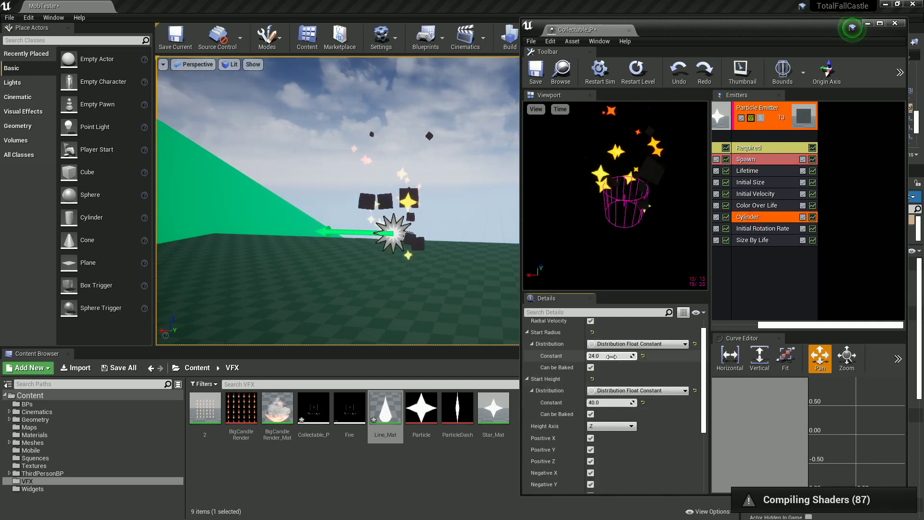
pyautogui.write('12')
pyautogui.press('Return')
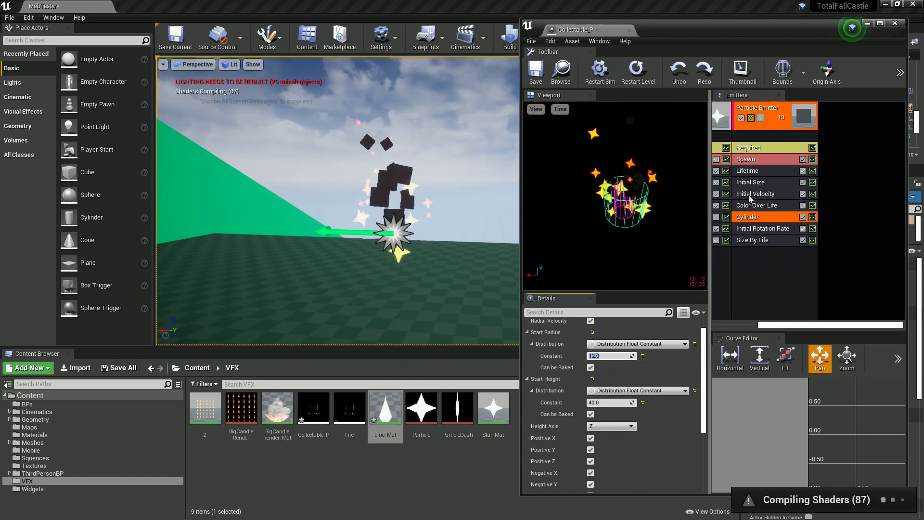
# - Set Initial Size Max to 10 and Min to 26 on each axis
pyautogui.click(758, 186)
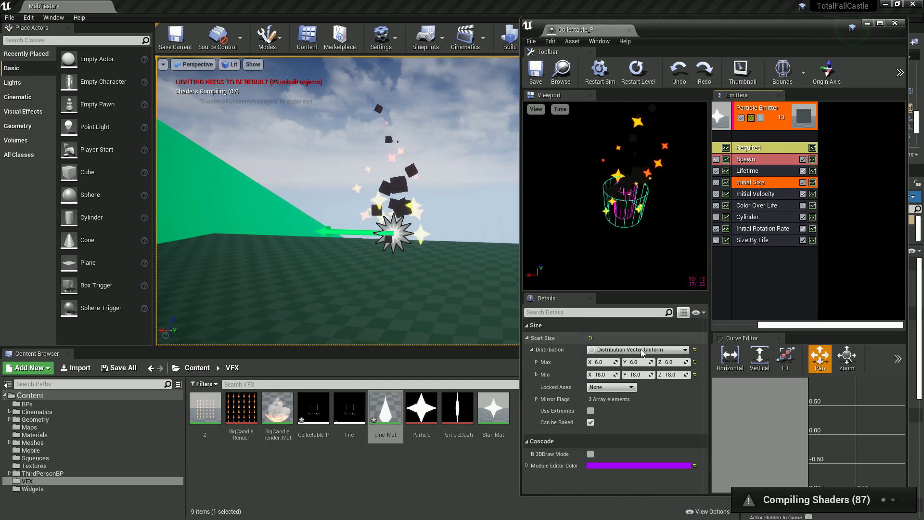
pyautogui.click(598, 362)
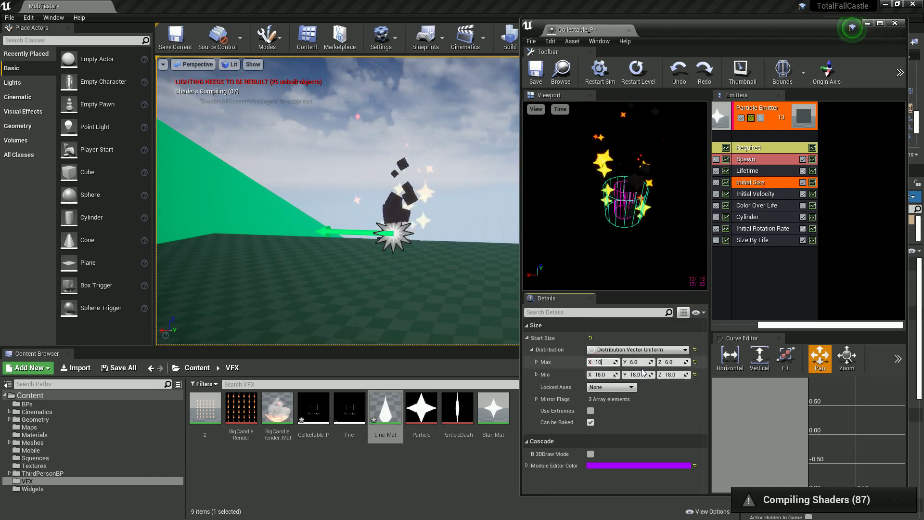
pyautogui.write('10')
pyautogui.press('Tab')
pyautogui.write('10')
pyautogui.press('Tab')
pyautogui.write('26')
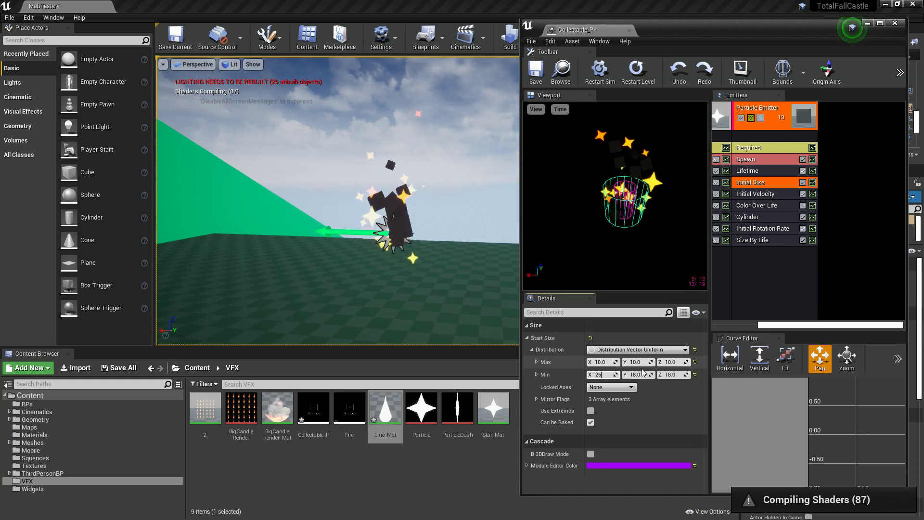
pyautogui.press('Tab')
pyautogui.write('26')
pyautogui.press('Tab')
pyautogui.write('26')
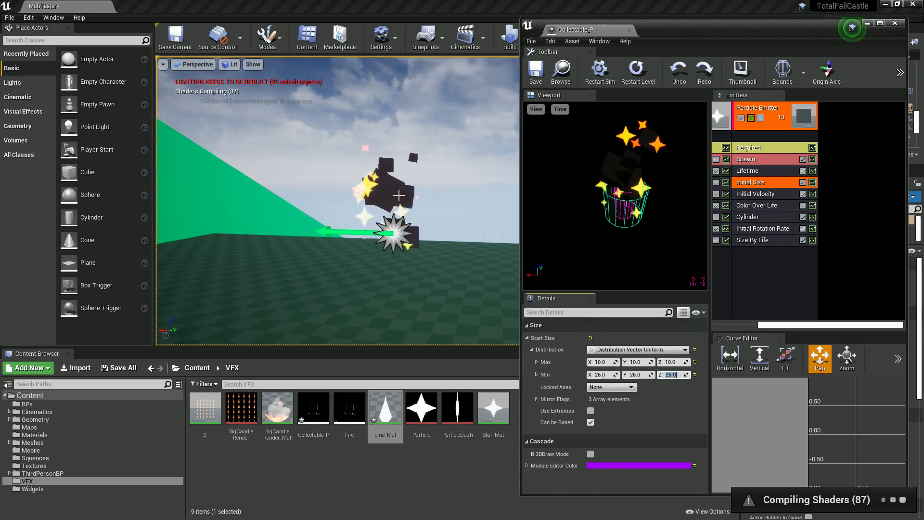
pyautogui.click(758, 161)
# - Disable the dash emitter's Initial Rotation Rate module
pyautogui.click(754, 240)
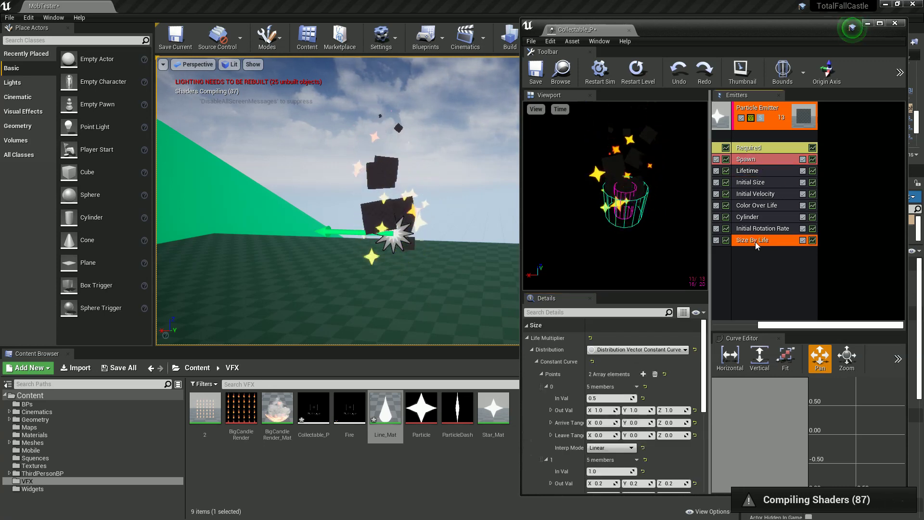
pyautogui.click(773, 229)
pyautogui.click(802, 228)
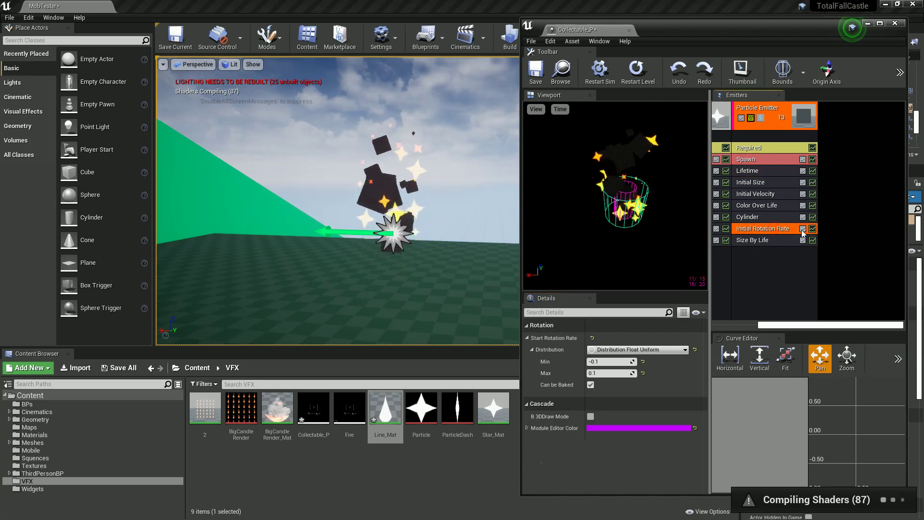
pyautogui.click(762, 263)
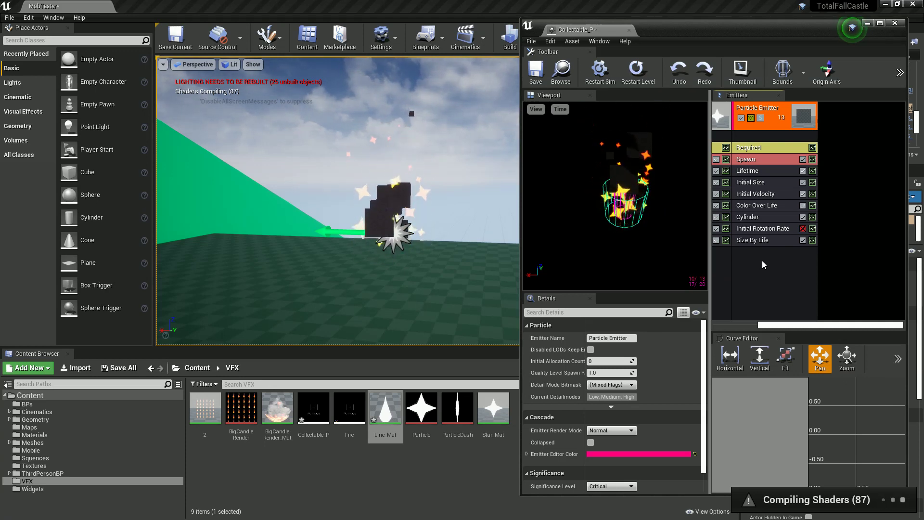
# - Set Size By Life point 1 Out Val to X 0.6, Y 0.7, Z 0.8
pyautogui.click(758, 240)
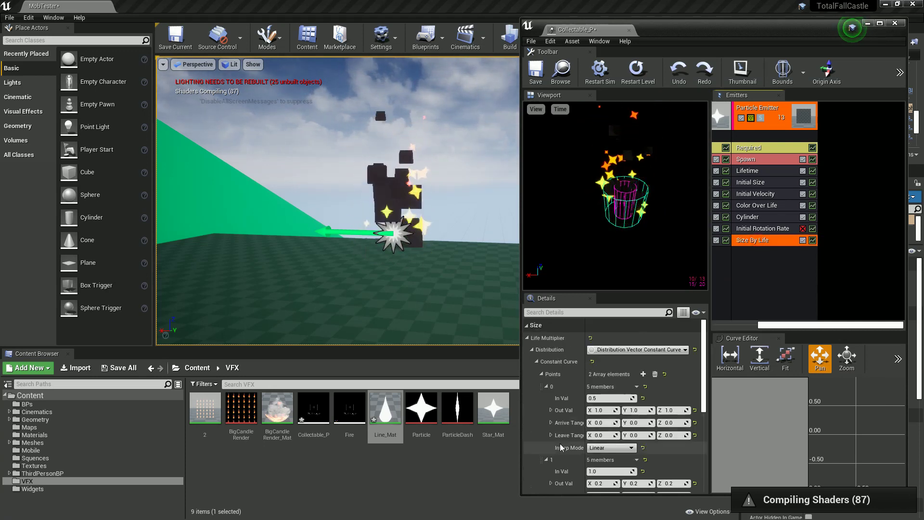
pyautogui.scroll(-5, 605, 392)
pyautogui.click(606, 391)
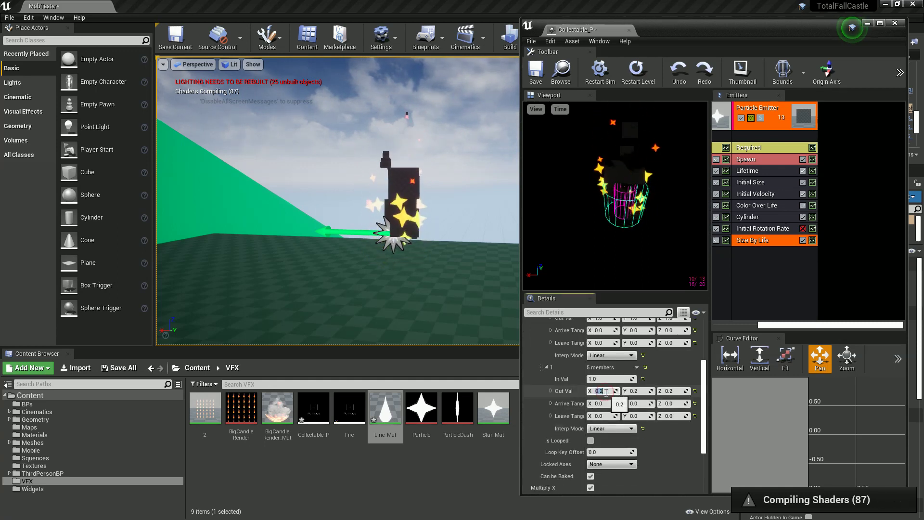
pyautogui.write('0.6')
pyautogui.press('Tab')
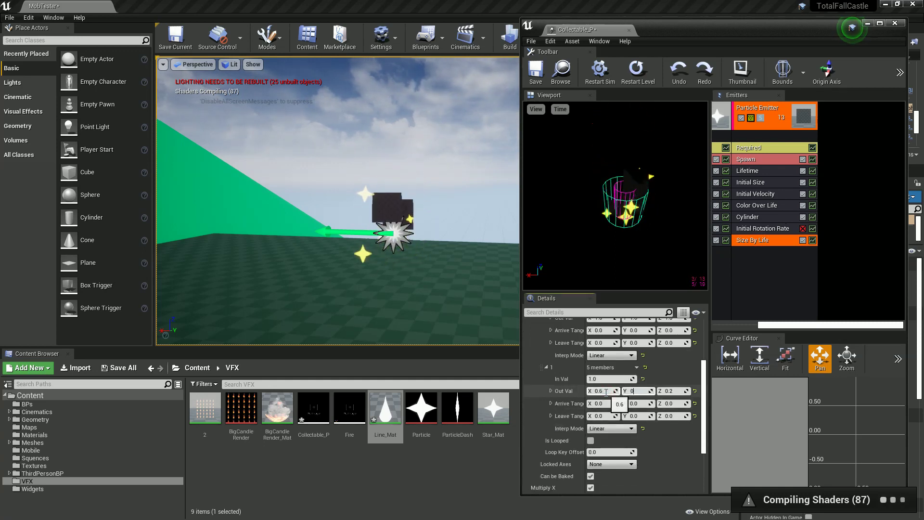
pyautogui.write('0')
pyautogui.press('Tab')
pyautogui.write('0')
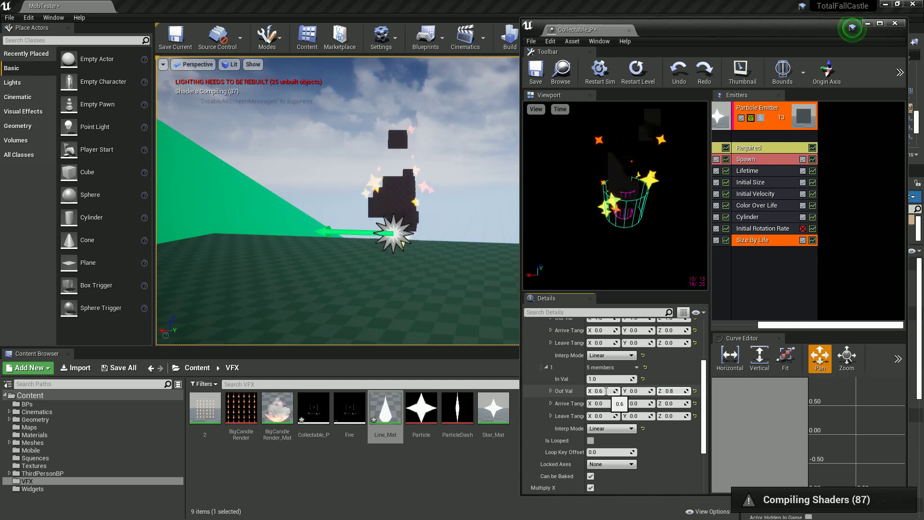
pyautogui.write('.8')
pyautogui.press('Return')
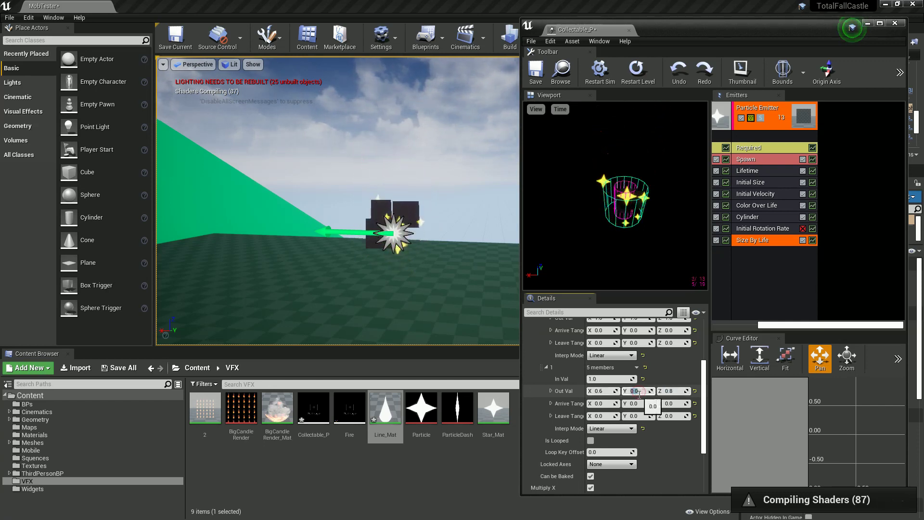
pyautogui.write('0.7')
pyautogui.press('Return')
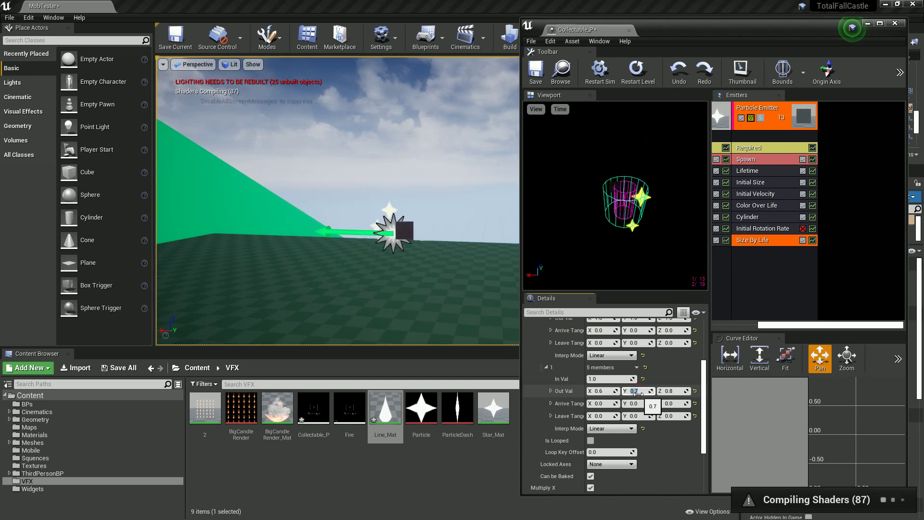
pyautogui.click(761, 284)
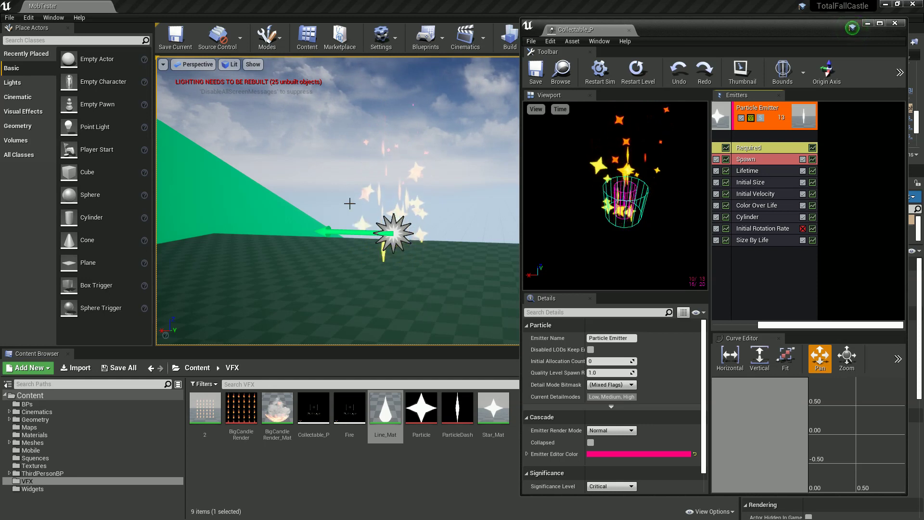
# - In SketchBook, pick white and enable vertical and horizontal symmetry plus Steady Stroke
pyautogui.hotkey('alt', 'Tab')
pyautogui.click(394, 236)
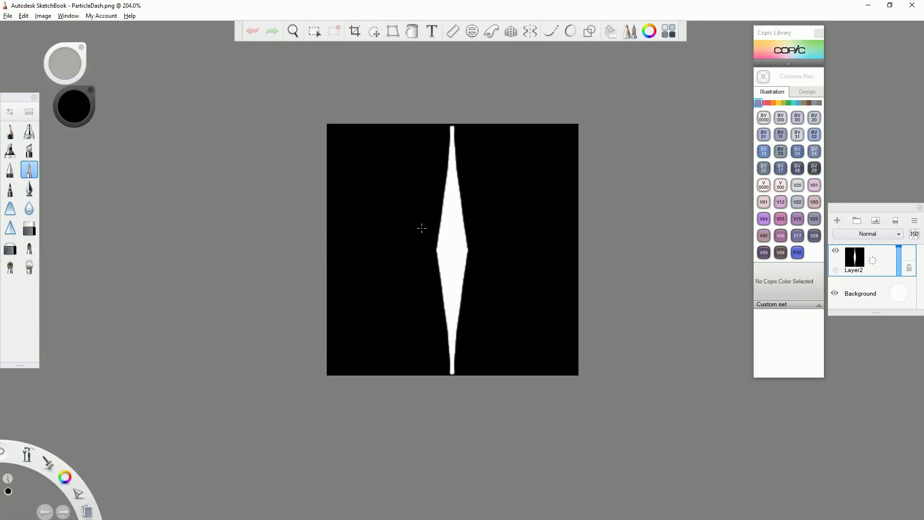
pyautogui.moveTo(84, 104); pyautogui.dragTo(634, 22)
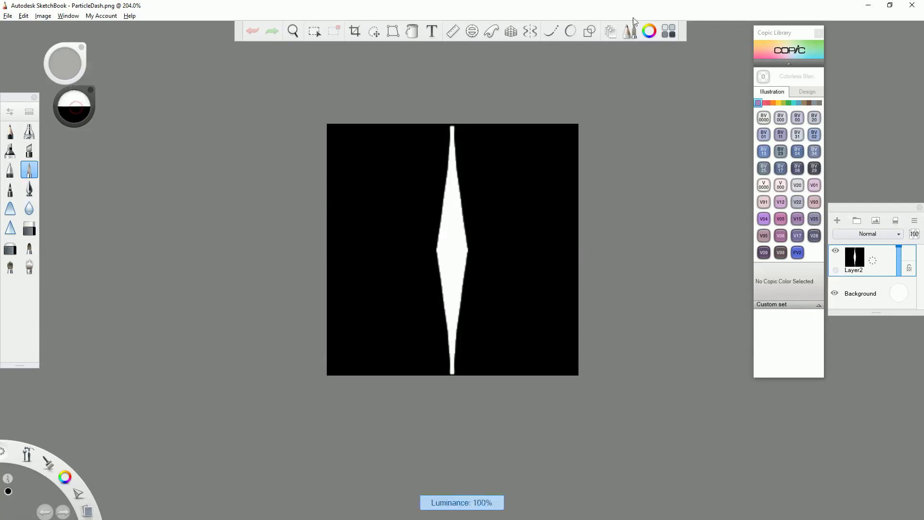
pyautogui.click(530, 31)
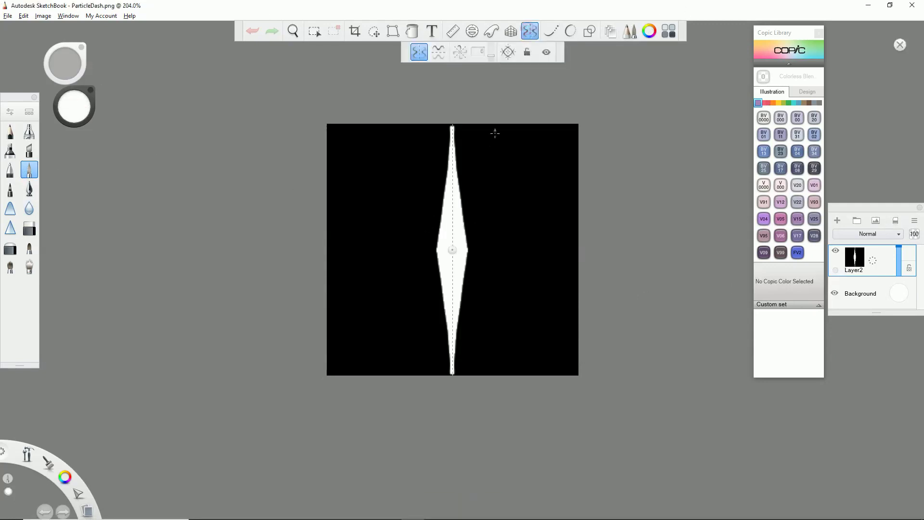
pyautogui.click(439, 52)
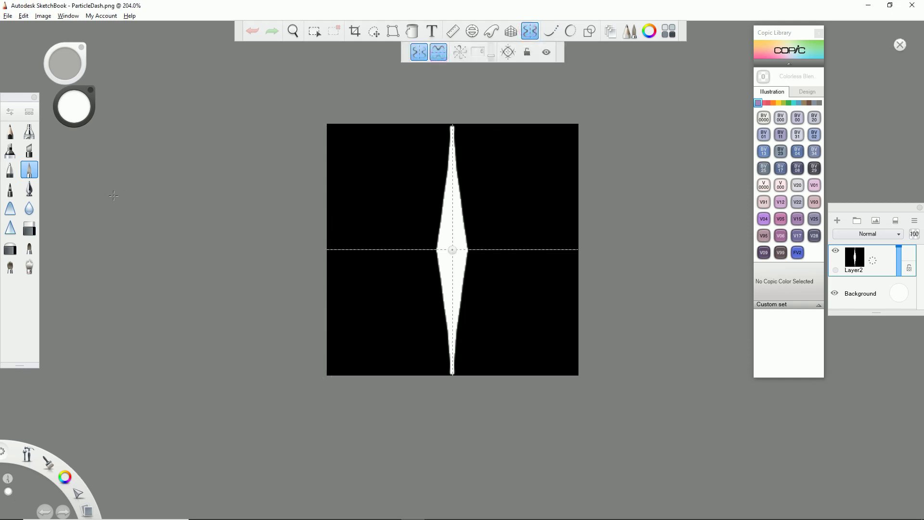
pyautogui.click(551, 31)
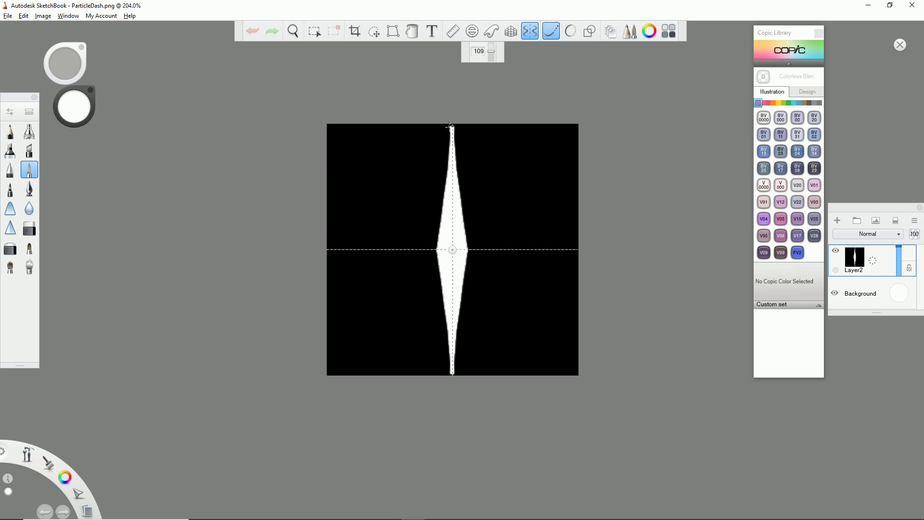
# - Paint white over the dash edges to widen it into a fuller spindle
pyautogui.moveTo(445, 222)
pyautogui.mouseDown()
pyautogui.moveTo(448, 251)
pyautogui.moveTo(440, 255)
pyautogui.mouseUp()
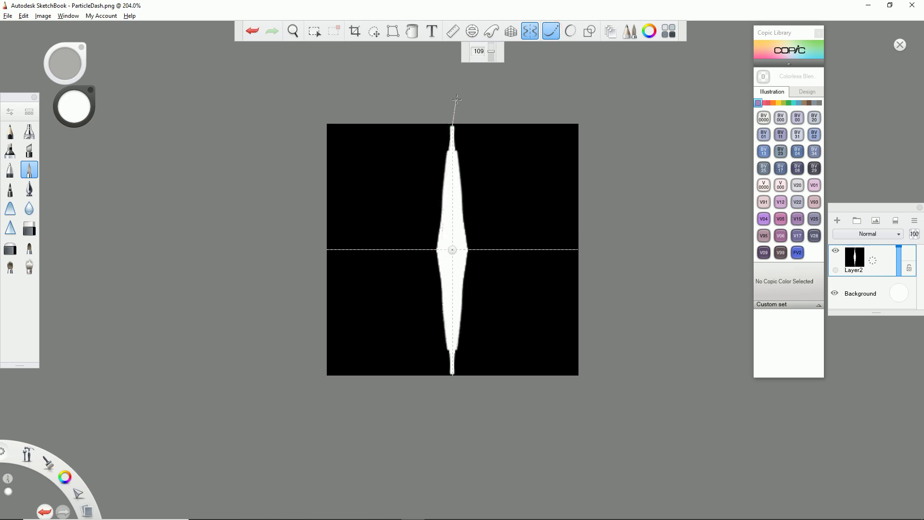
pyautogui.moveTo(456, 98); pyautogui.dragTo(458, 80)
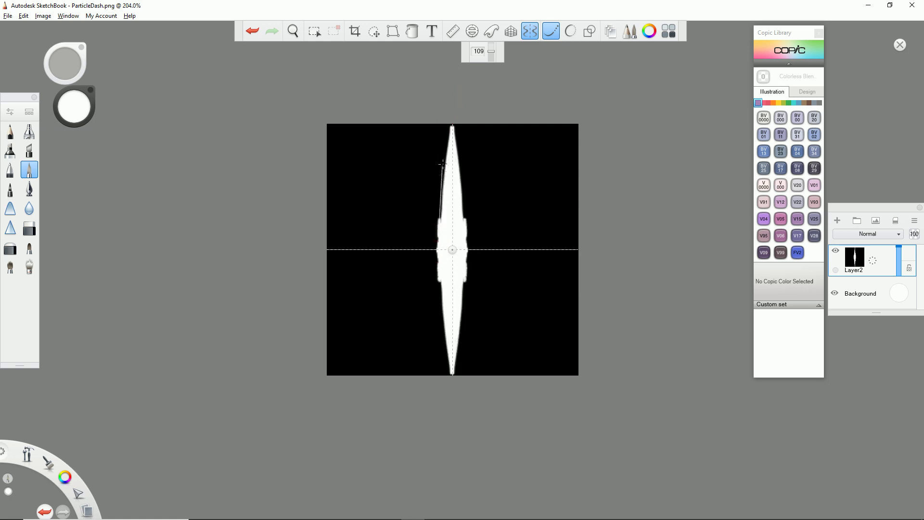
pyautogui.moveTo(442, 163); pyautogui.dragTo(454, 75)
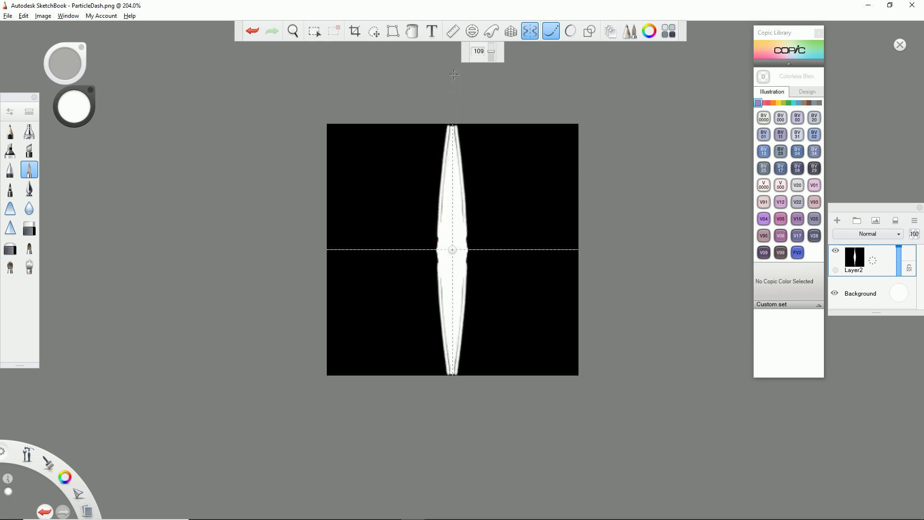
pyautogui.click(561, 35)
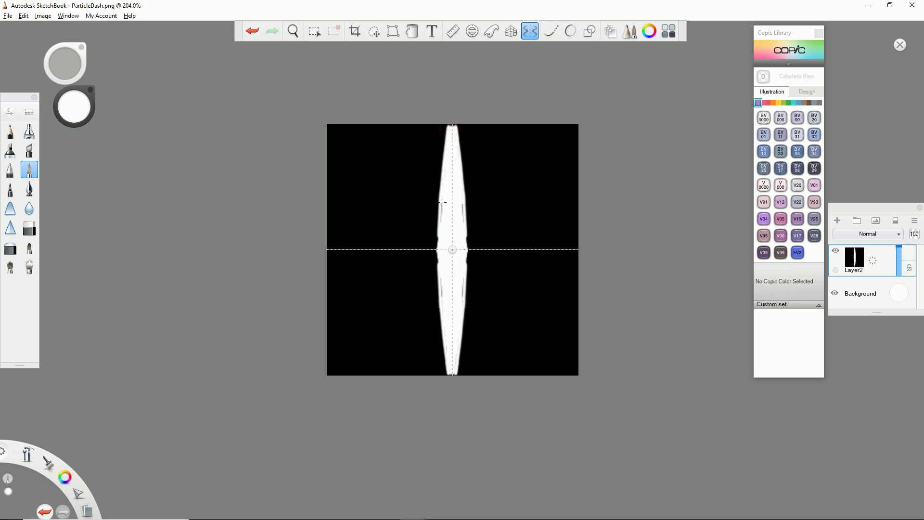
pyautogui.click(551, 31)
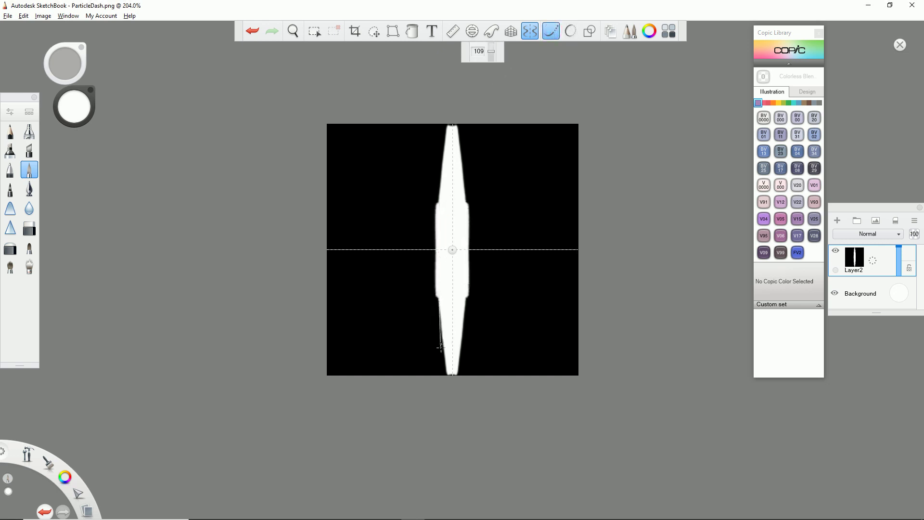
pyautogui.moveTo(441, 345)
pyautogui.mouseDown()
pyautogui.moveTo(441, 413)
pyautogui.moveTo(448, 423)
pyautogui.moveTo(461, 418)
pyautogui.mouseUp()
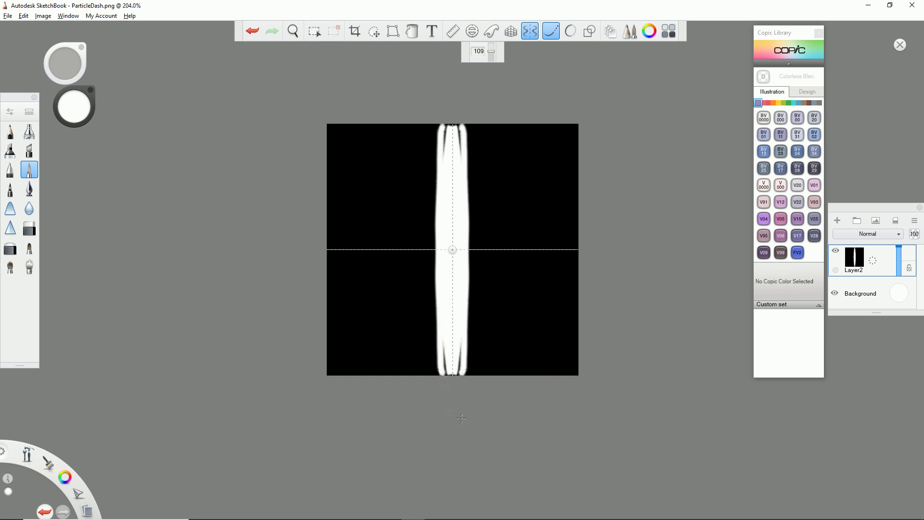
pyautogui.hotkey('ctrl', 'z')
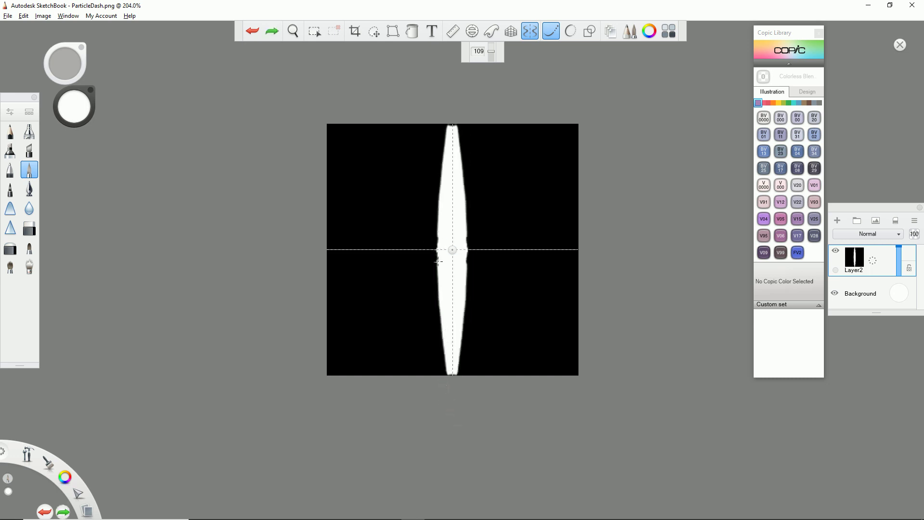
pyautogui.moveTo(441, 289); pyautogui.dragTo(450, 373)
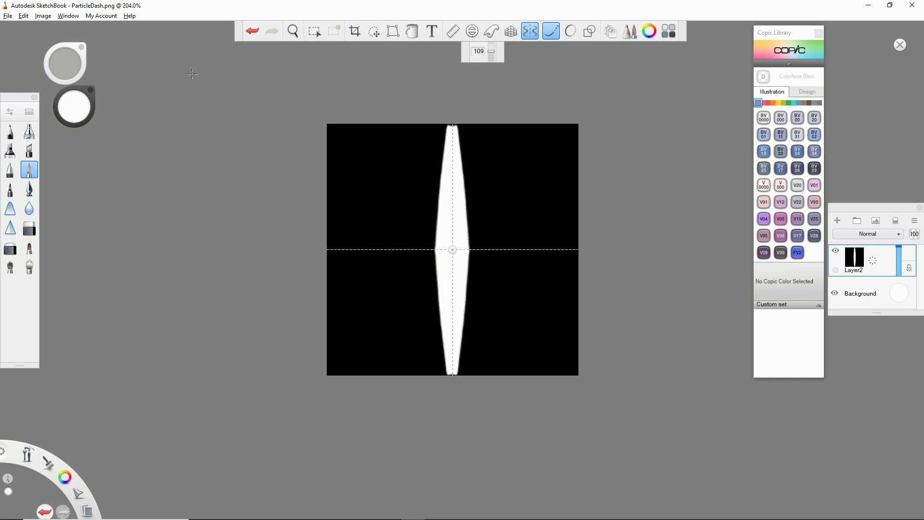
# - Back in Unreal Engine, reimport the edited ParticleDash texture
pyautogui.hotkey('alt', 'Tab')
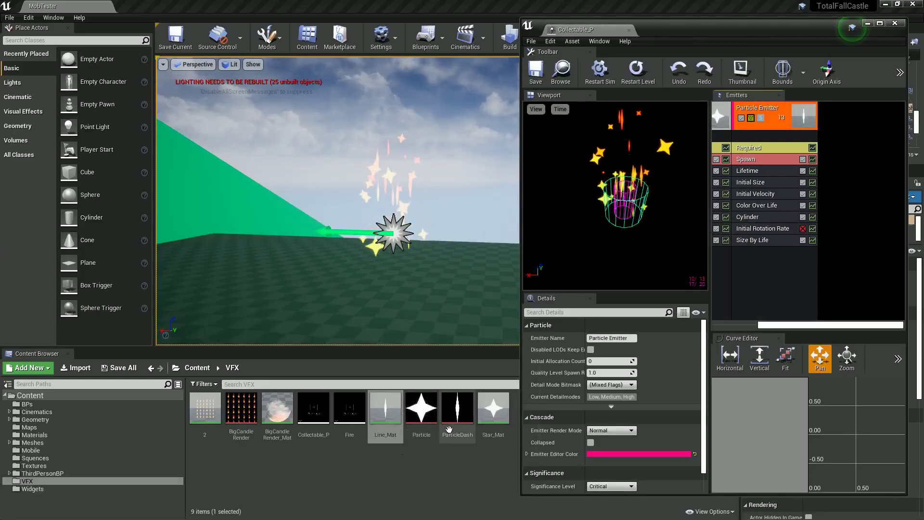
pyautogui.rightClick(460, 413)
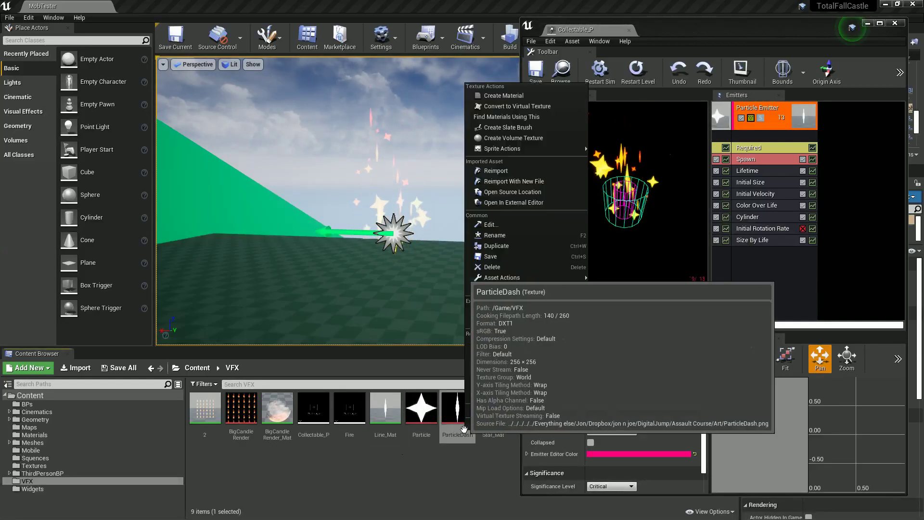
pyautogui.click(513, 170)
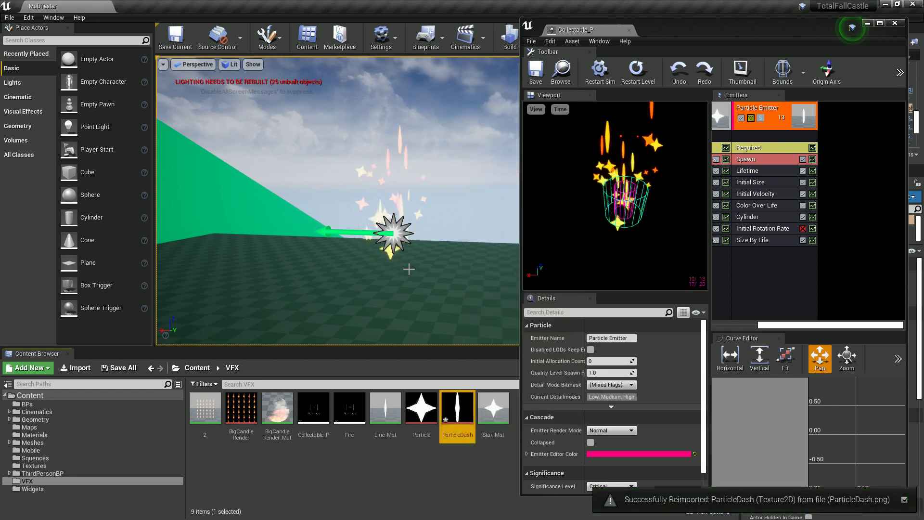
# - Set the dash emitter's Initial Size Max to 20 and Min to 40
pyautogui.click(760, 183)
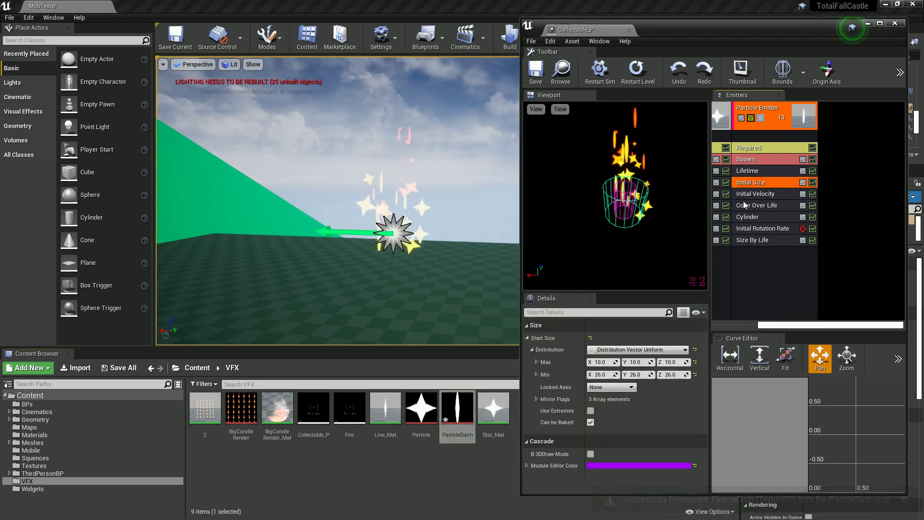
pyautogui.click(602, 362)
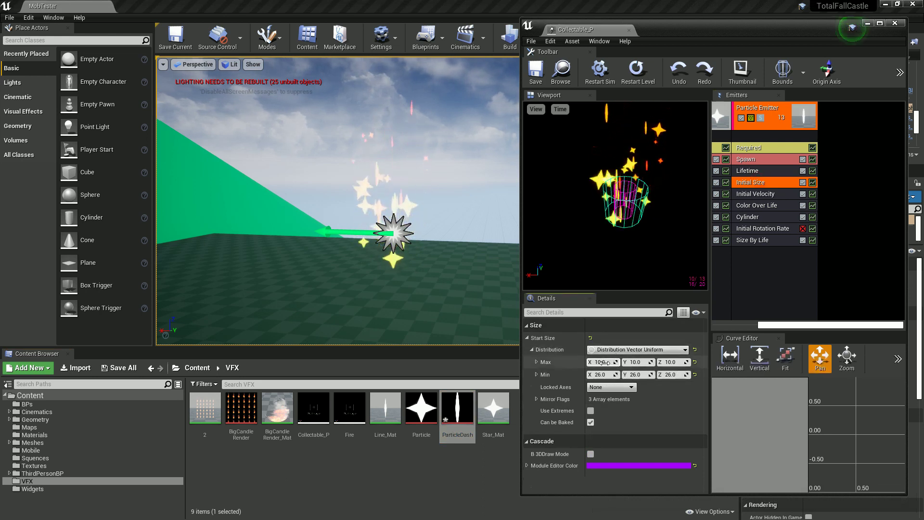
pyautogui.write('20')
pyautogui.press('Return')
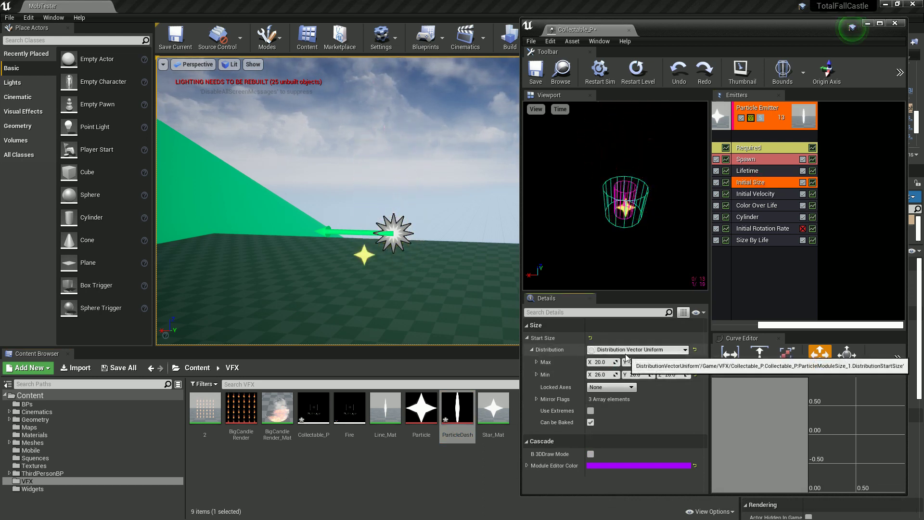
pyautogui.press('Tab')
pyautogui.write('40')
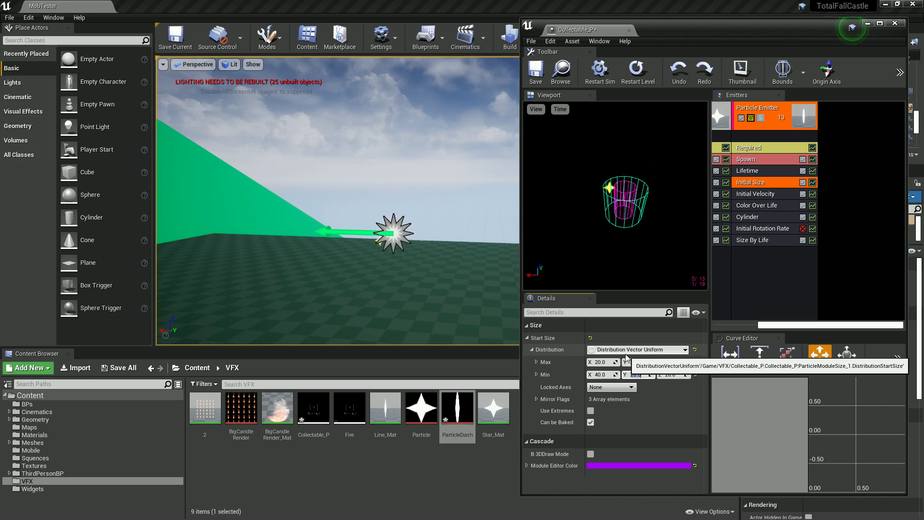
pyautogui.press('Tab')
pyautogui.write('40')
pyautogui.press('Tab')
pyautogui.write('40')
pyautogui.press('Return')
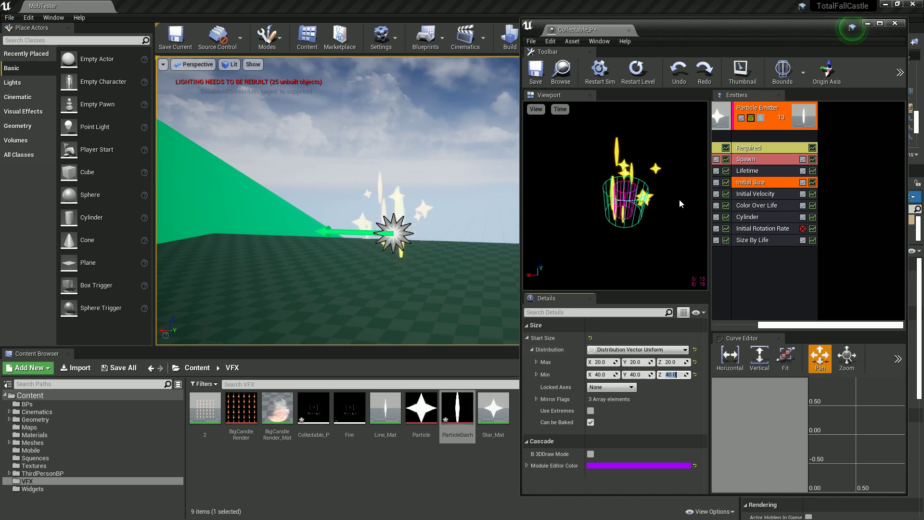
# - Lower the dash emitter's spawn rate constant to 3
pyautogui.click(746, 159)
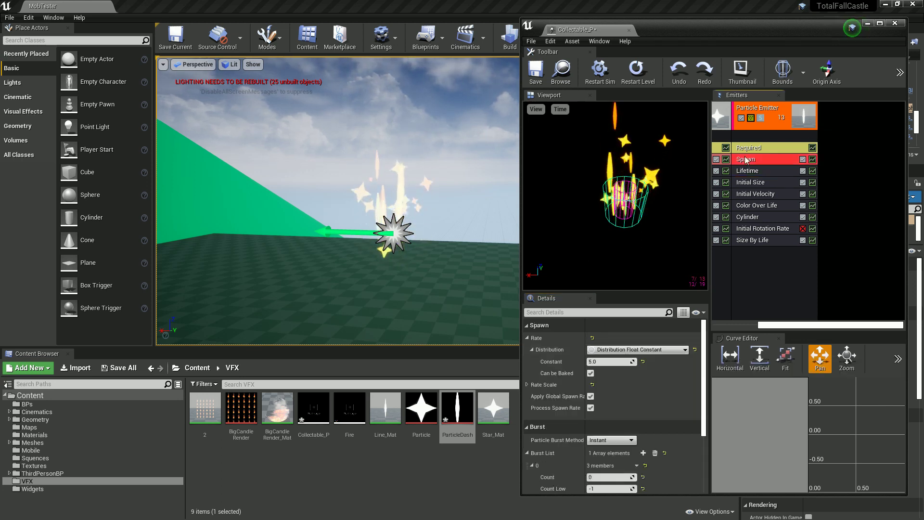
pyautogui.click(608, 362)
pyautogui.write('3')
pyautogui.press('Return')
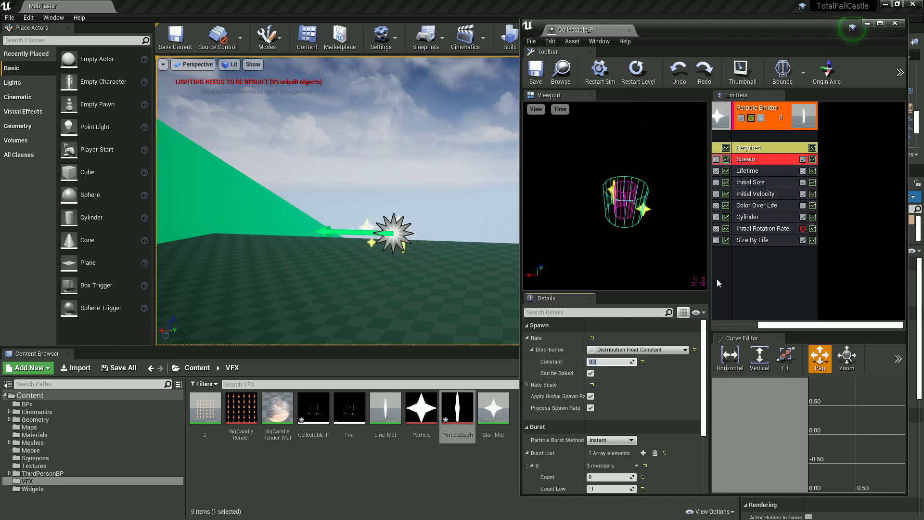
# - Change the Color Over Life starting colour to pale green
pyautogui.click(762, 206)
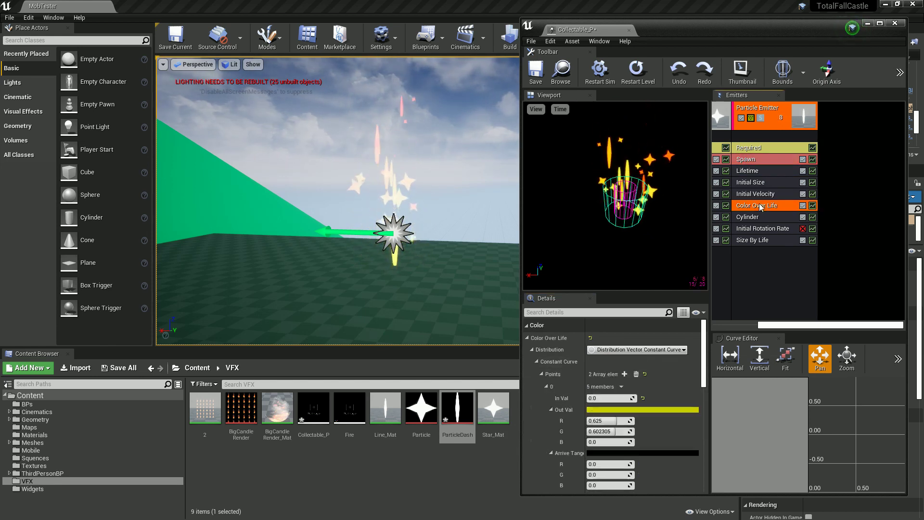
pyautogui.click(641, 409)
pyautogui.click(706, 355)
pyautogui.moveTo(711, 355); pyautogui.dragTo(700, 343)
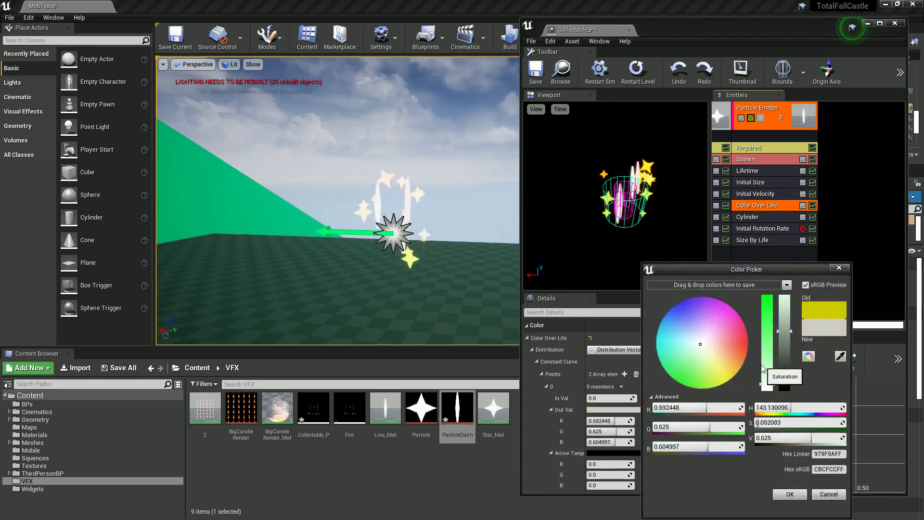
pyautogui.moveTo(765, 371); pyautogui.dragTo(764, 346)
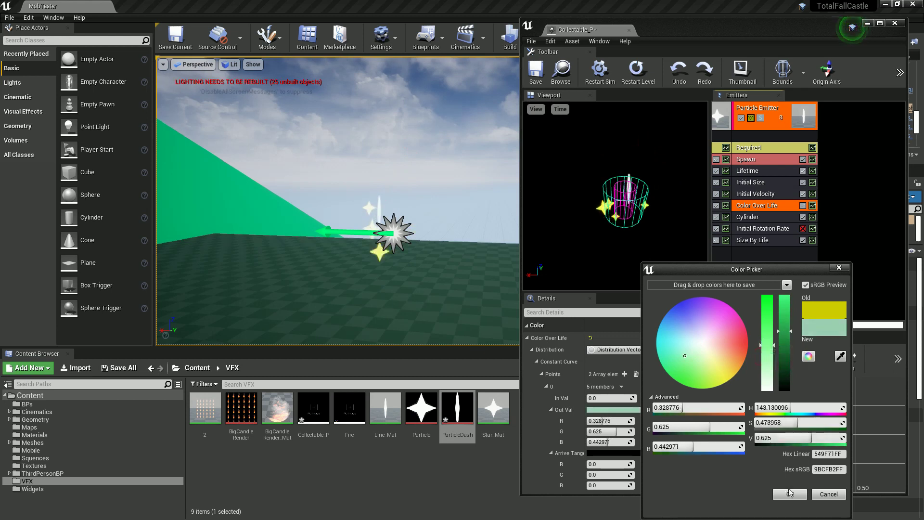
pyautogui.click(790, 494)
# - Change the Color Over Life ending colour from red to pale blue
pyautogui.scroll(-5, 620, 456)
pyautogui.scroll(-3, 621, 452)
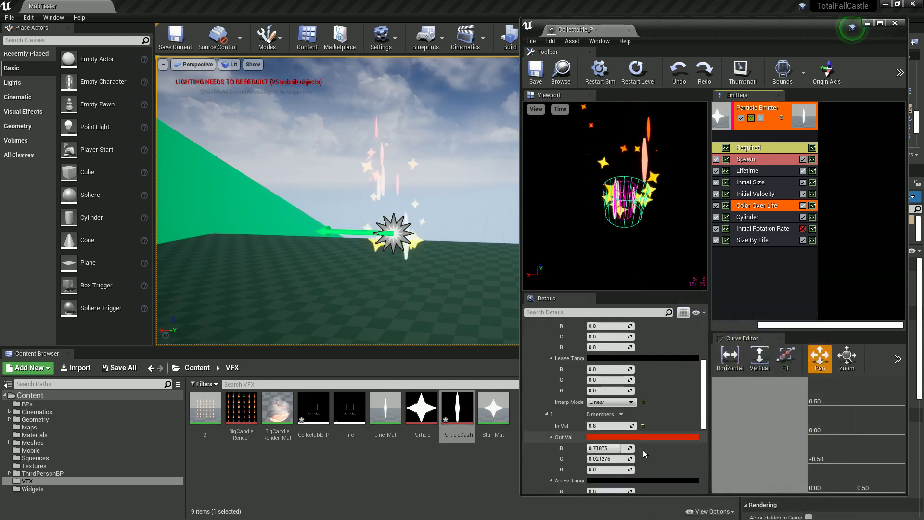
pyautogui.click(648, 425)
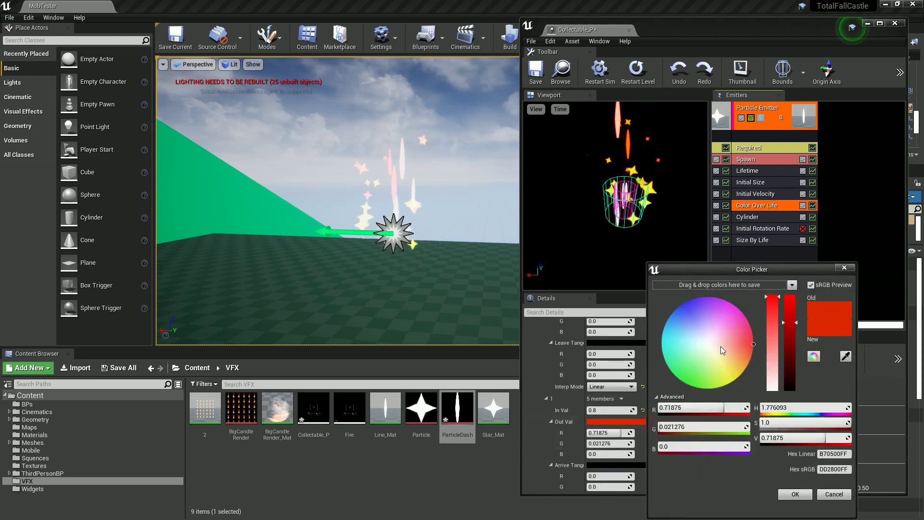
pyautogui.moveTo(720, 345); pyautogui.dragTo(702, 337)
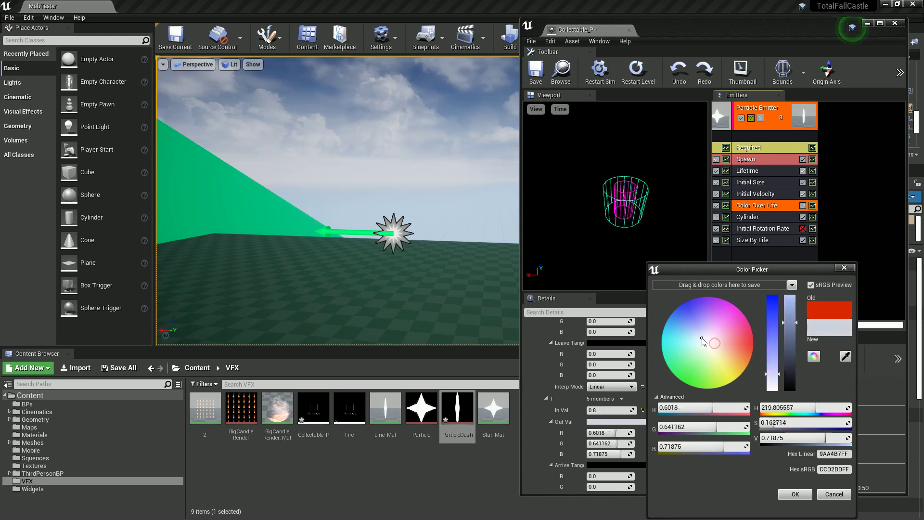
pyautogui.click(779, 349)
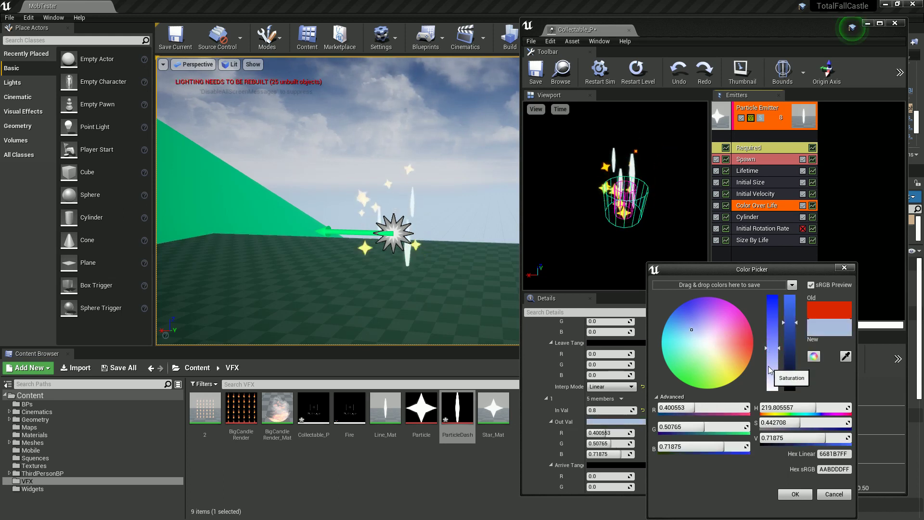
pyautogui.click(795, 494)
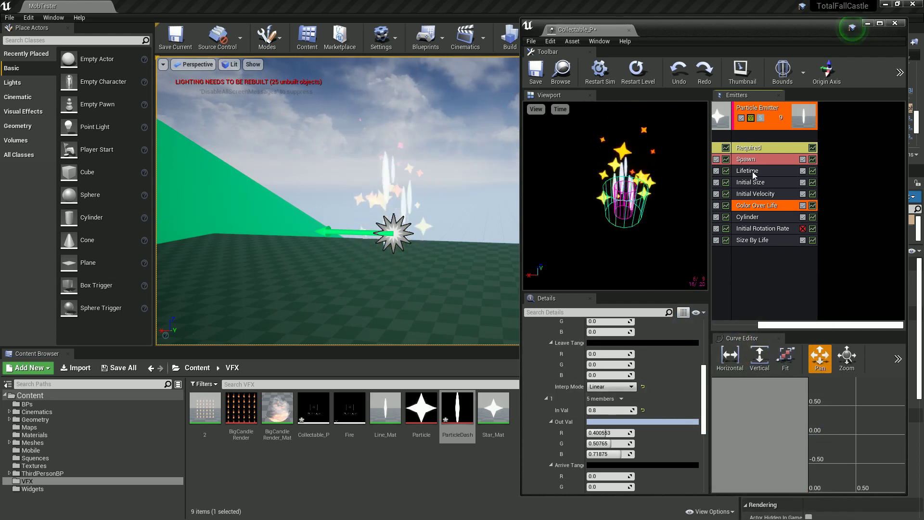
# - Set the Initial Velocity sideways start range to -2 to 2 on both X and Y
pyautogui.click(755, 194)
pyautogui.click(601, 342)
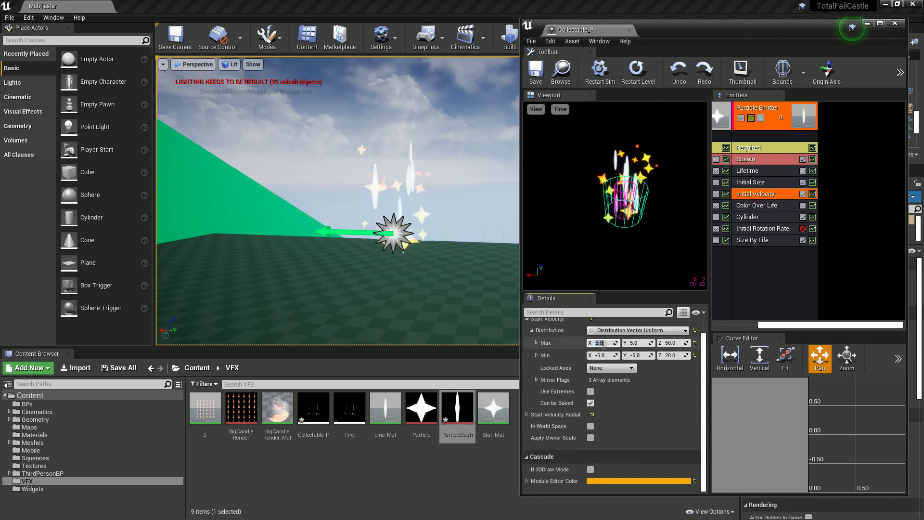
pyautogui.write('2')
pyautogui.press('Tab')
pyautogui.write('2')
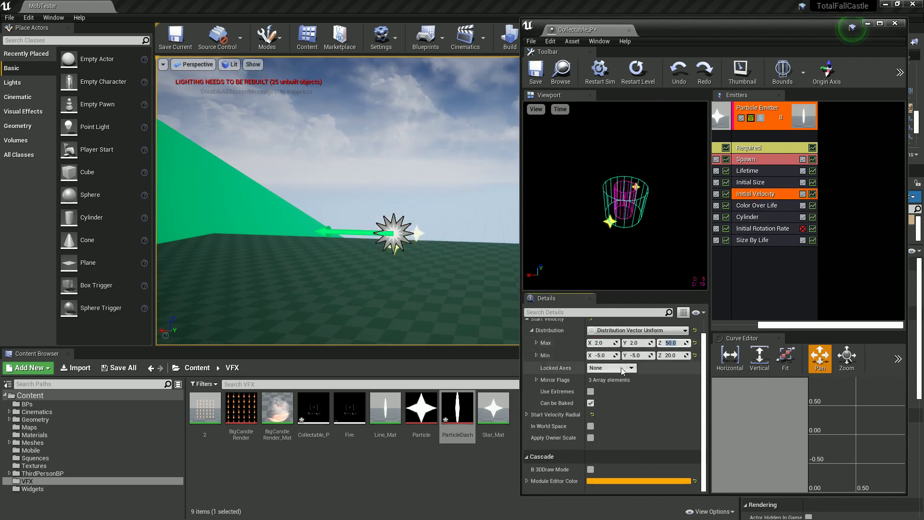
pyautogui.click(602, 355)
pyautogui.write('-')
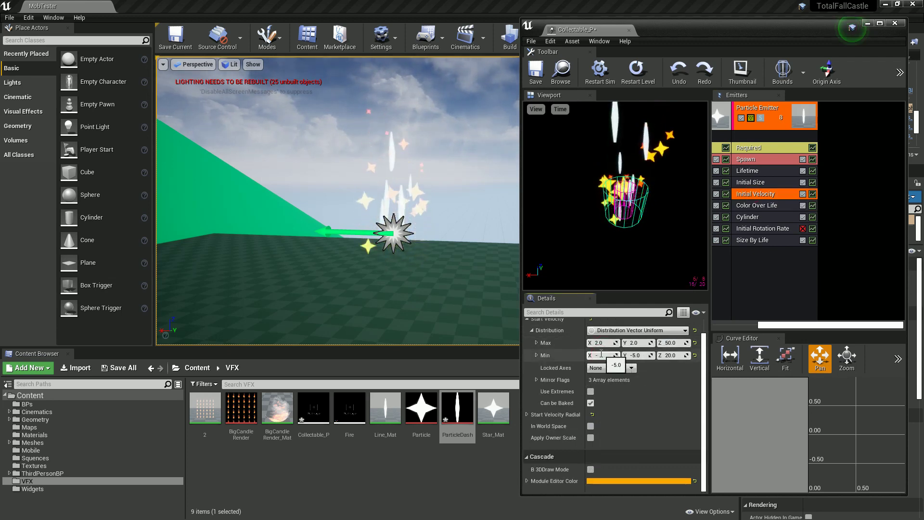
pyautogui.write('2')
pyautogui.press('Tab')
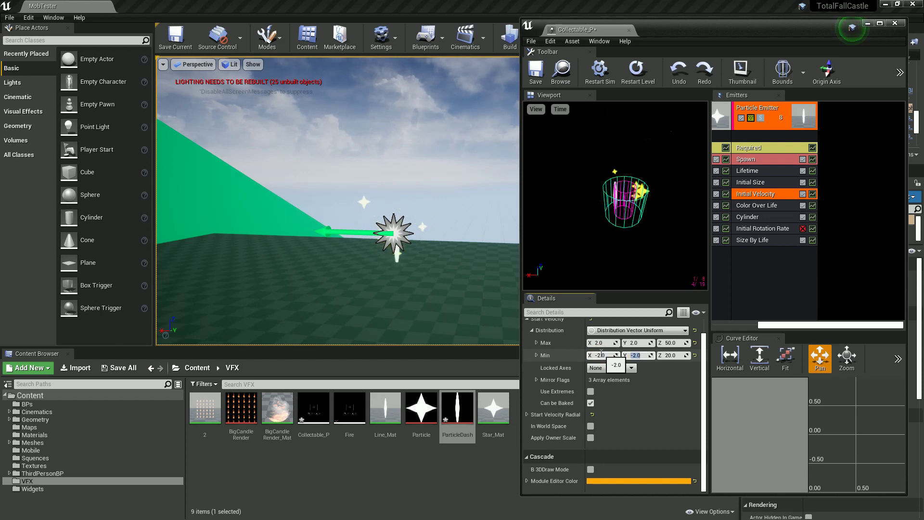
pyautogui.press('Return')
# - Set the upward Z start velocity to 30–45, revising Max Z from 60 to 45
pyautogui.click(671, 342)
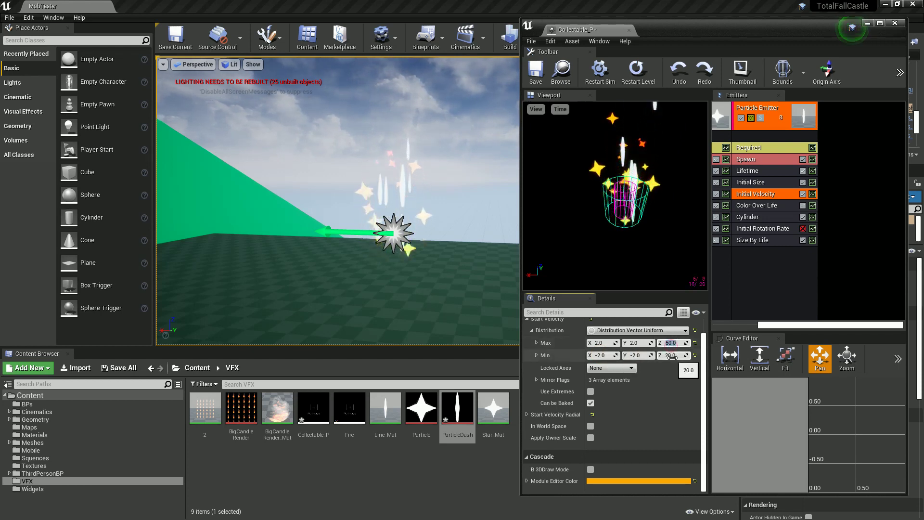
pyautogui.write('60')
pyautogui.press('Return')
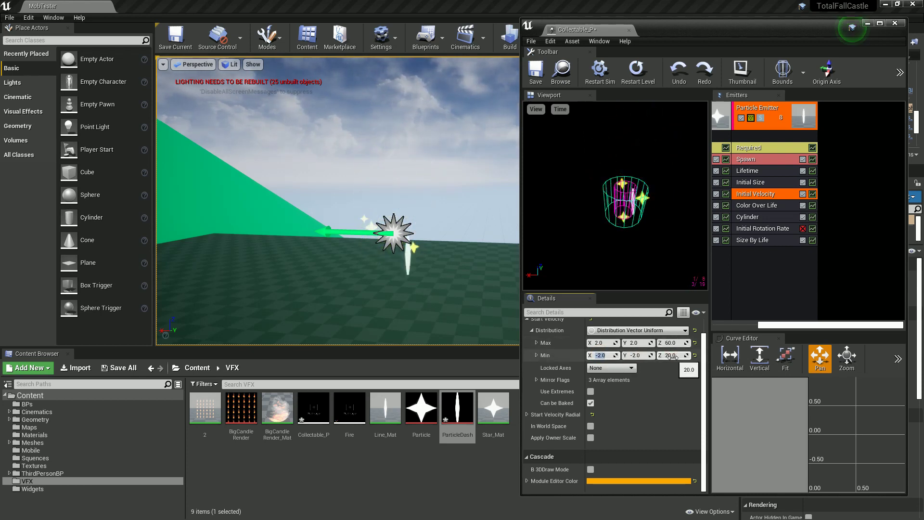
pyautogui.click(674, 357)
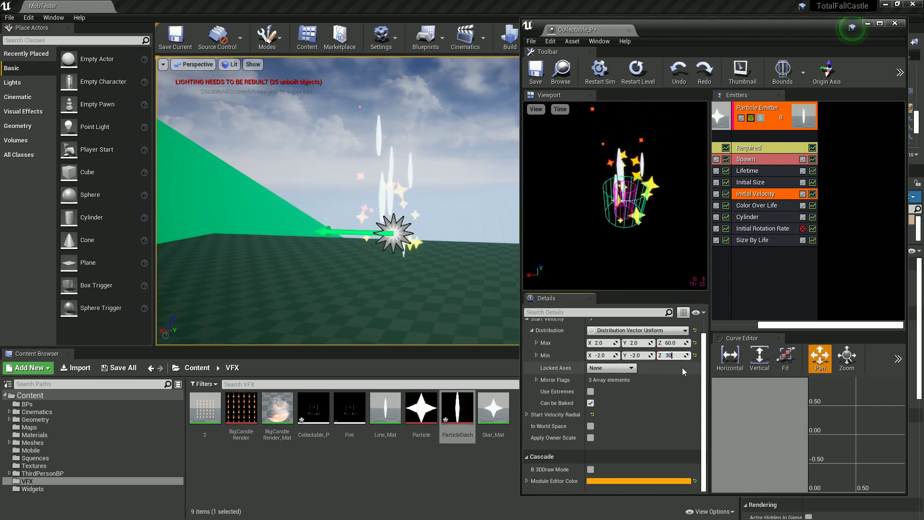
pyautogui.click(751, 261)
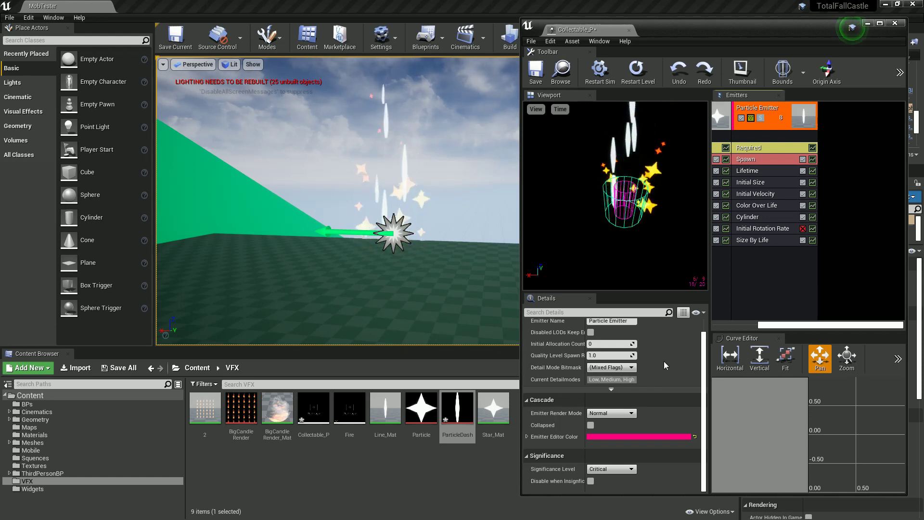
pyautogui.click(754, 193)
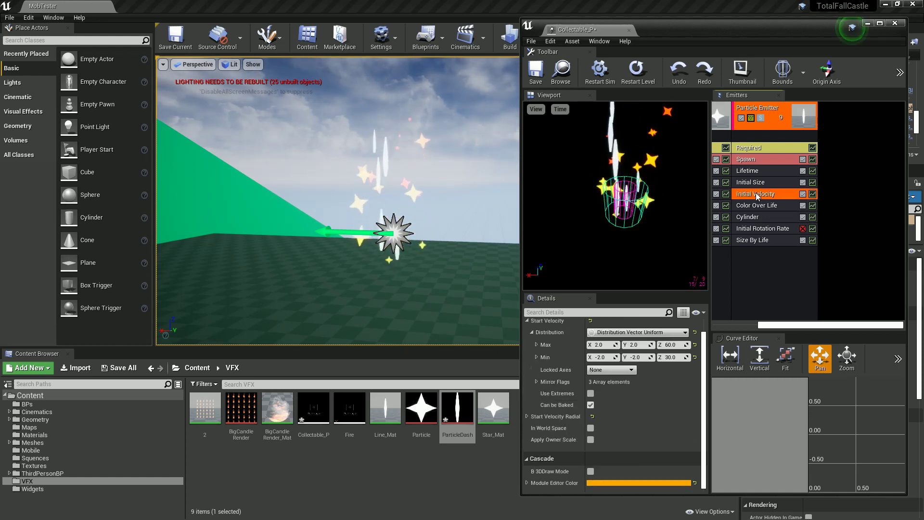
pyautogui.click(671, 345)
pyautogui.write('45')
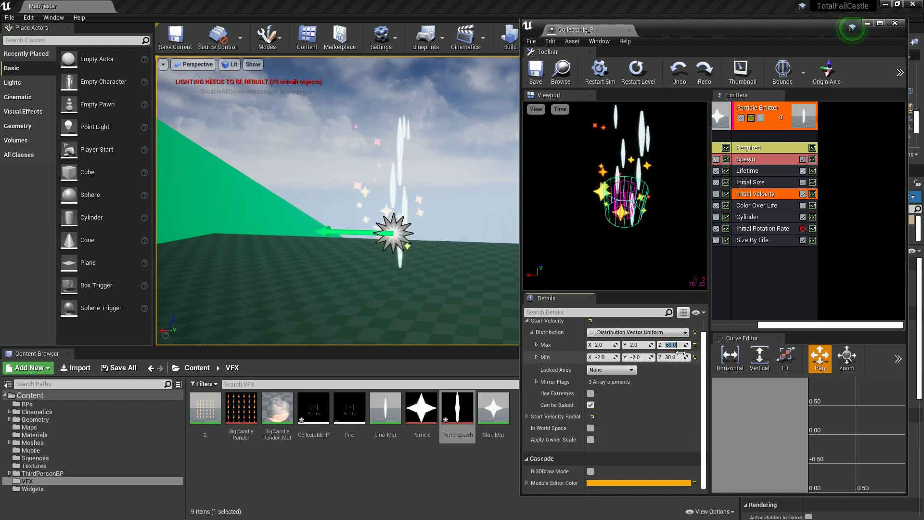
pyautogui.click(773, 271)
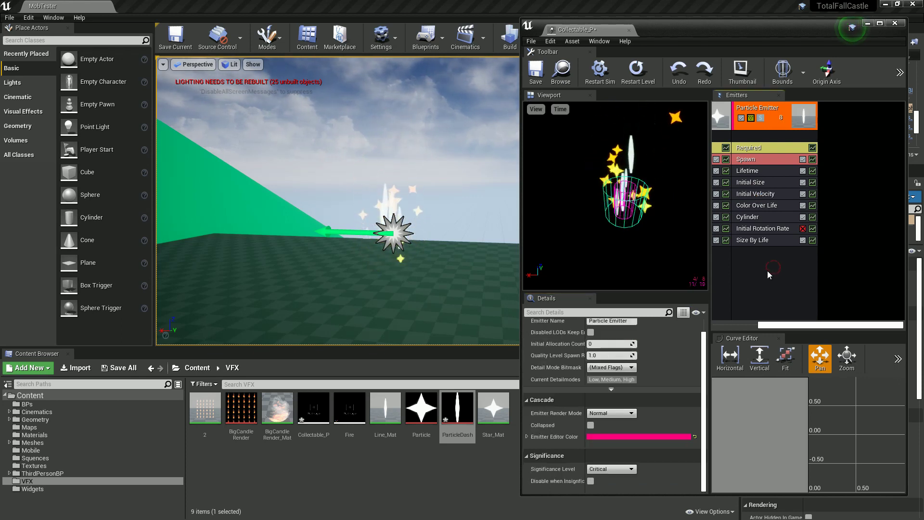
# - Try a lower spawn rate constant and move the level camera closer to the effect
pyautogui.click(760, 160)
pyautogui.click(601, 343)
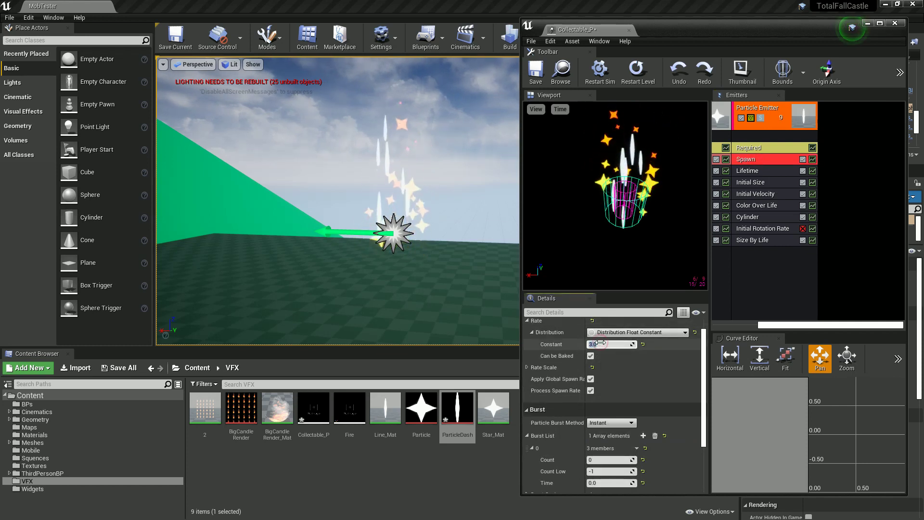
pyautogui.write('0')
pyautogui.click(785, 284)
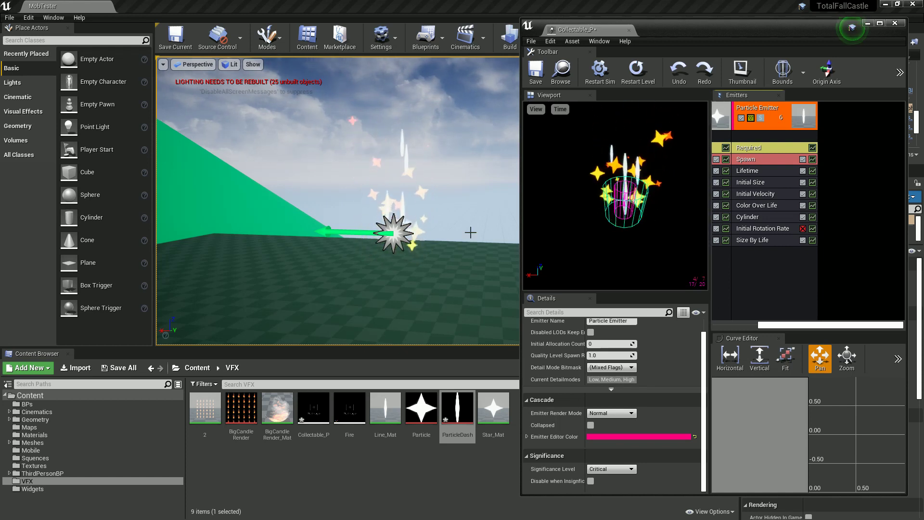
pyautogui.moveTo(423, 192); pyautogui.dragTo(385, 217, button='right')
pyautogui.press('w')
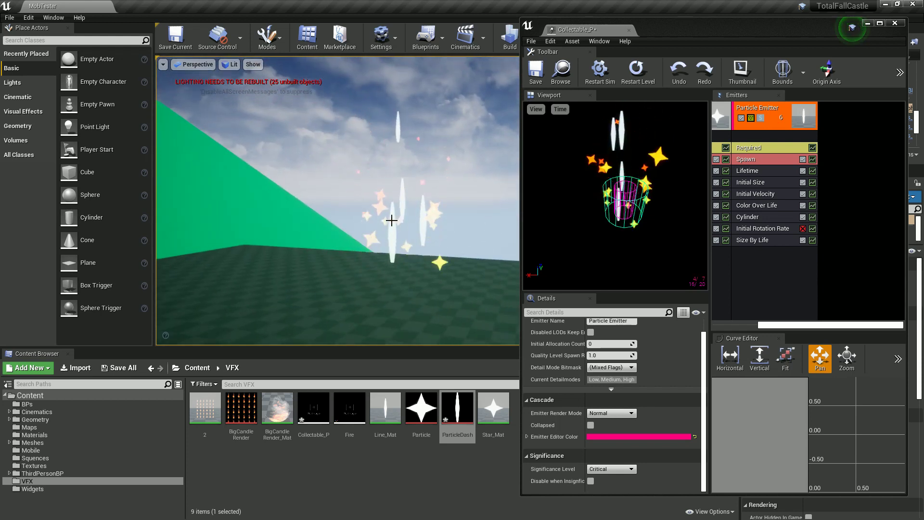
# - Set the Spawn module's rate constant to 1.0
pyautogui.click(746, 159)
pyautogui.click(617, 344)
pyautogui.write('1')
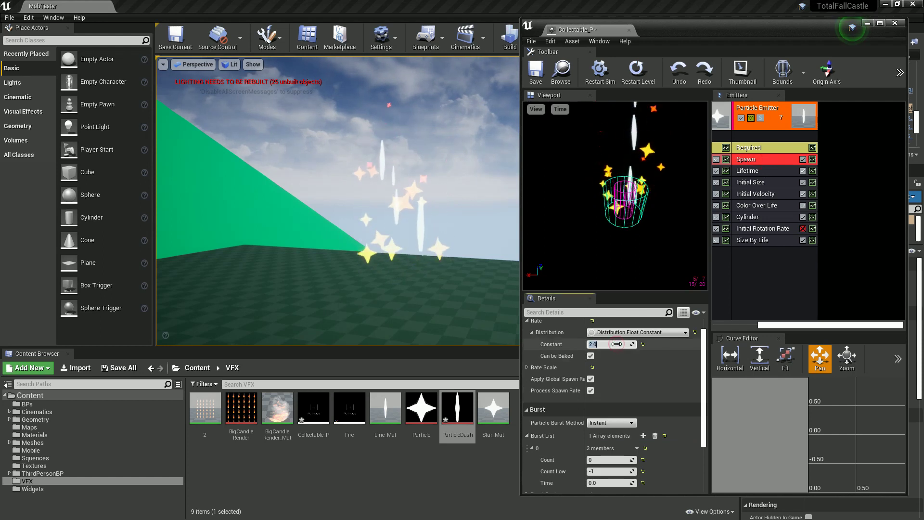
pyautogui.press('Return')
pyautogui.click(753, 284)
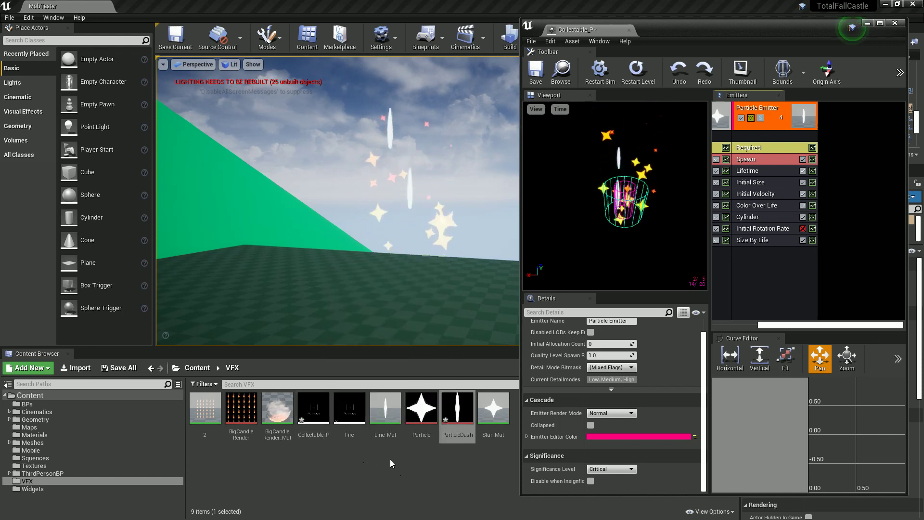
# - In Star_Mat, change the Multiply node's Const B from 4 to 44 and save
pyautogui.doubleClick(494, 408)
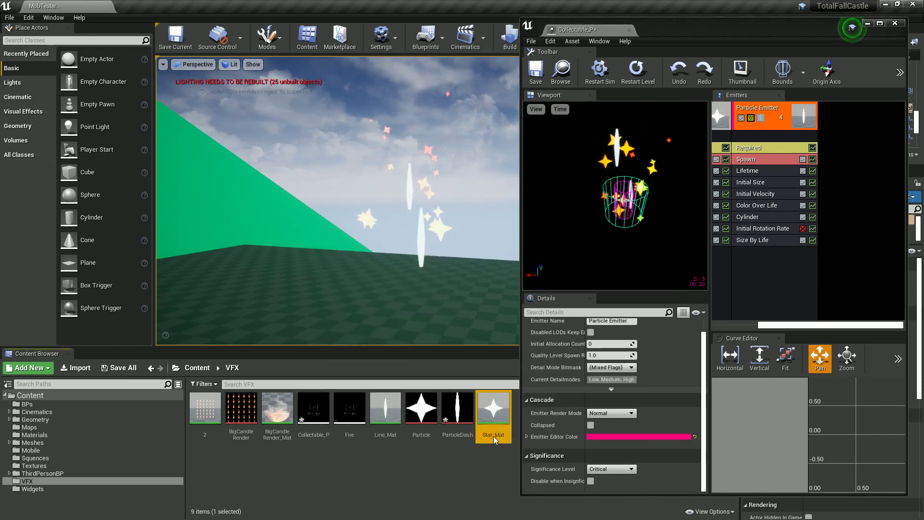
pyautogui.moveTo(689, 282); pyautogui.dragTo(767, 283, button='right')
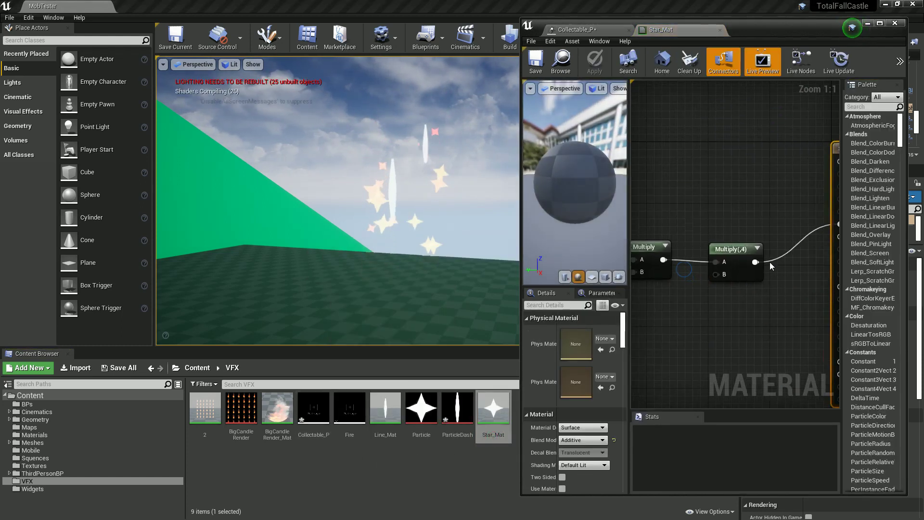
pyautogui.click(736, 259)
pyautogui.click(574, 343)
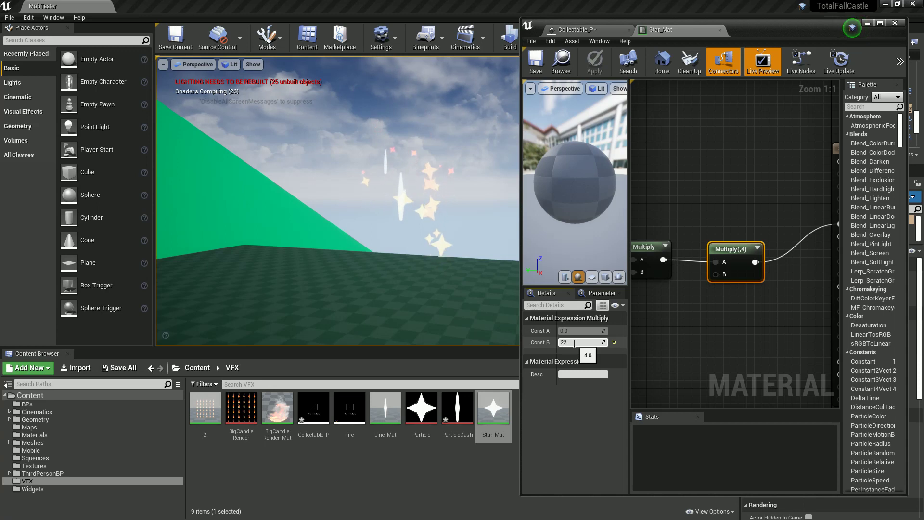
pyautogui.press('Return')
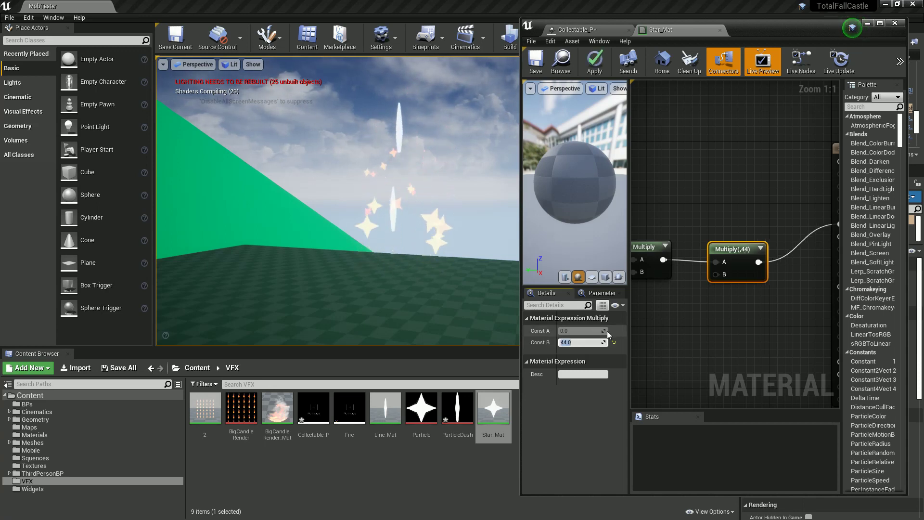
pyautogui.click(532, 69)
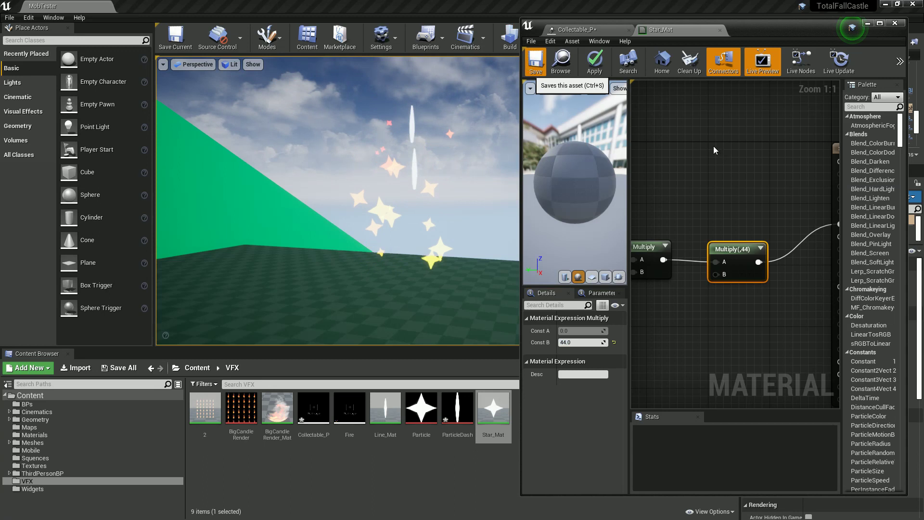